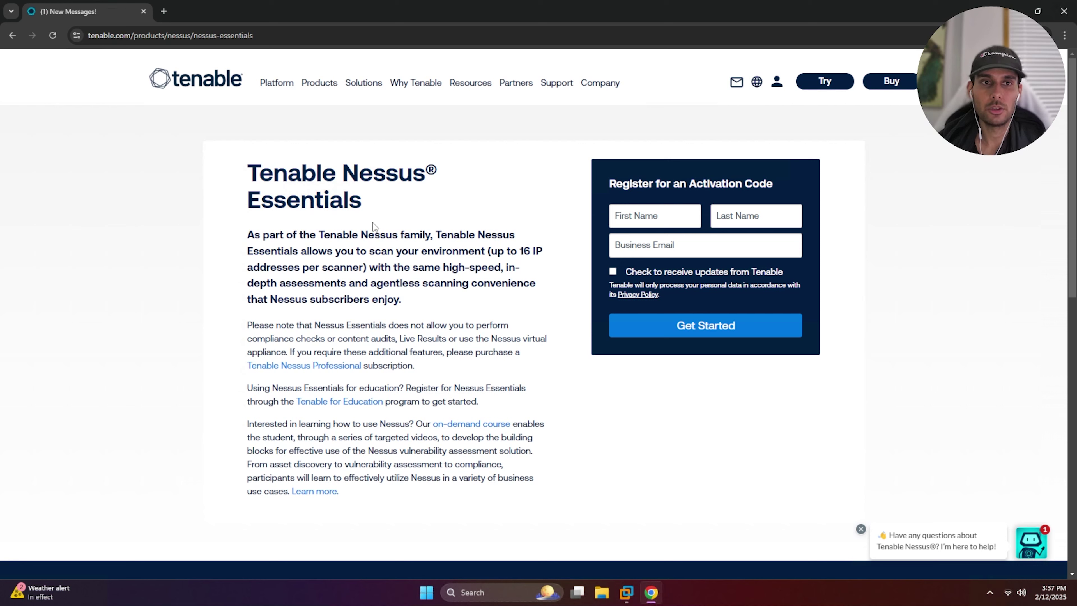
Enter the registrant's first name, last name and business e-mail in the activation-code form, opting in to Tenable updates
click(278, 36)
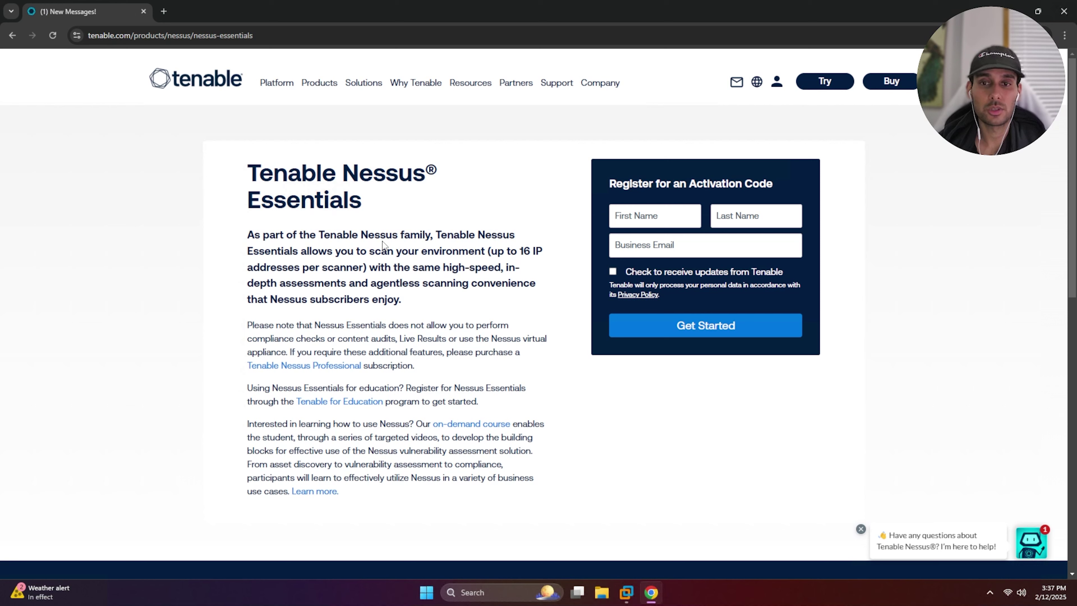
click(654, 216)
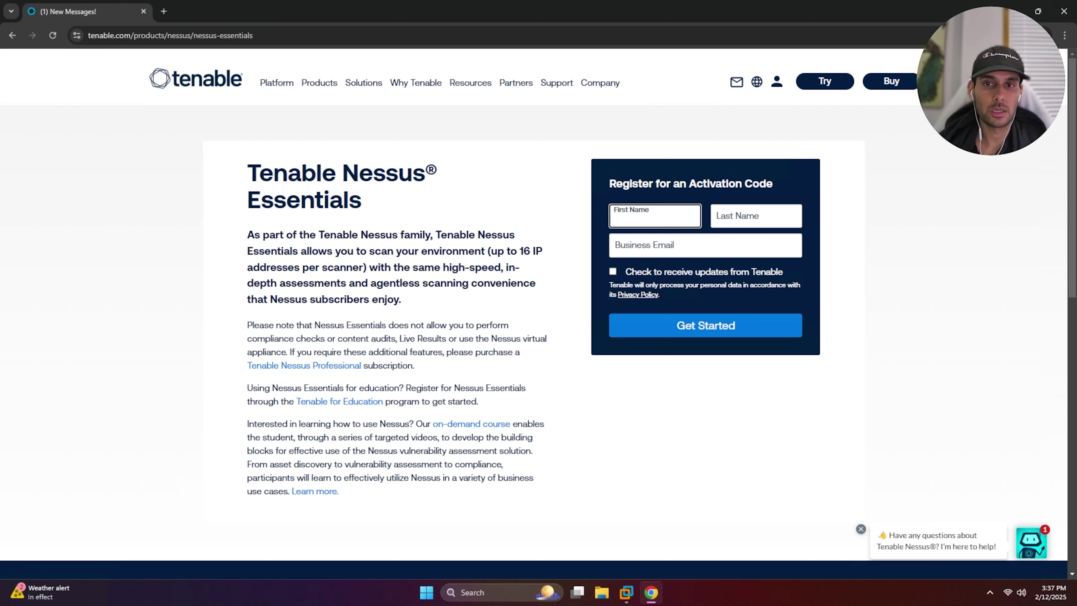
text(John)
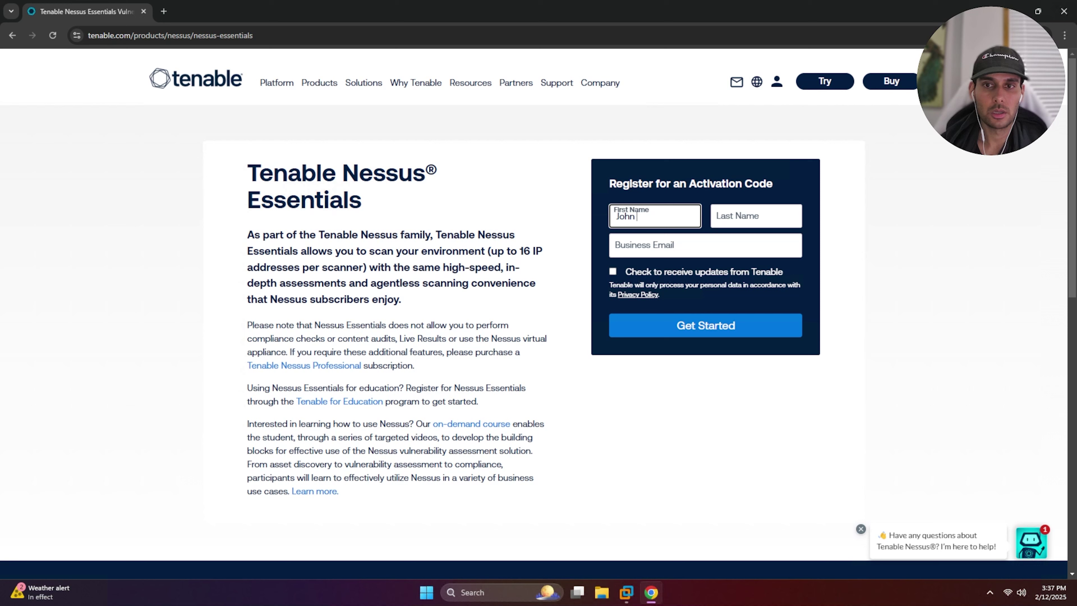
key(Tab)
text(D)
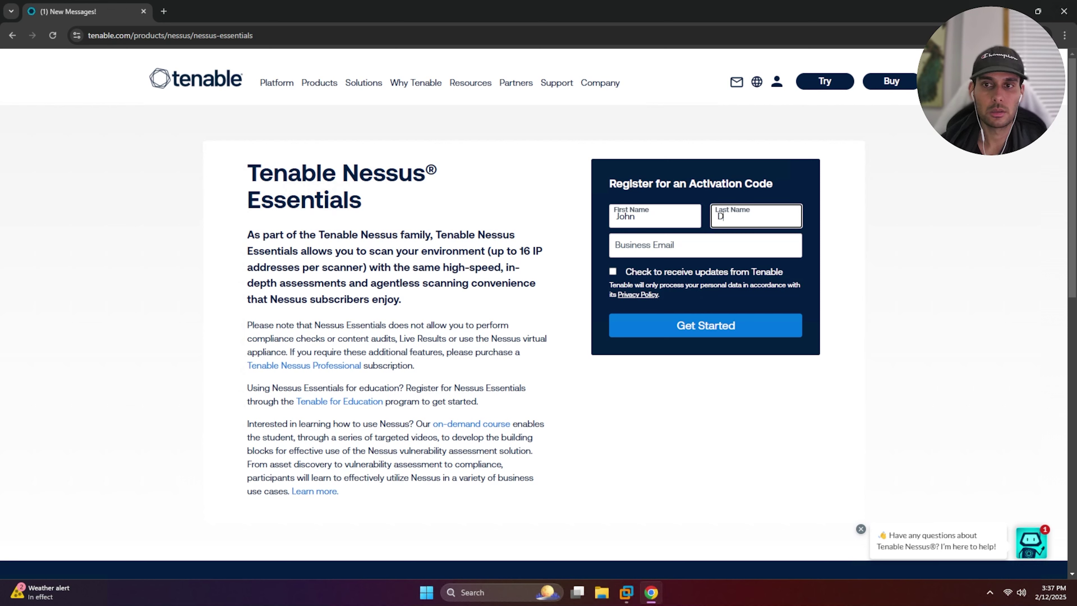
text(e)
key(Tab)
key(ctrl+v)
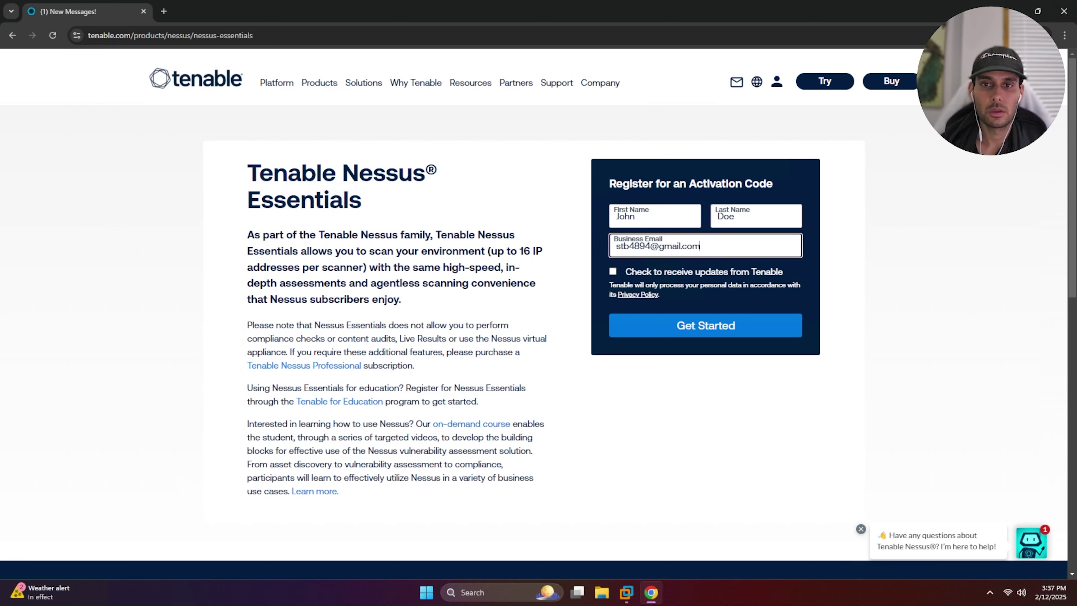
click(612, 271)
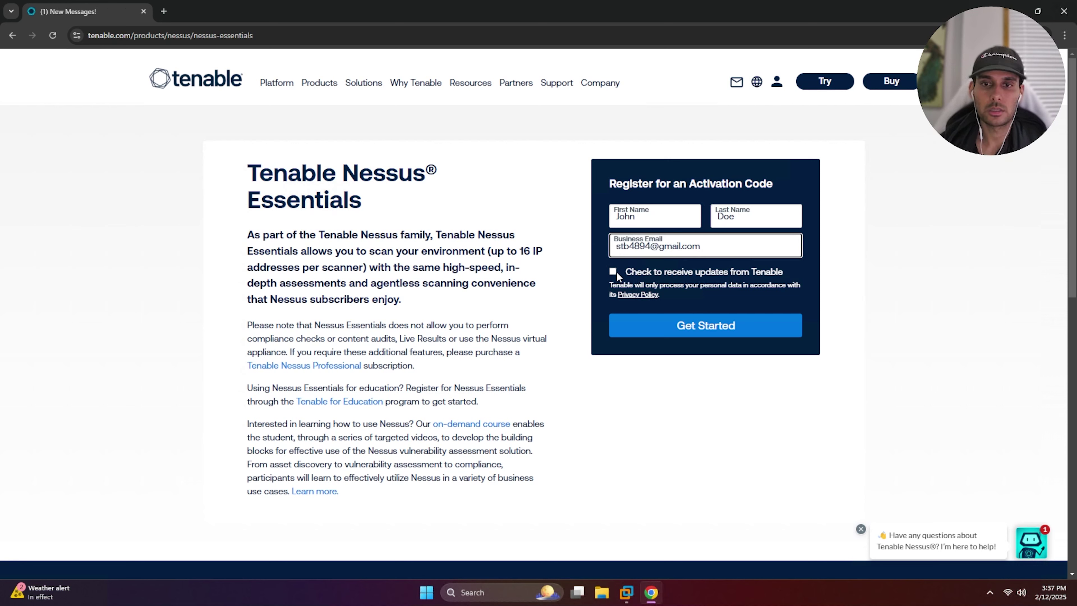
Submit the registration, then copy the Download Nessus link address from the activation email
click(695, 325)
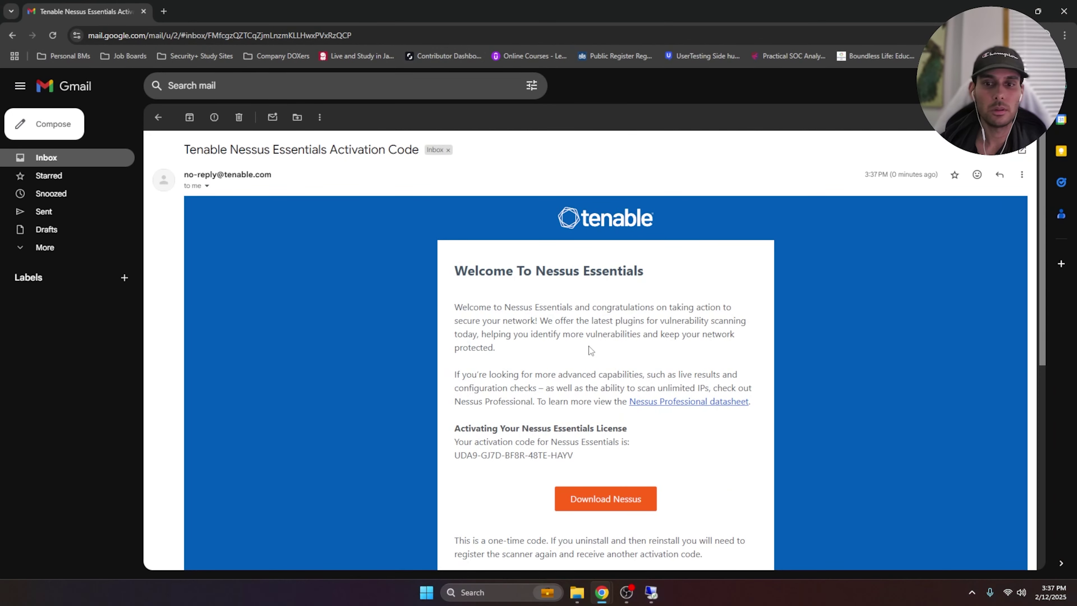
scroll(614, 386, down, 1)
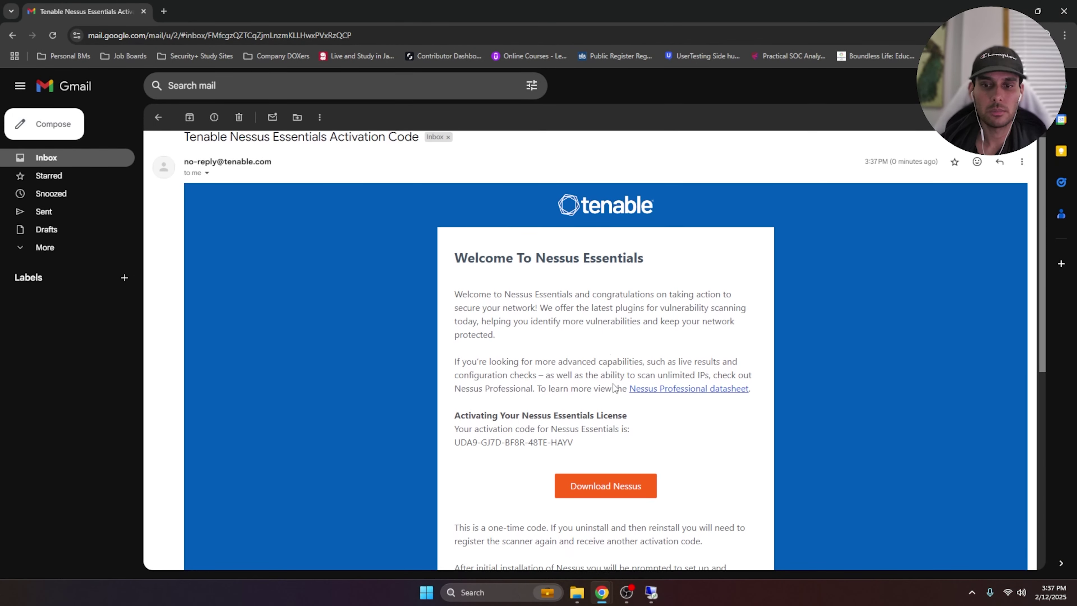
scroll(613, 387, down, 1)
scroll(611, 443, down, 2)
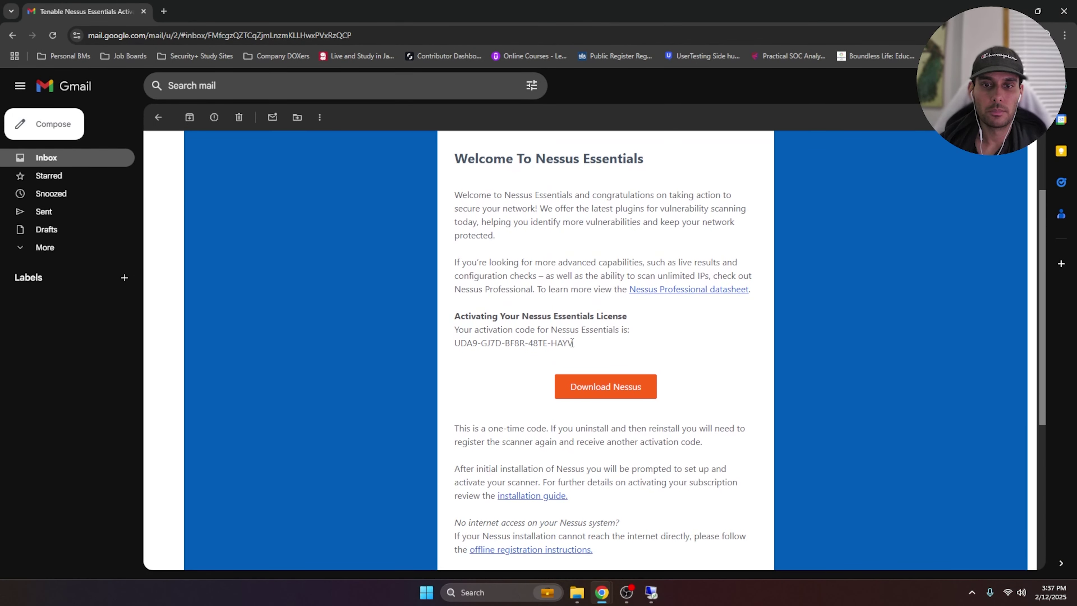
drag(572, 343, 467, 343)
click(601, 358)
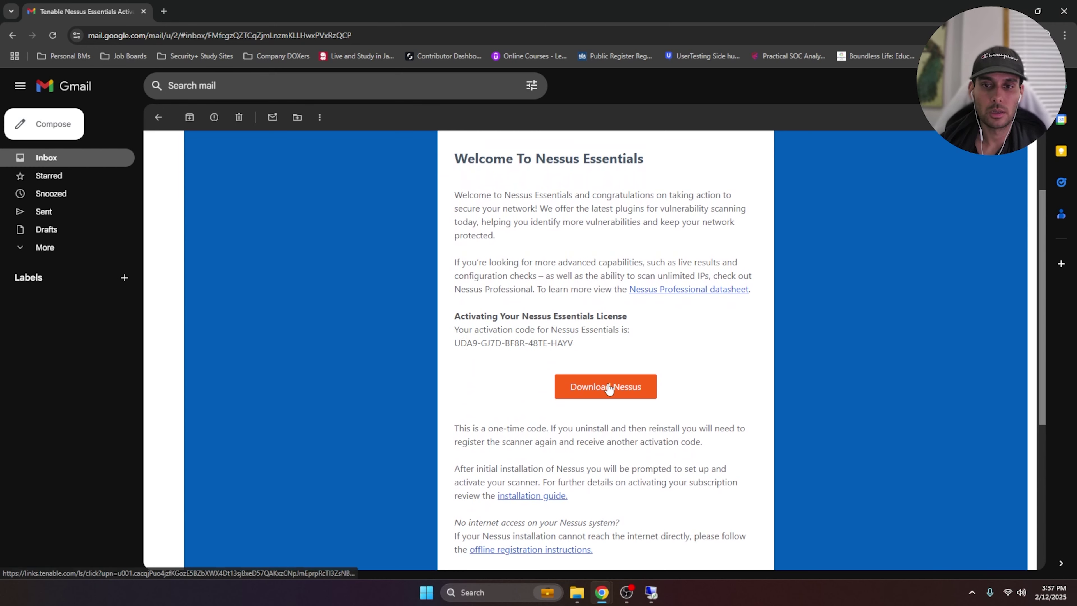
right_click(608, 388)
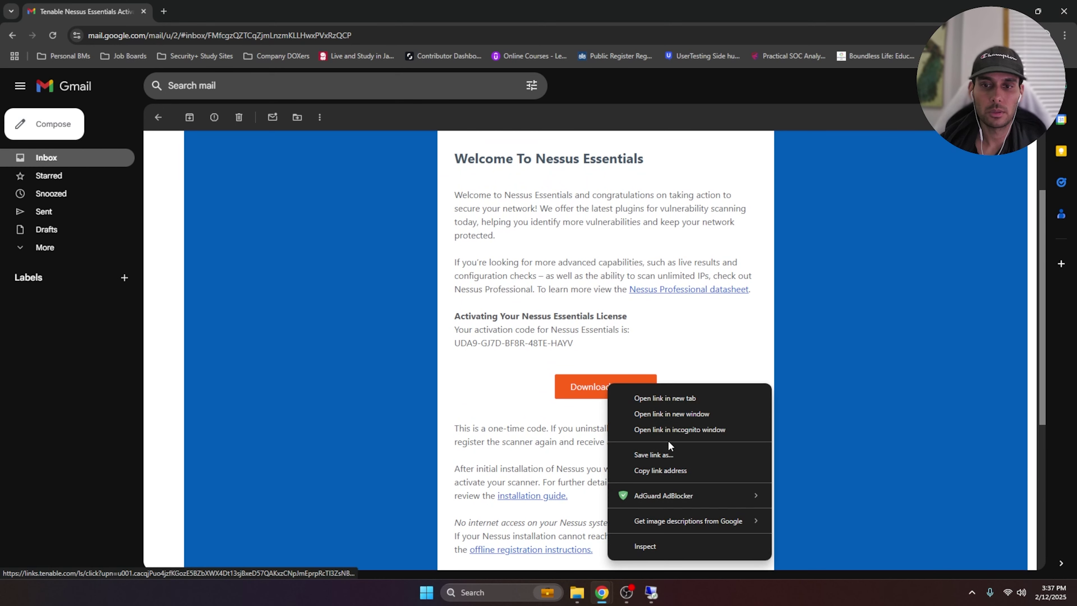
click(672, 470)
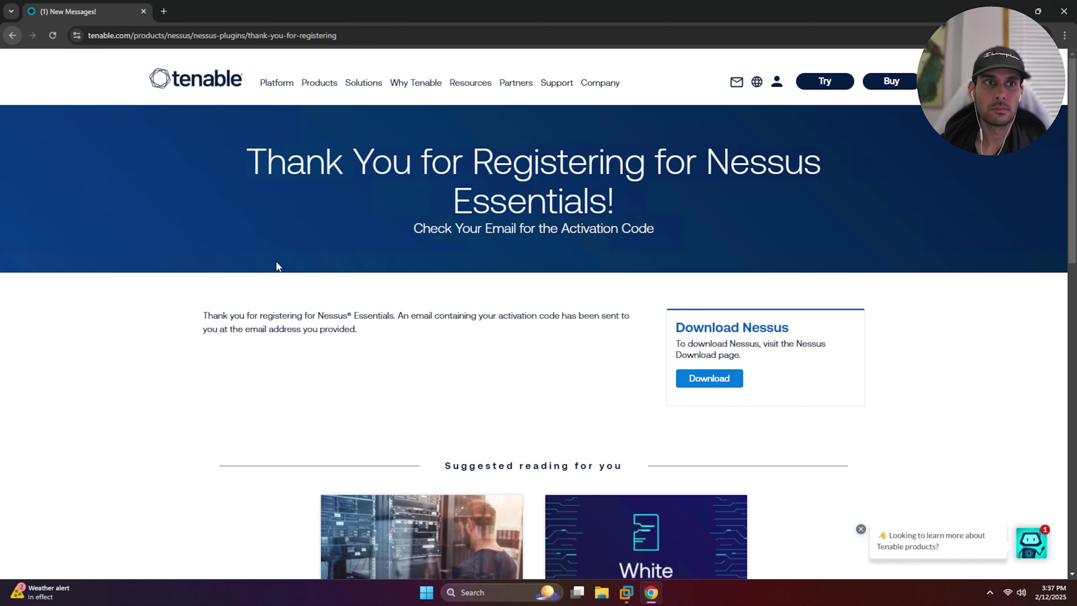
Load the copied download link in a new incognito tab and reach the Tenable Nessus downloads page
click(163, 10)
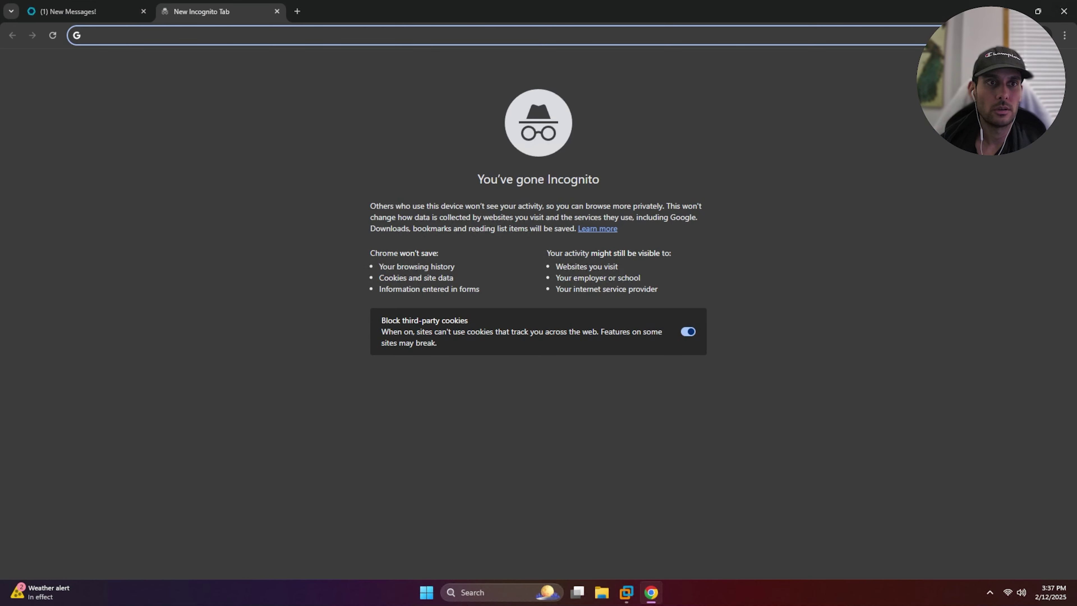
right_click(177, 29)
click(241, 144)
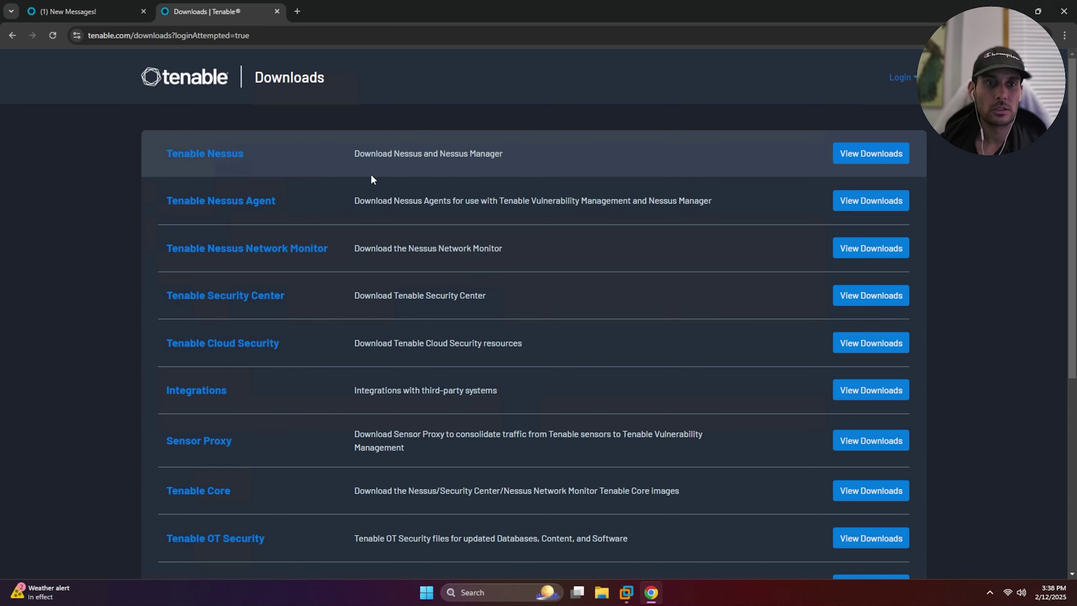
scroll(370, 174, down, 1)
scroll(531, 300, up, 1)
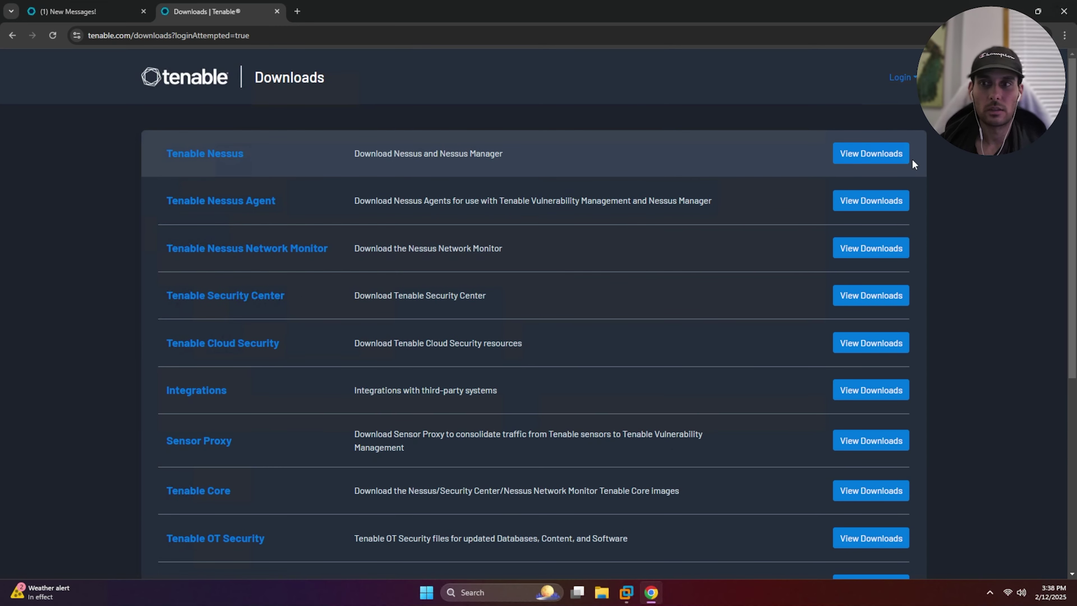
click(867, 158)
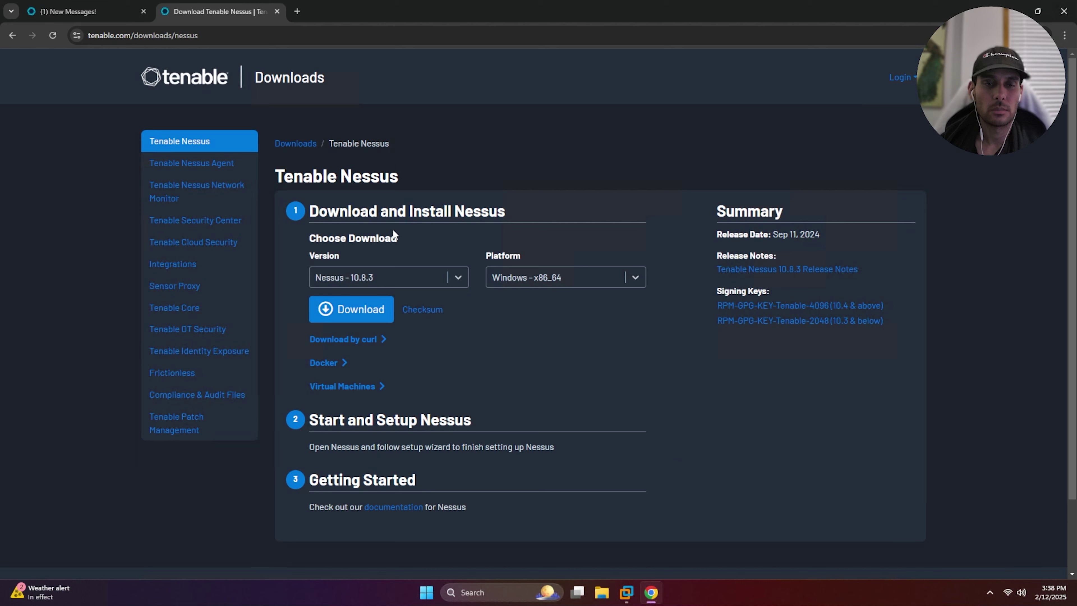
Download Nessus 10.8.3 for Windows, accept the licence, and save Nessus-10.8.3-x64.msi to Downloads
click(461, 276)
click(458, 247)
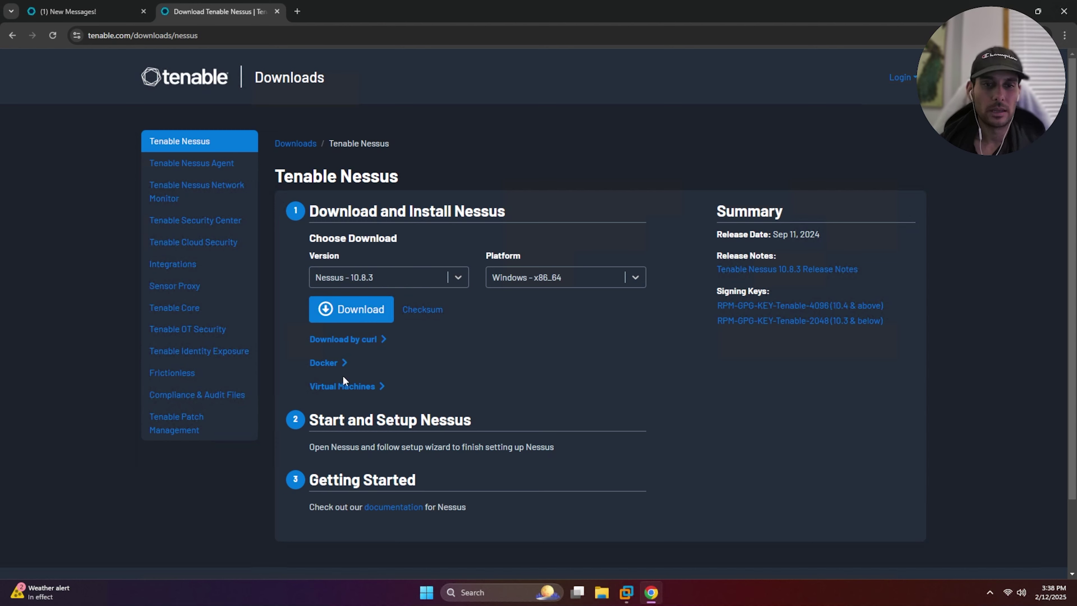
click(358, 310)
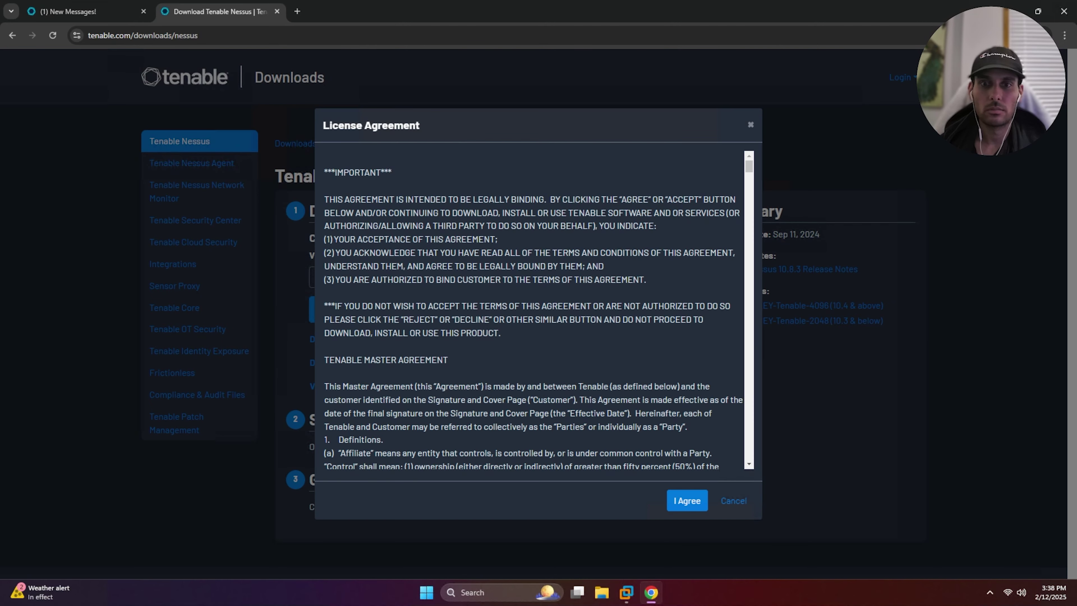
click(673, 504)
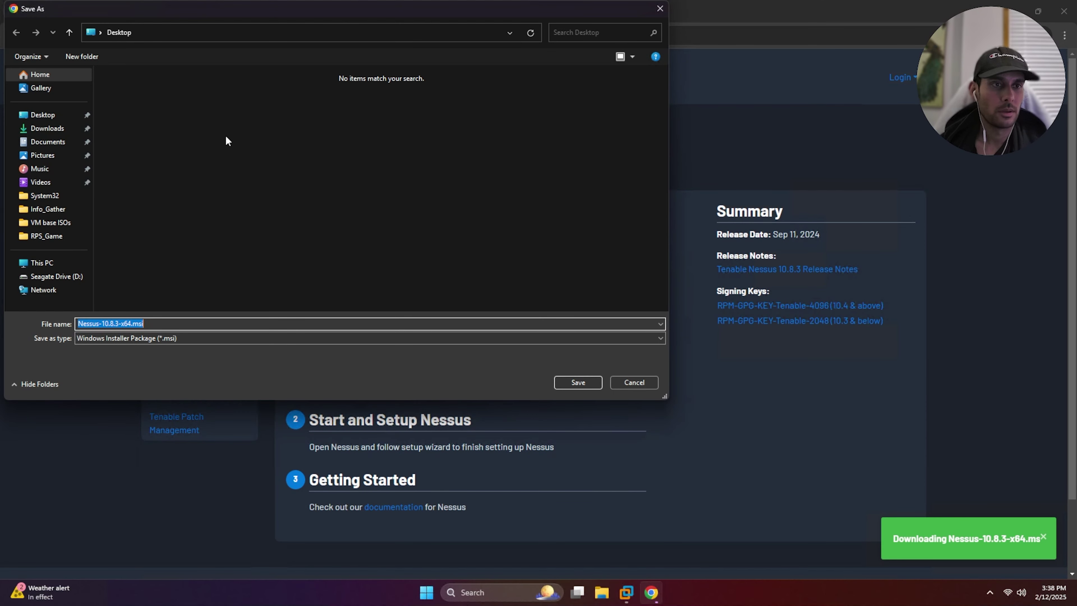
click(47, 129)
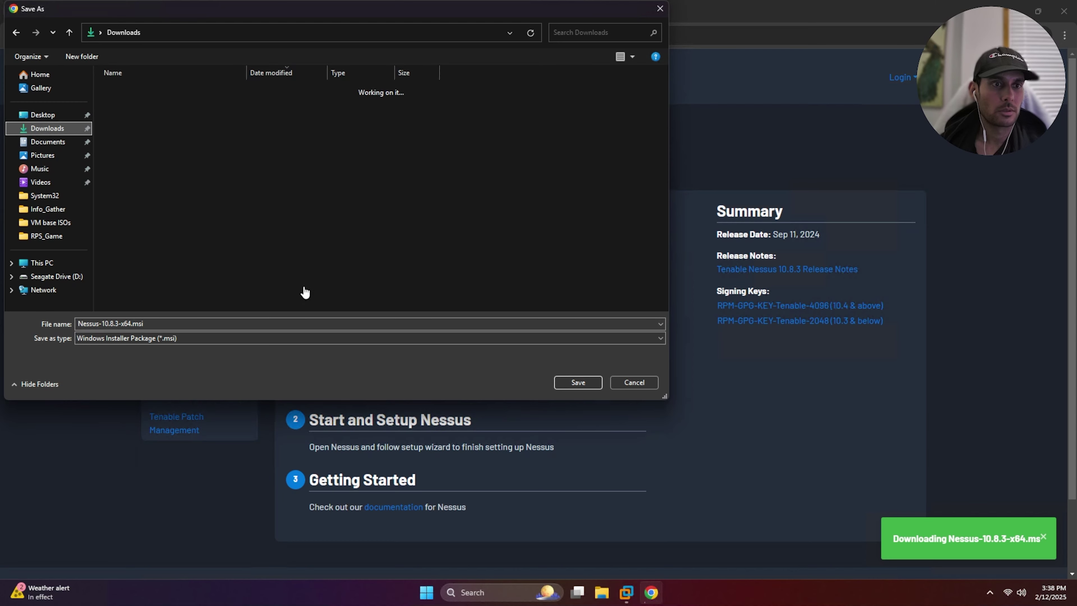
click(590, 382)
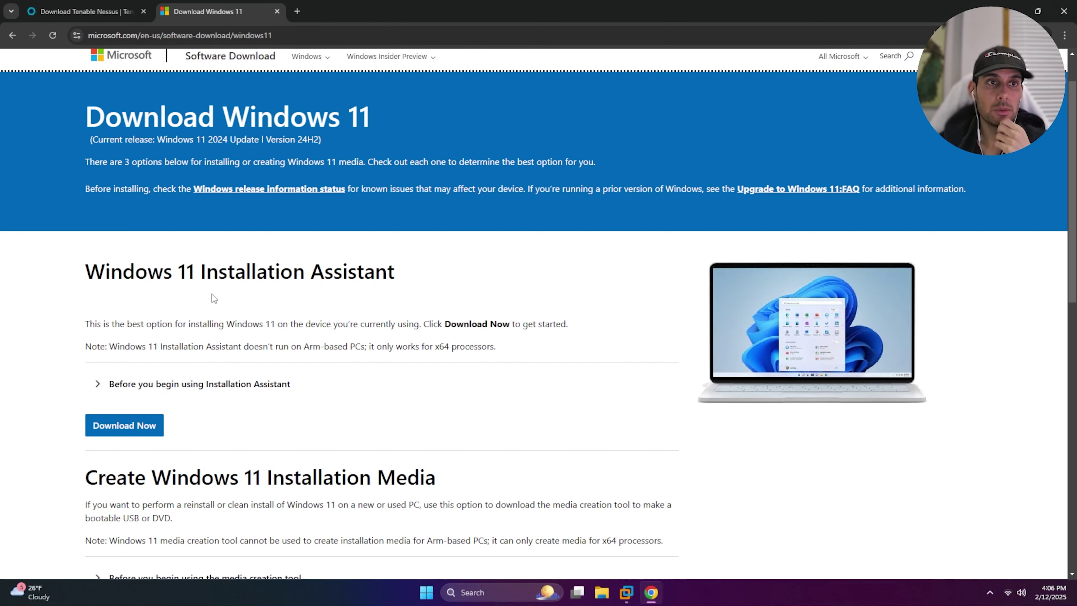
Scroll past the Windows 11 ISO download option, then minimize Chrome to reveal VMware Workstation
scroll(327, 314, down, 10)
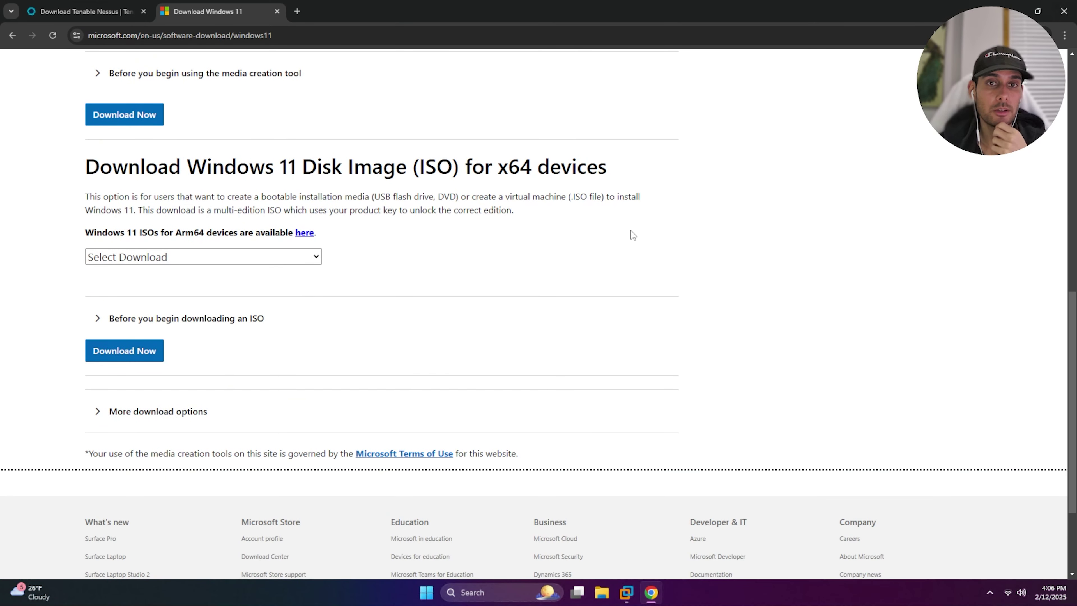
scroll(783, 375, up, 5)
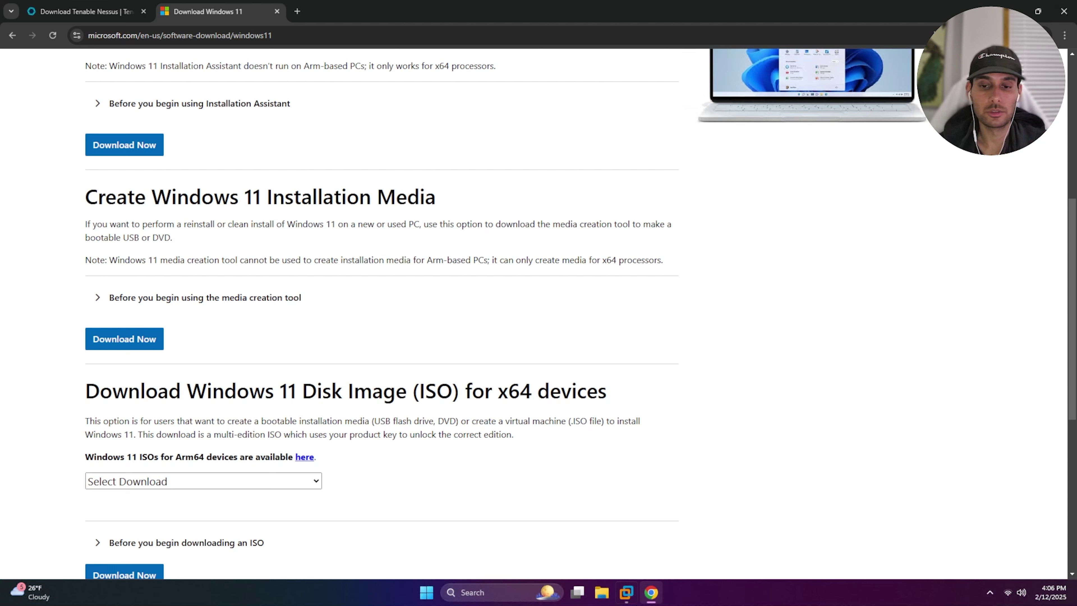
mouse_move(651, 598)
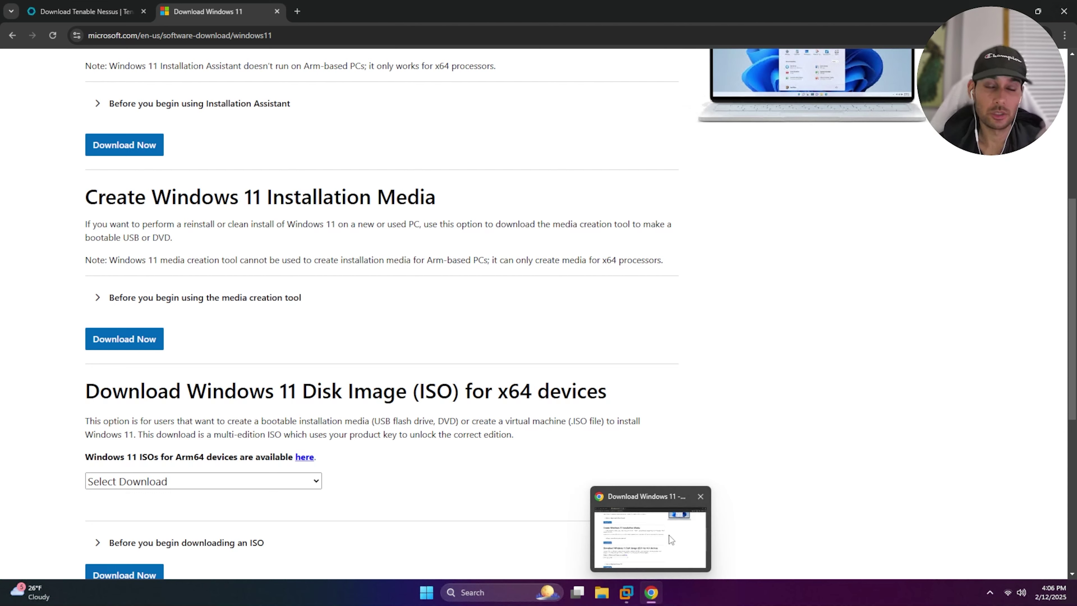
click(652, 593)
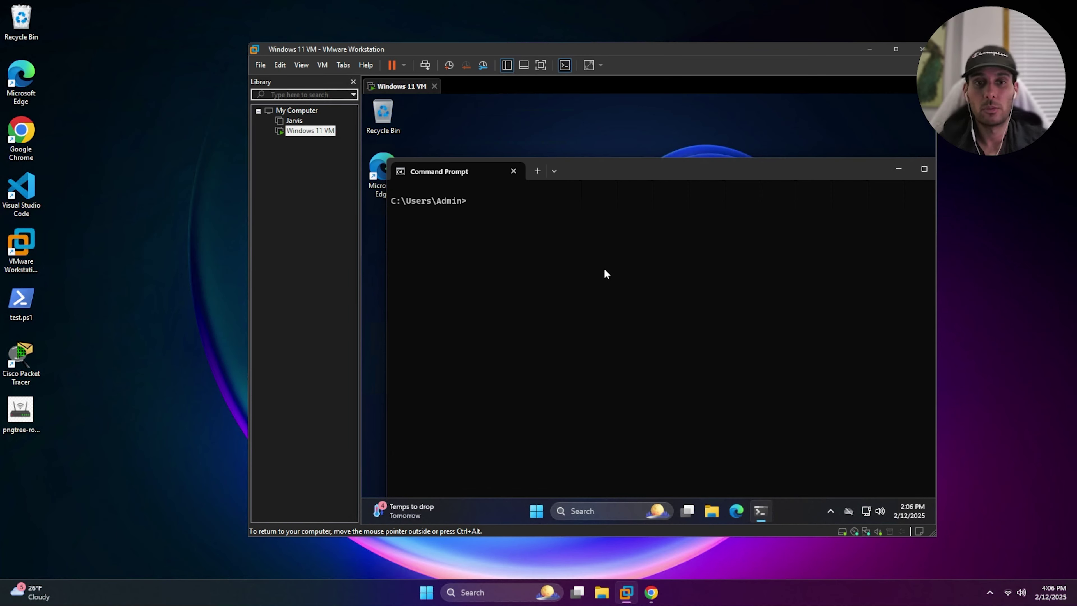
Verify the Windows 11 VM's network adapter is Bridged (Automatic), then cancel its settings
right_click(323, 138)
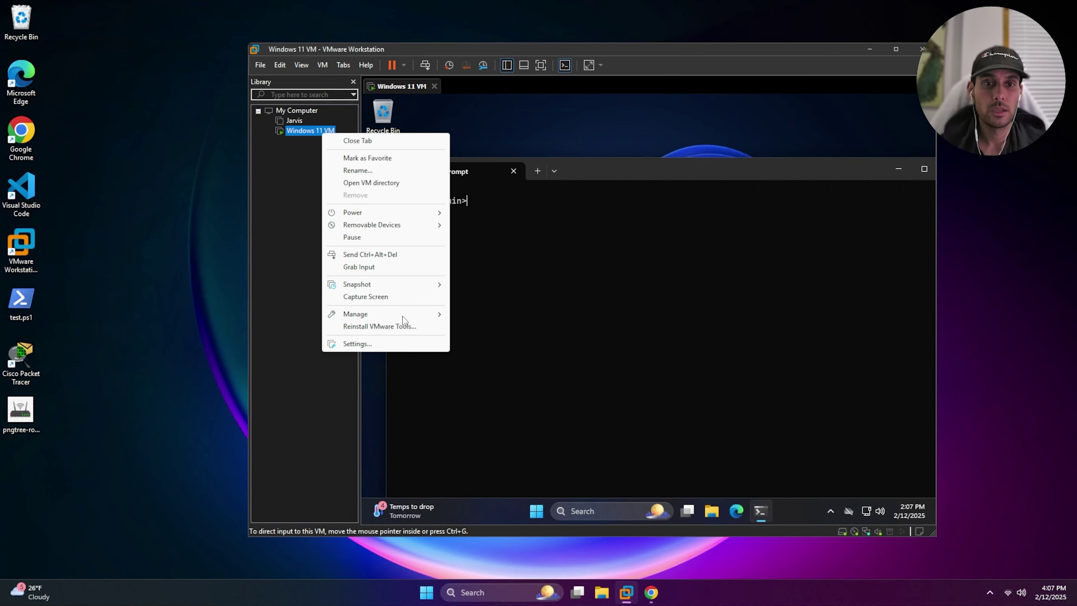
click(391, 343)
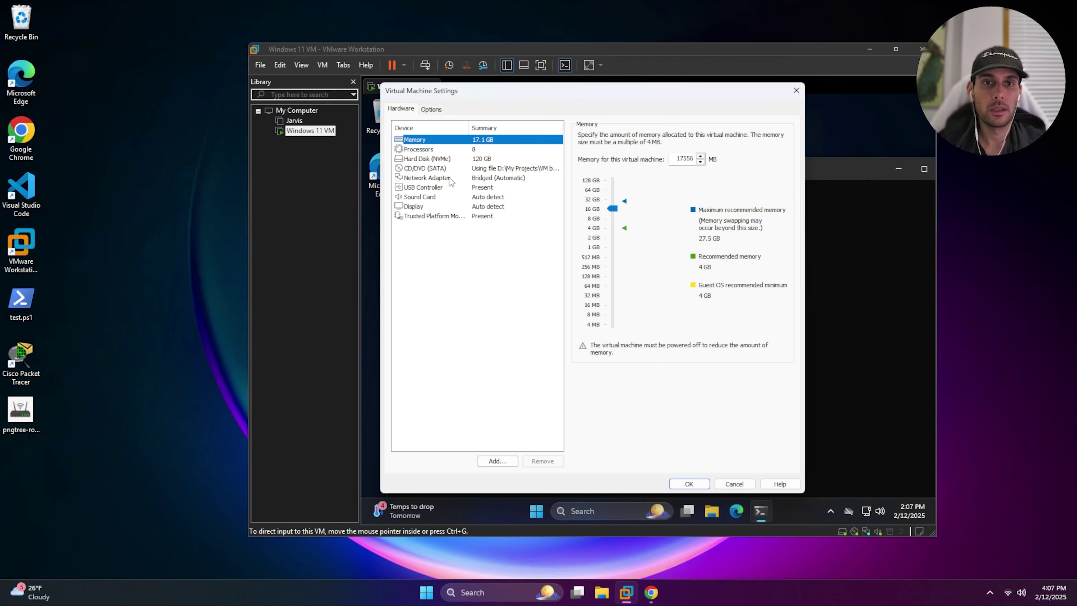
click(451, 179)
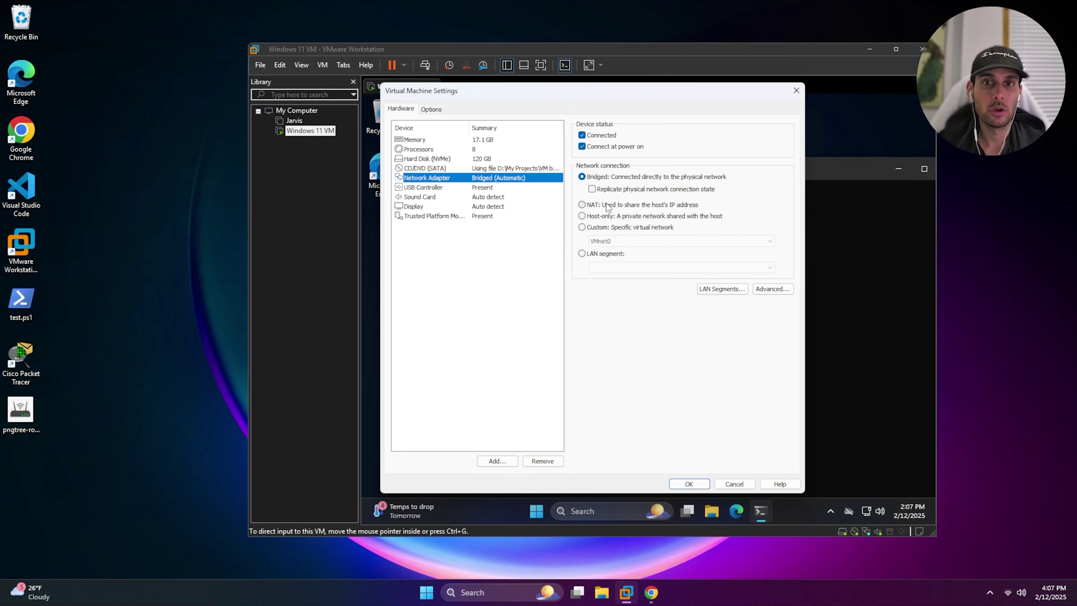
click(743, 484)
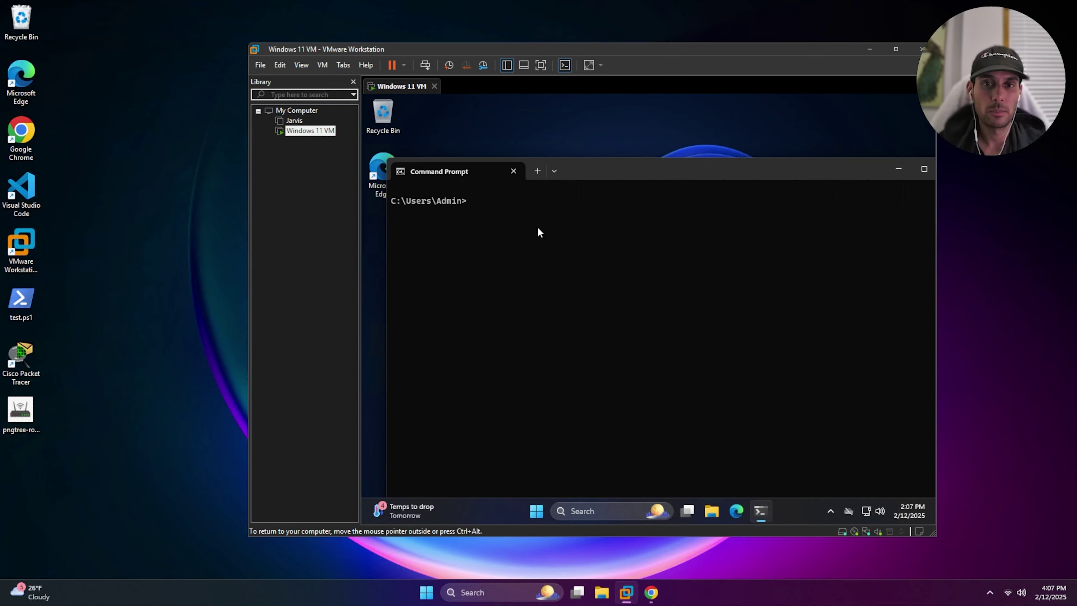
Run ipconfig in the VM and copy its IPv4 address 172.18.182.234
text(ip)
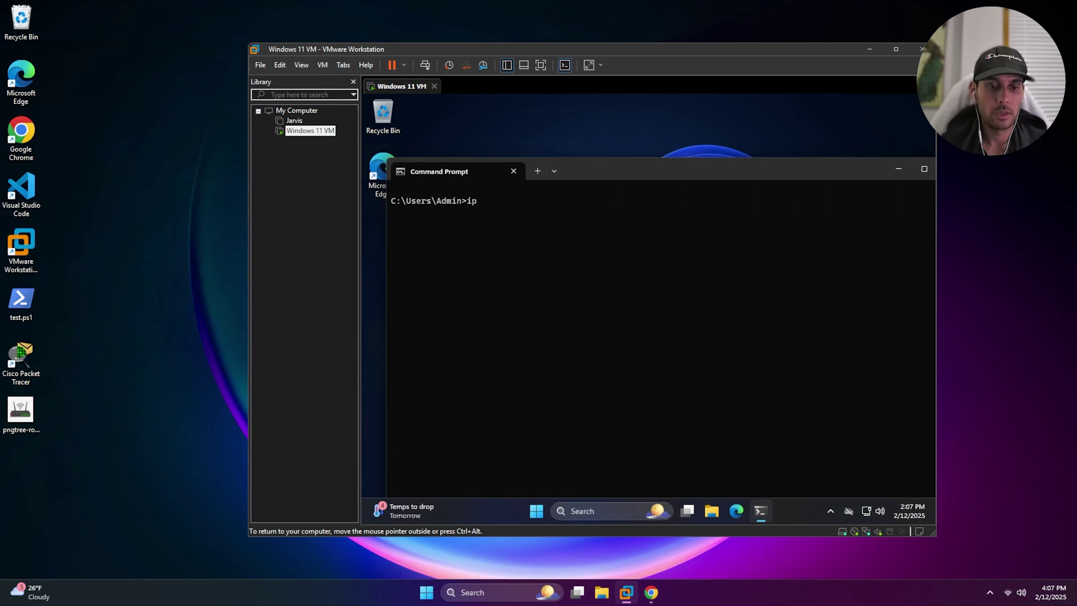
text(config)
key(Return)
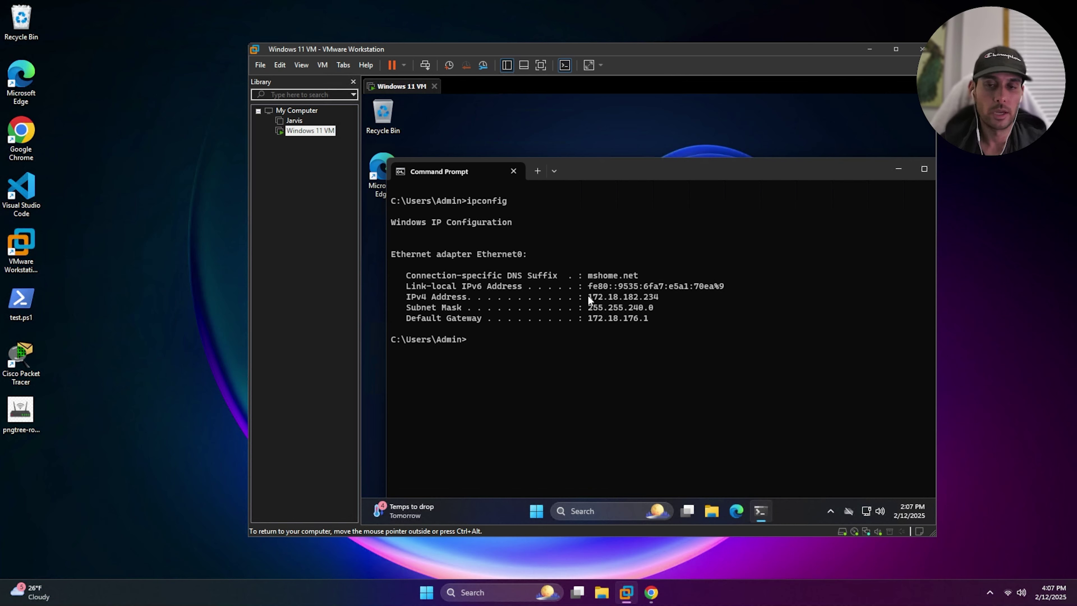
right_click(658, 294)
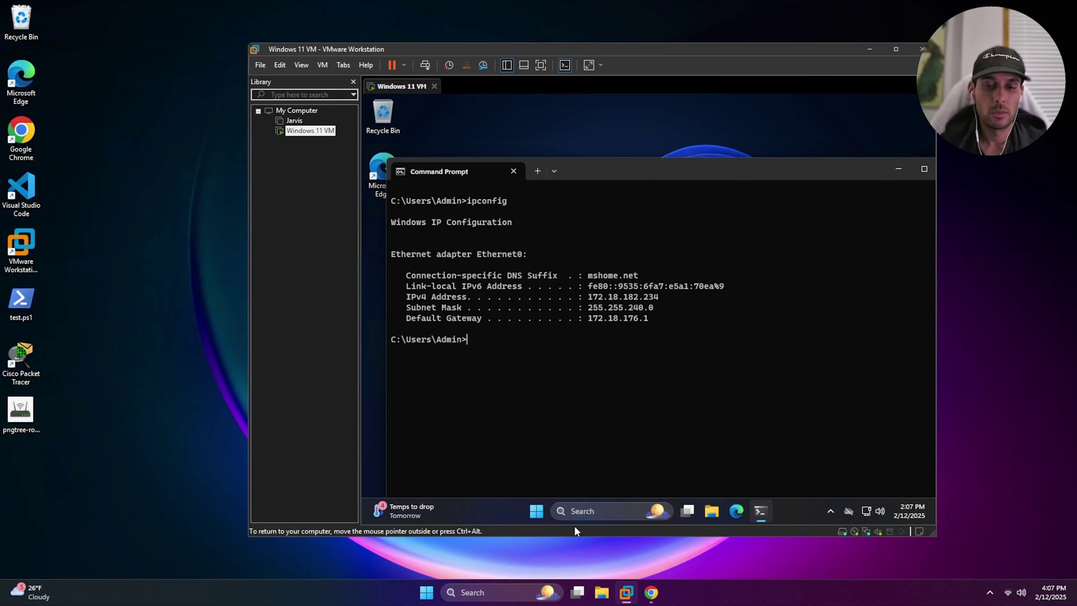
Ping 172.18.182.234 from a host Command Prompt, getting 4 of 4 replies with 0% loss
click(487, 592)
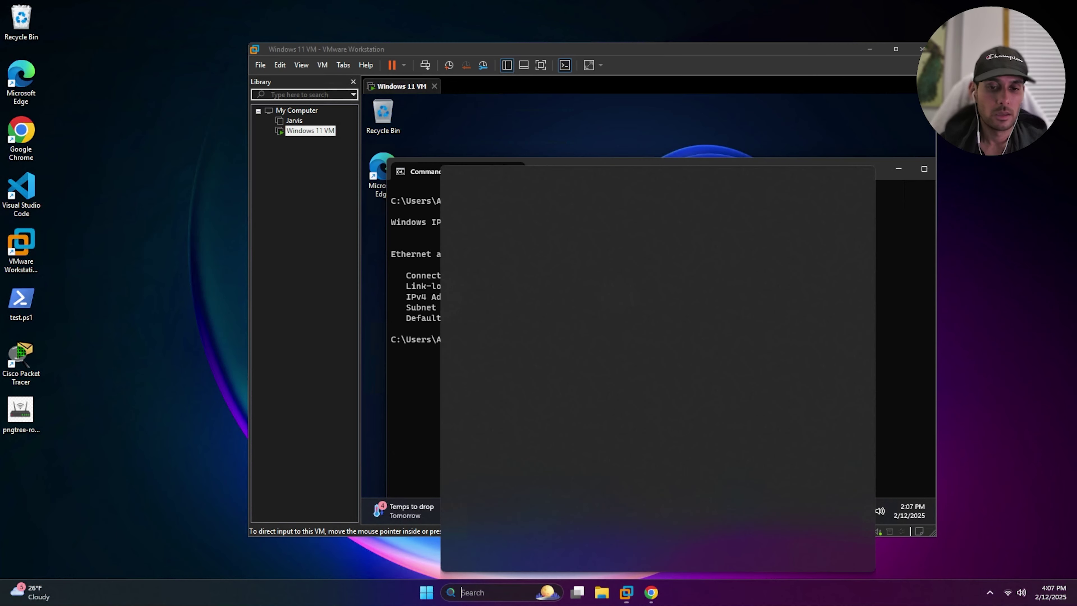
click(501, 212)
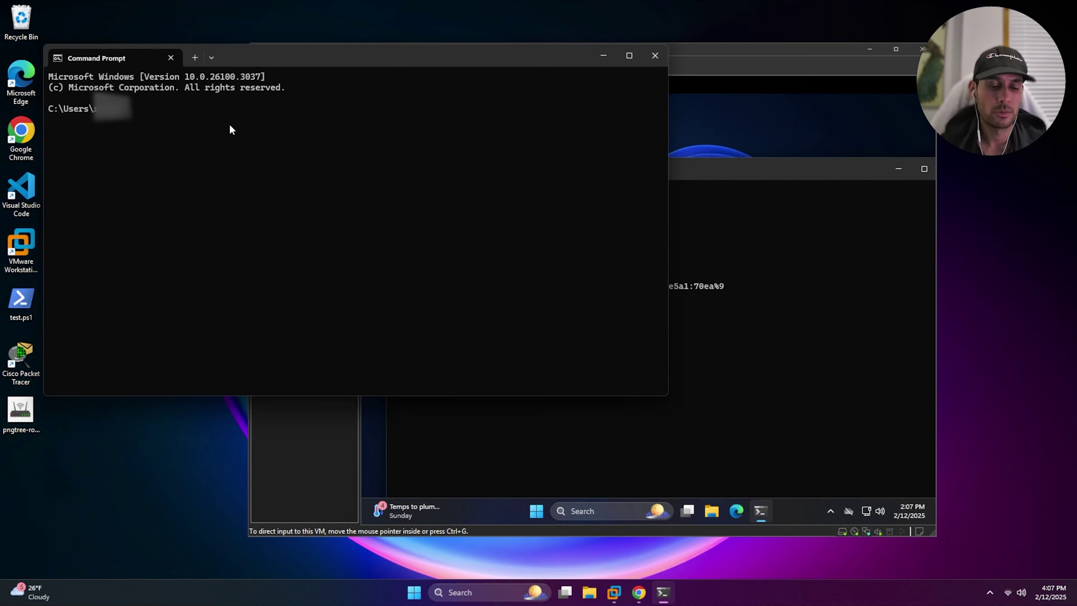
text(ping  172.18.182.234)
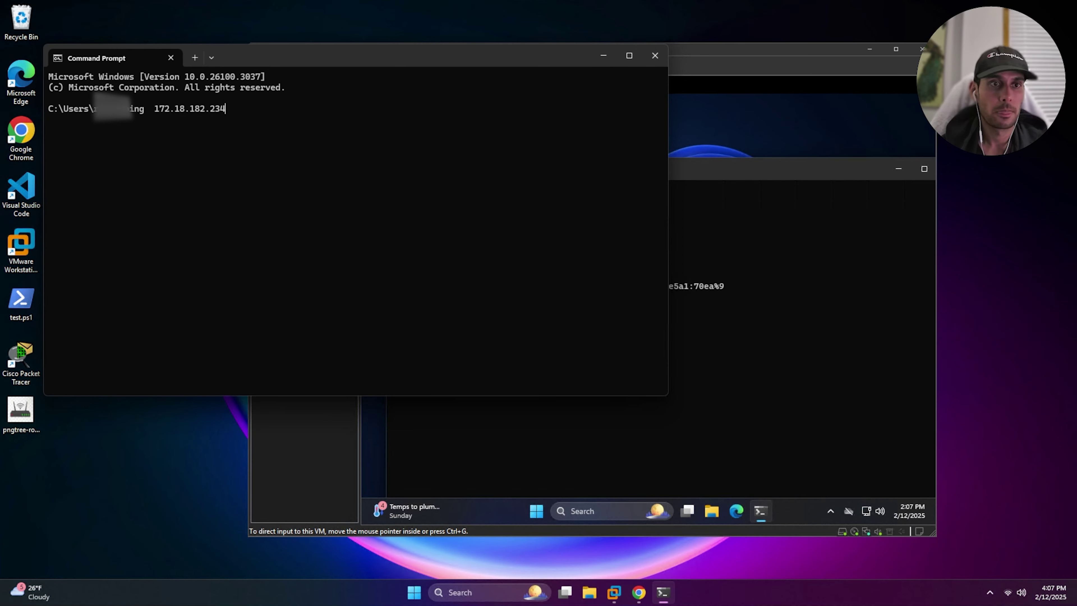
key(Return)
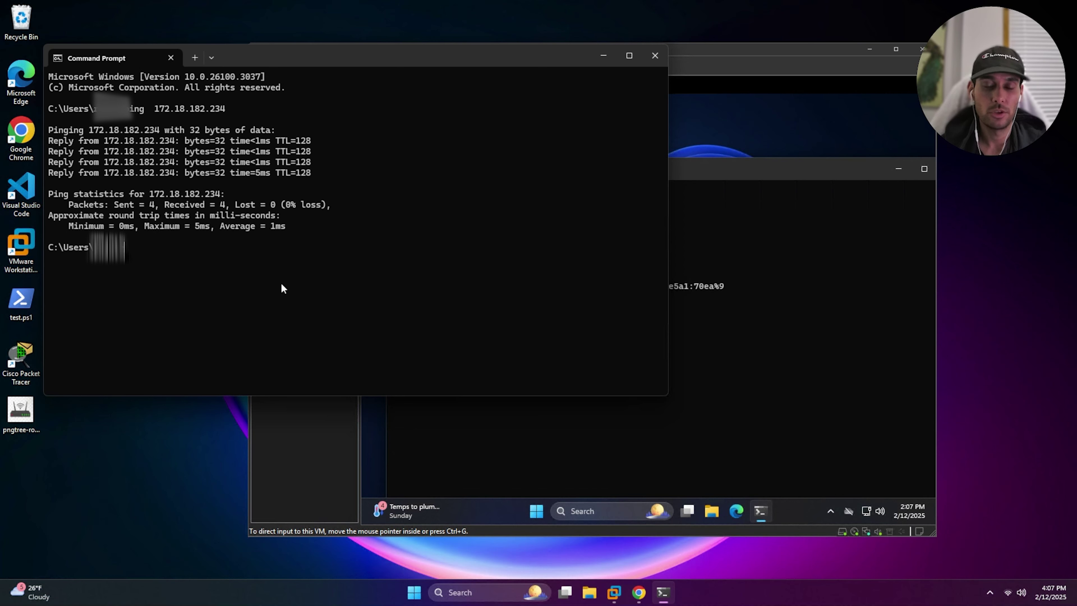
click(672, 428)
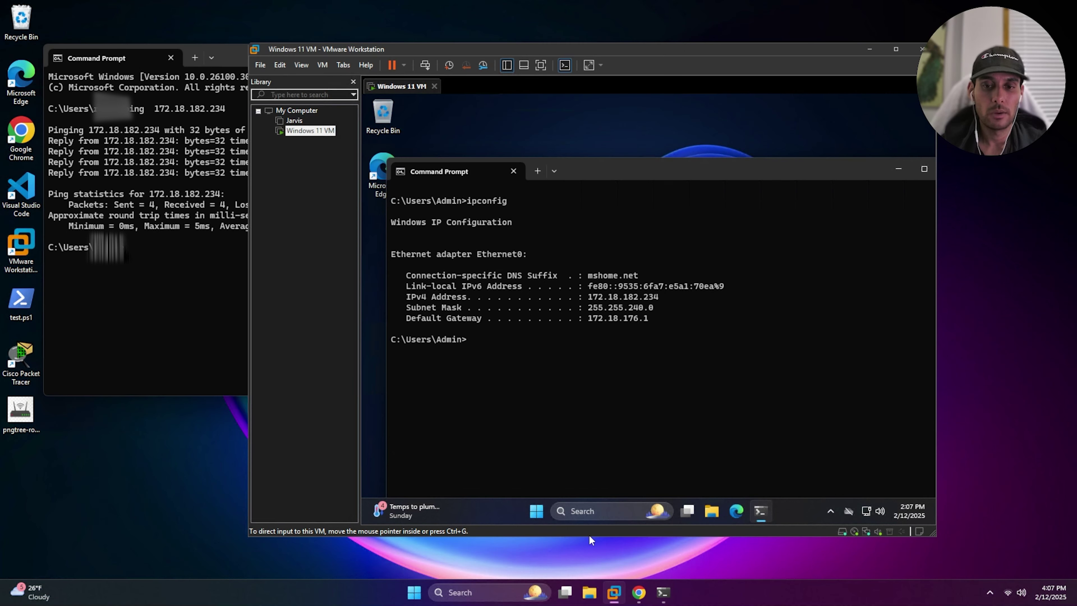
click(609, 512)
Review the VM's Windows Defender Firewall with Advanced Security profiles, then close it and the VM's Command Prompt
text(fire)
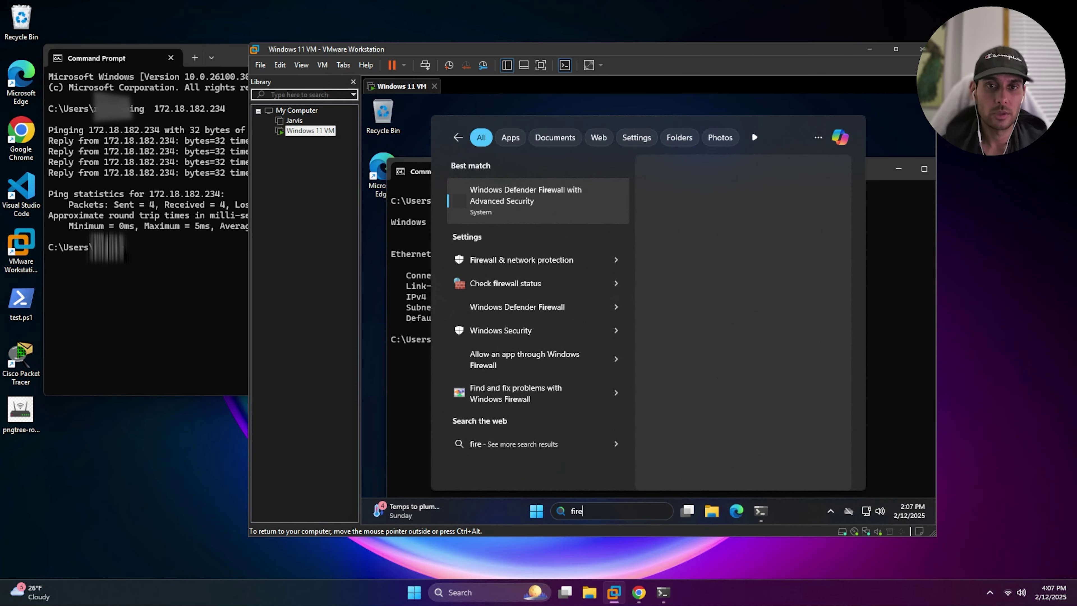
text(wall & network protecti)
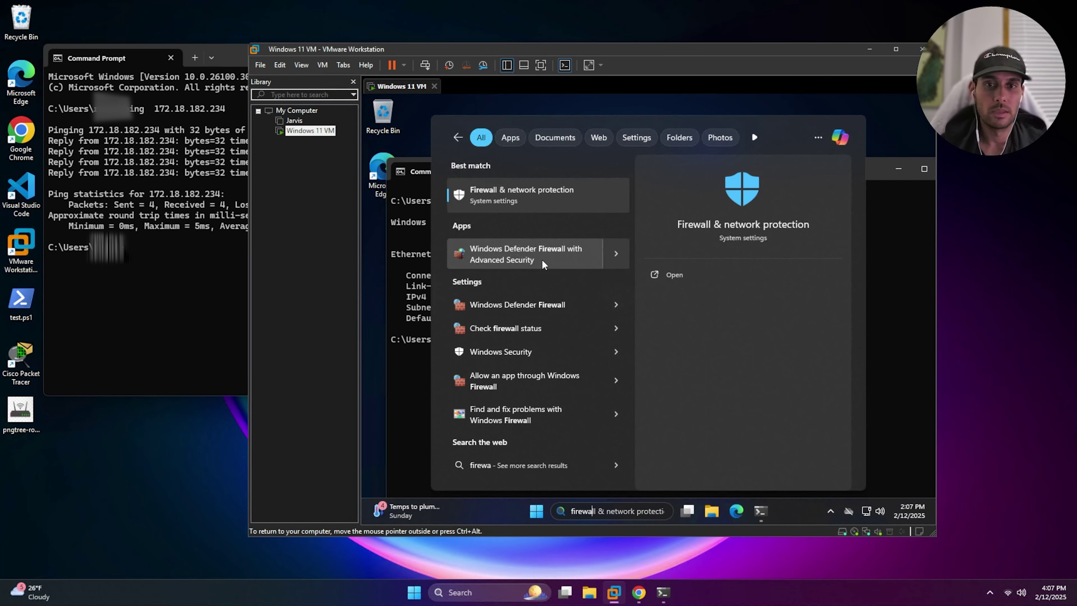
click(551, 250)
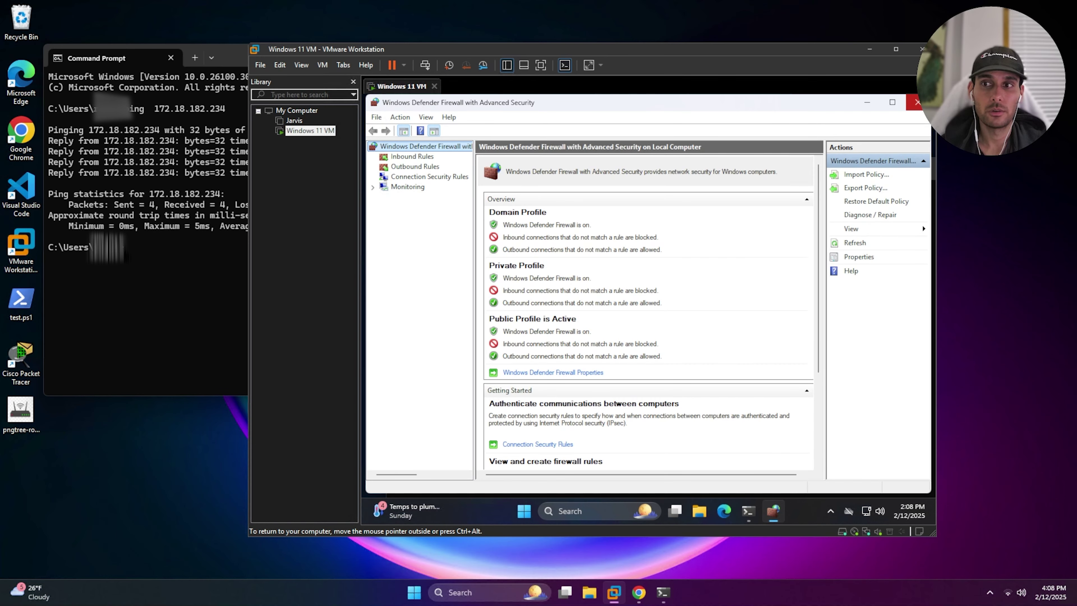
click(917, 102)
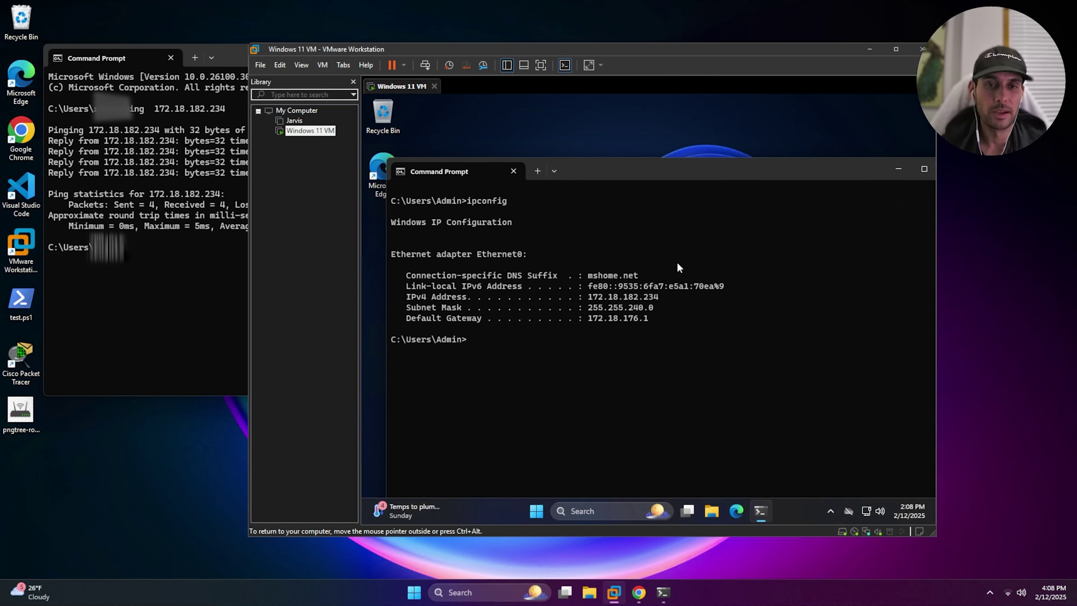
drag(846, 164, 803, 153)
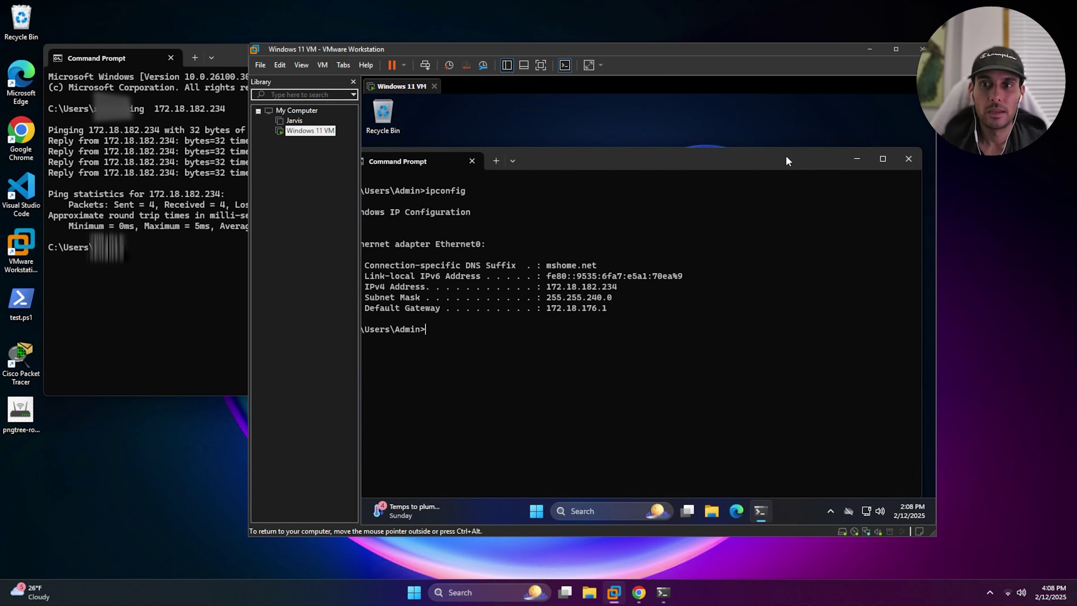
click(904, 161)
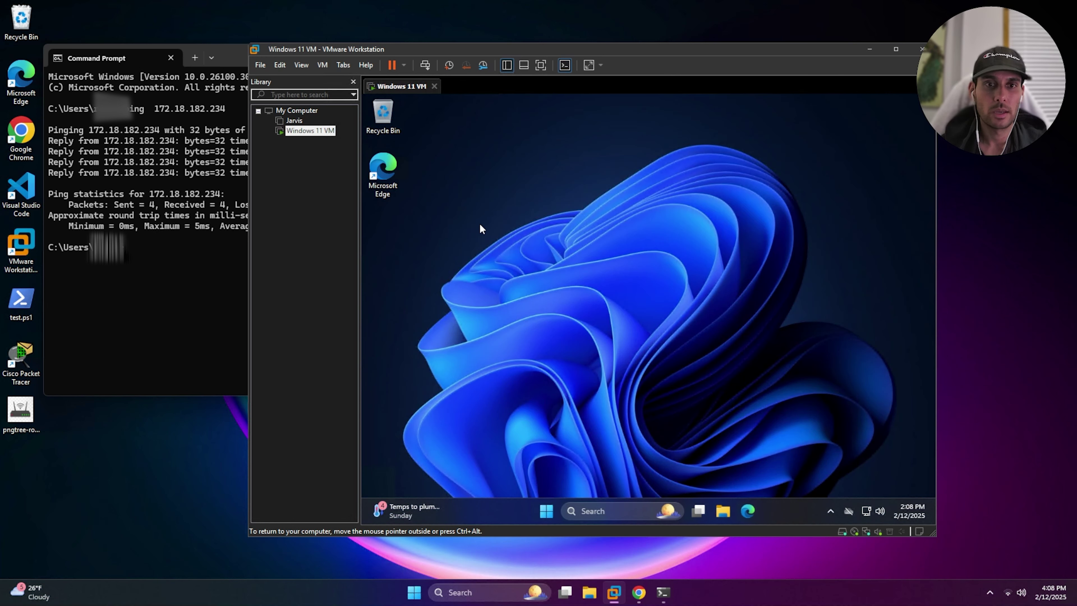
Close the host Command Prompt and open the Downloads folder in File Explorer
click(196, 227)
click(659, 58)
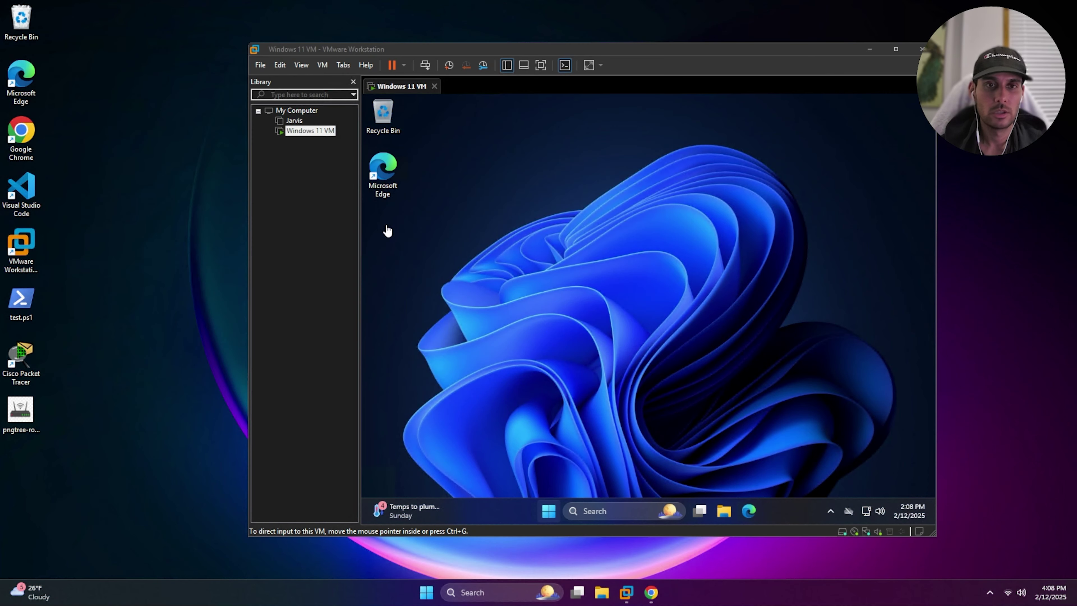
key(super+e)
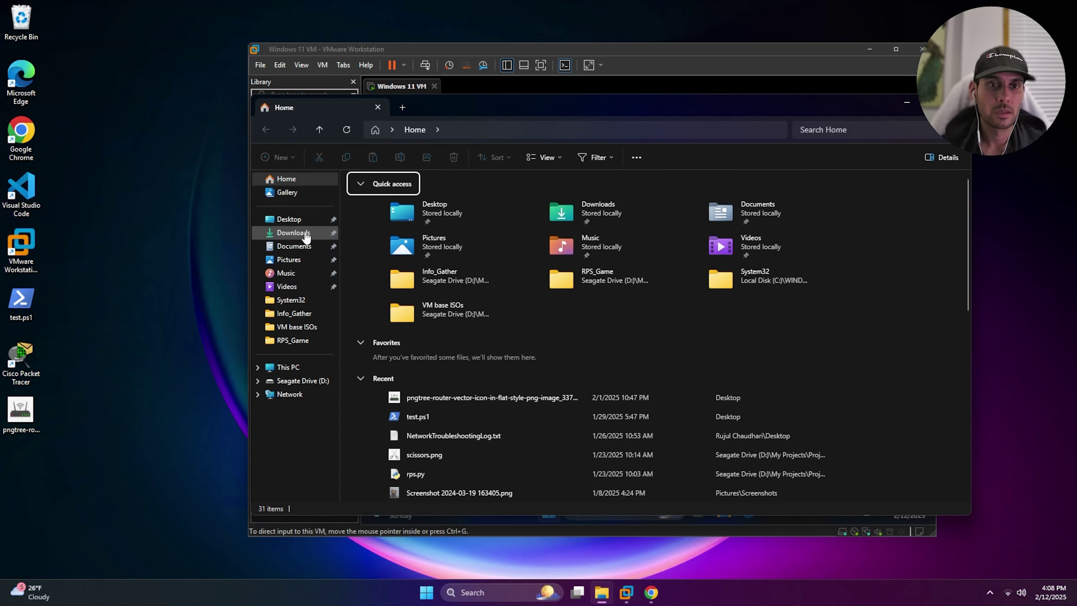
click(306, 234)
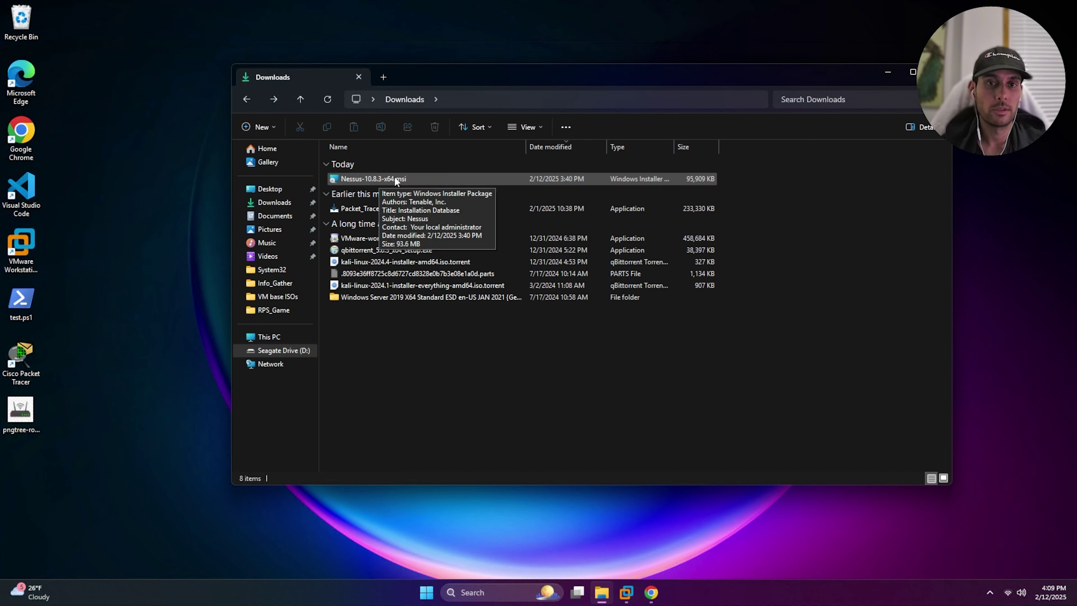
Run Nessus-10.8.3-x64.msi, accept the licence and default install folder, and start installing
double_click(377, 176)
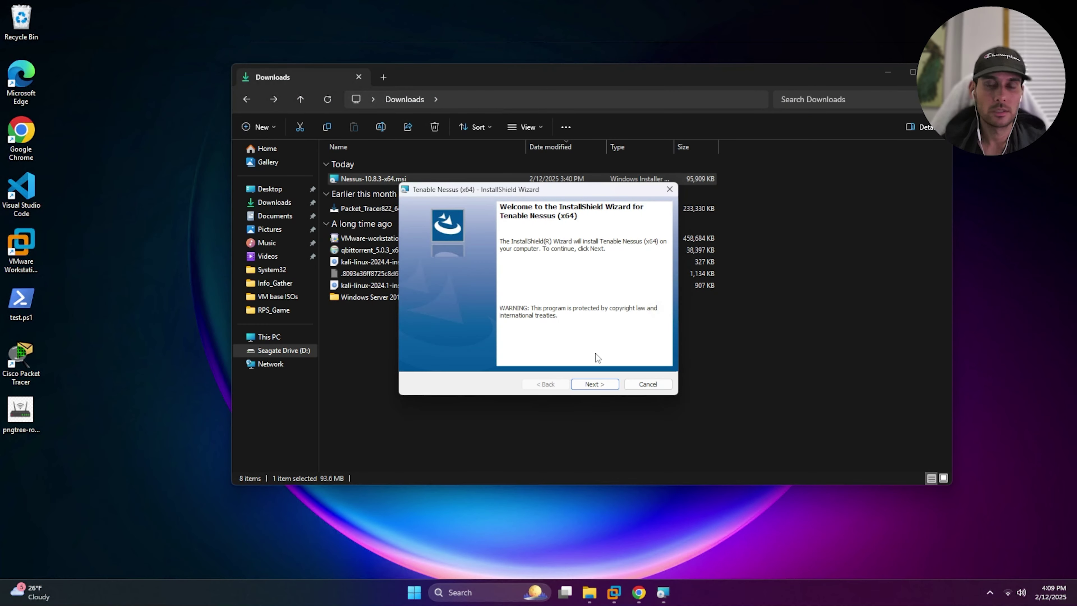
click(602, 385)
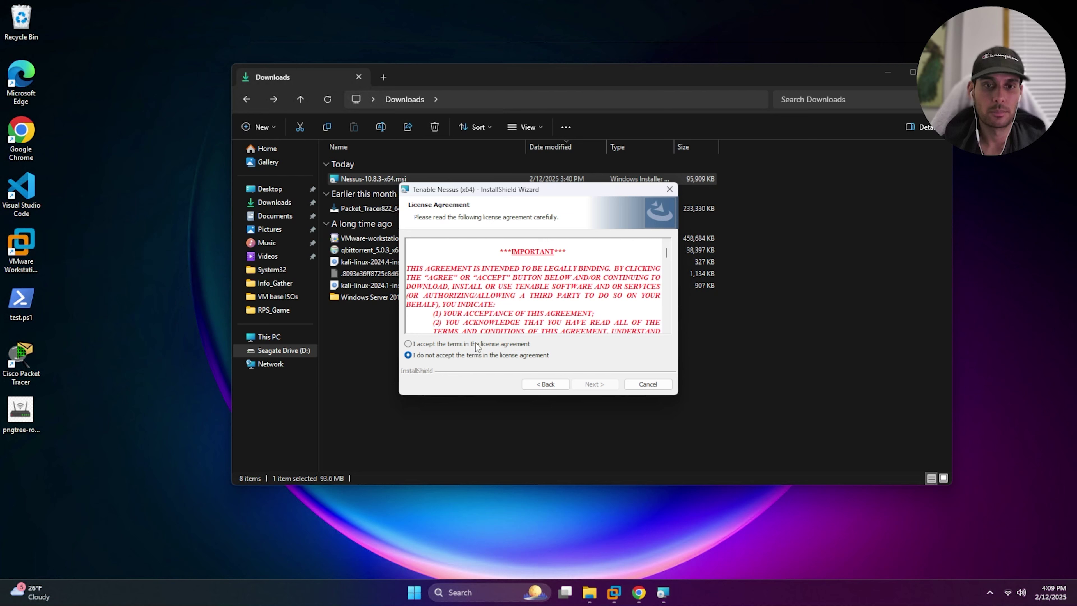
click(476, 343)
click(590, 383)
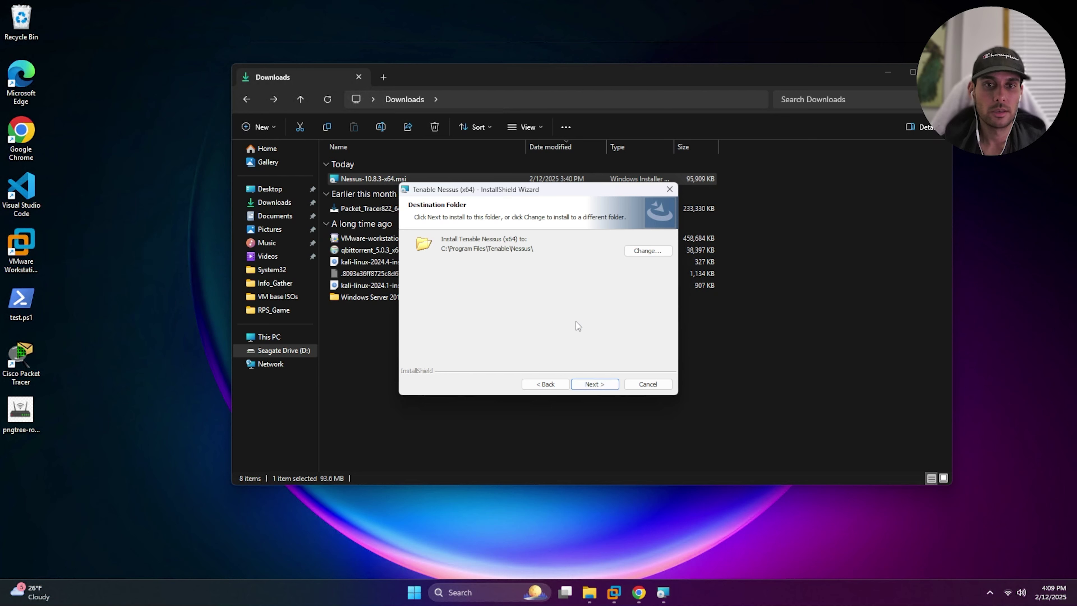
click(592, 383)
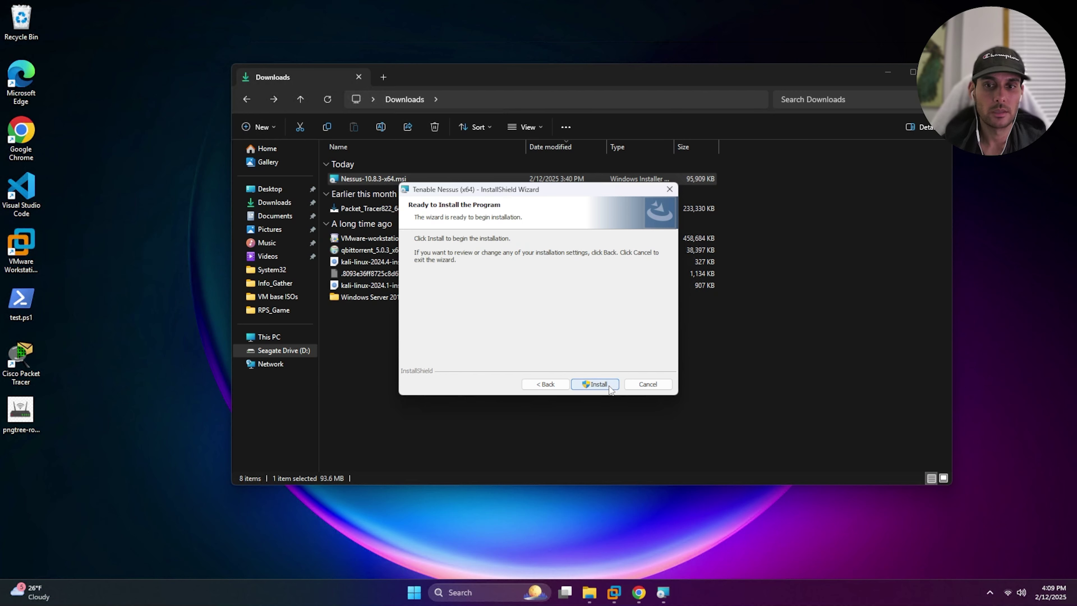
click(594, 384)
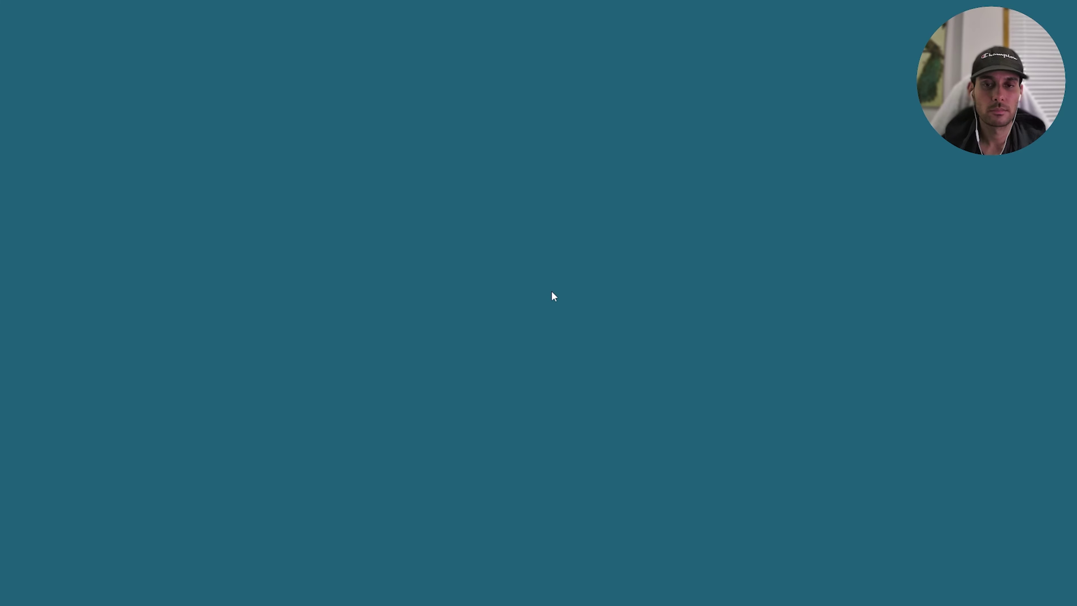
click(510, 389)
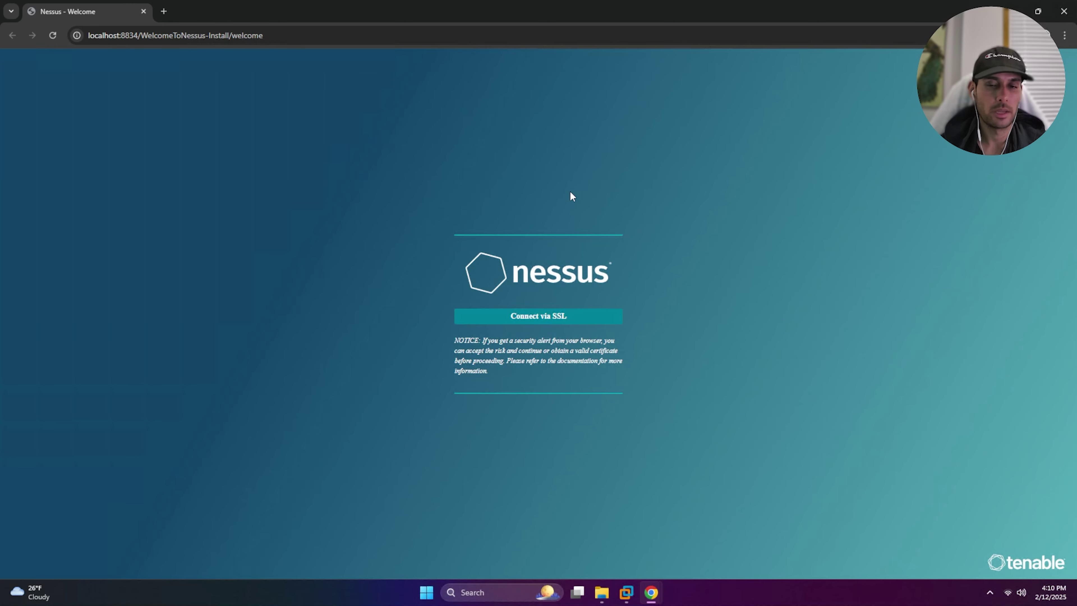
click(544, 319)
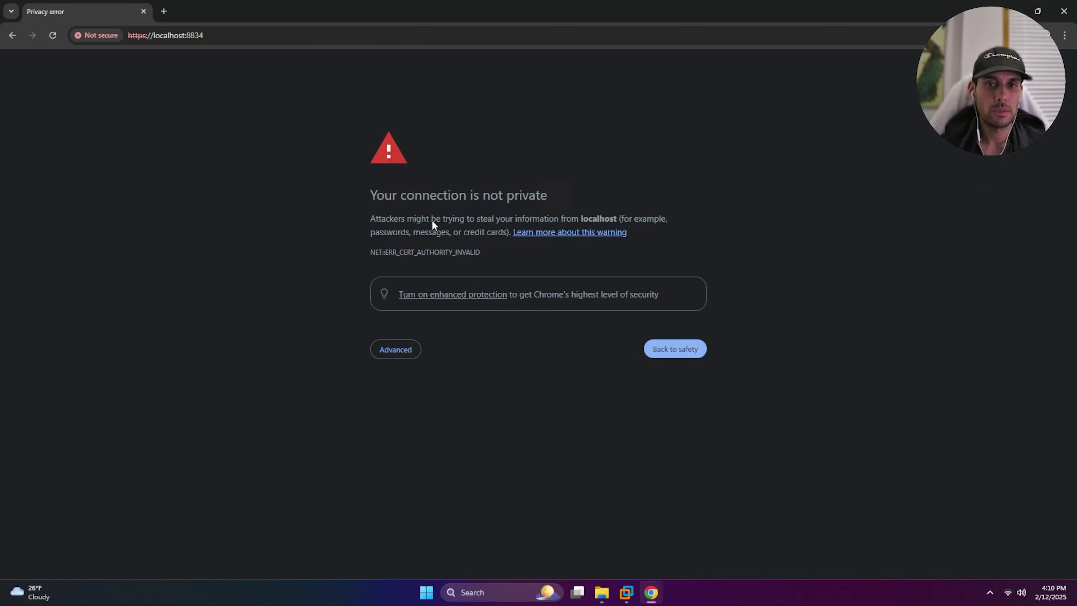
click(392, 355)
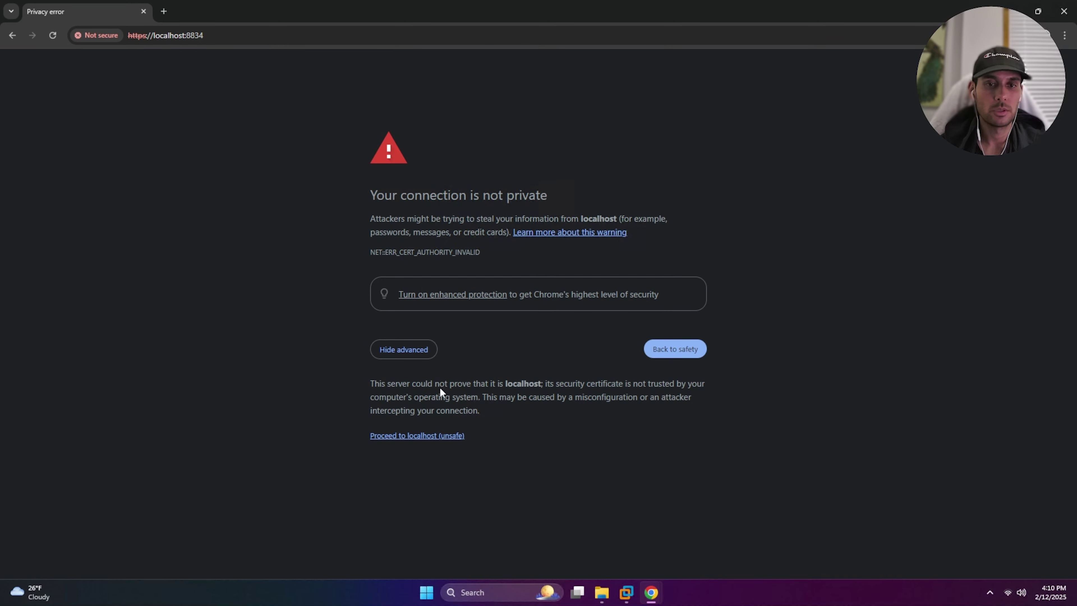
click(418, 437)
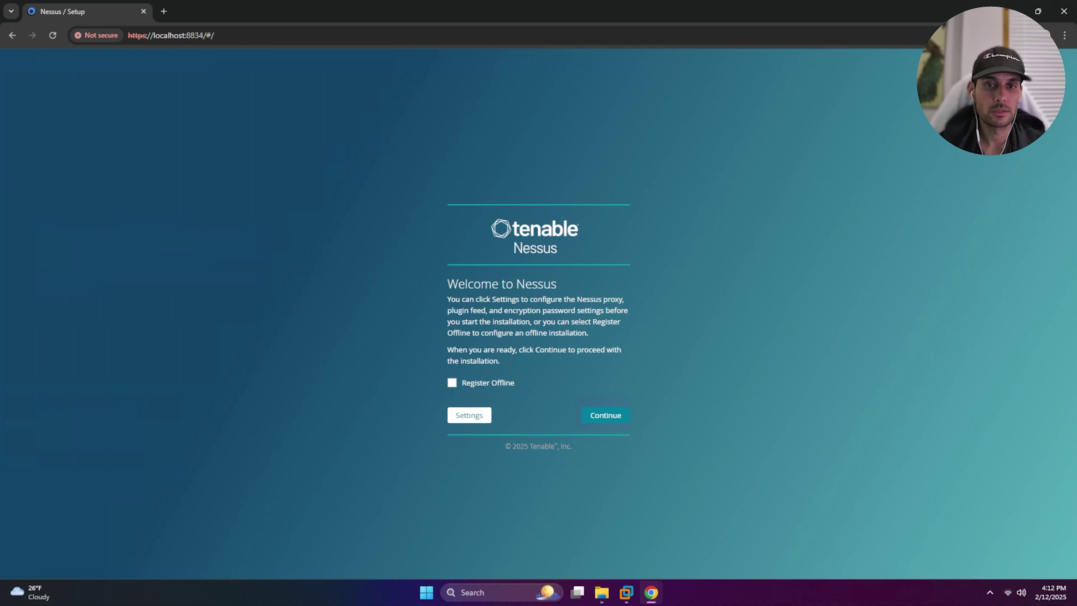
drag(458, 284, 561, 286)
Choose 'Register for Nessus Essentials', skip requesting a code, and select the Activation Code field
click(596, 304)
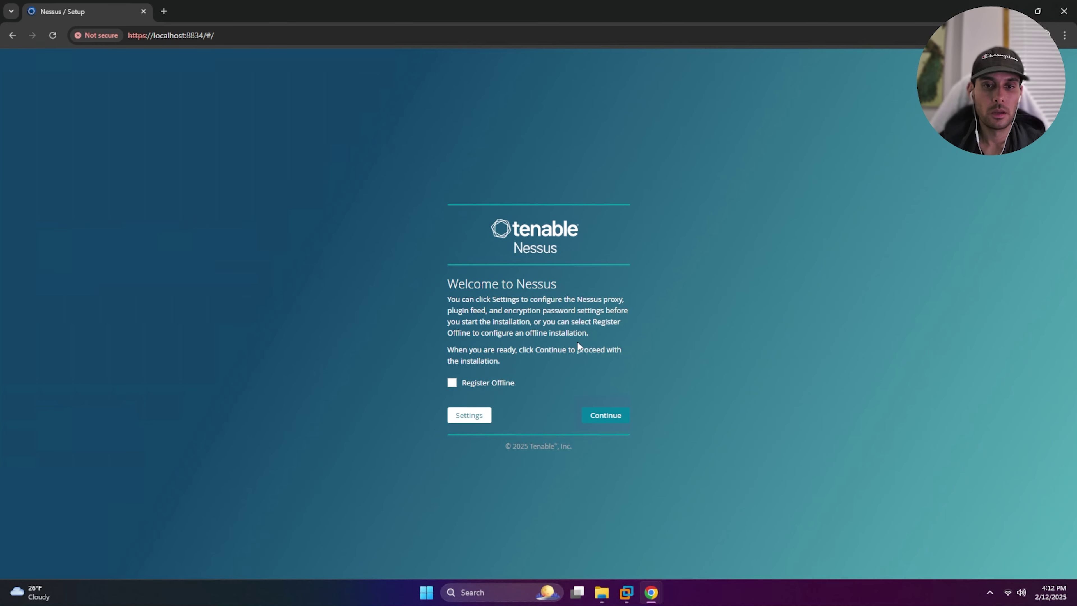
click(607, 408)
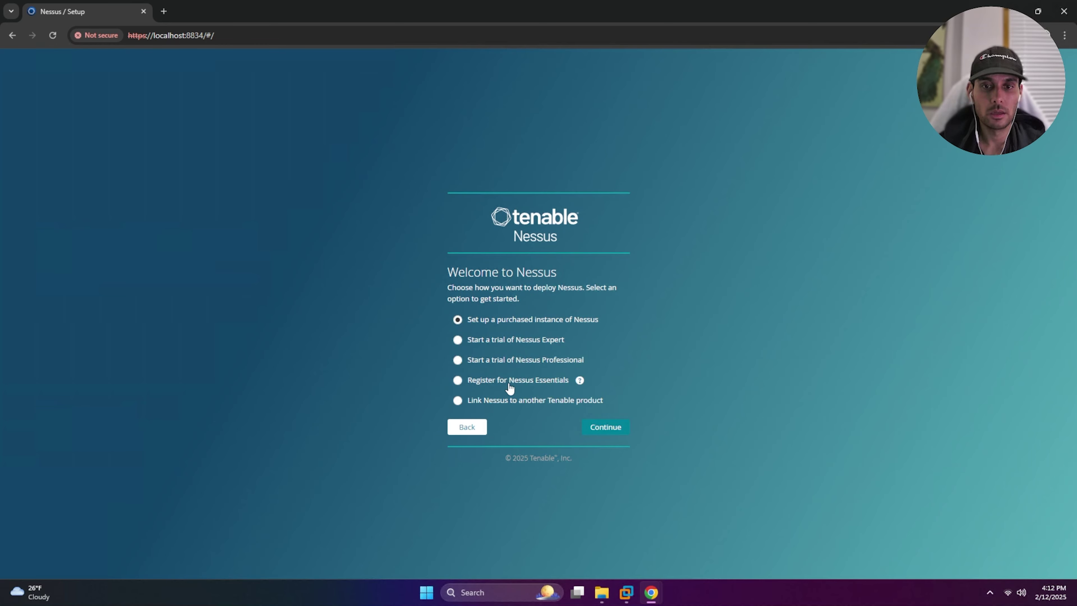
click(457, 381)
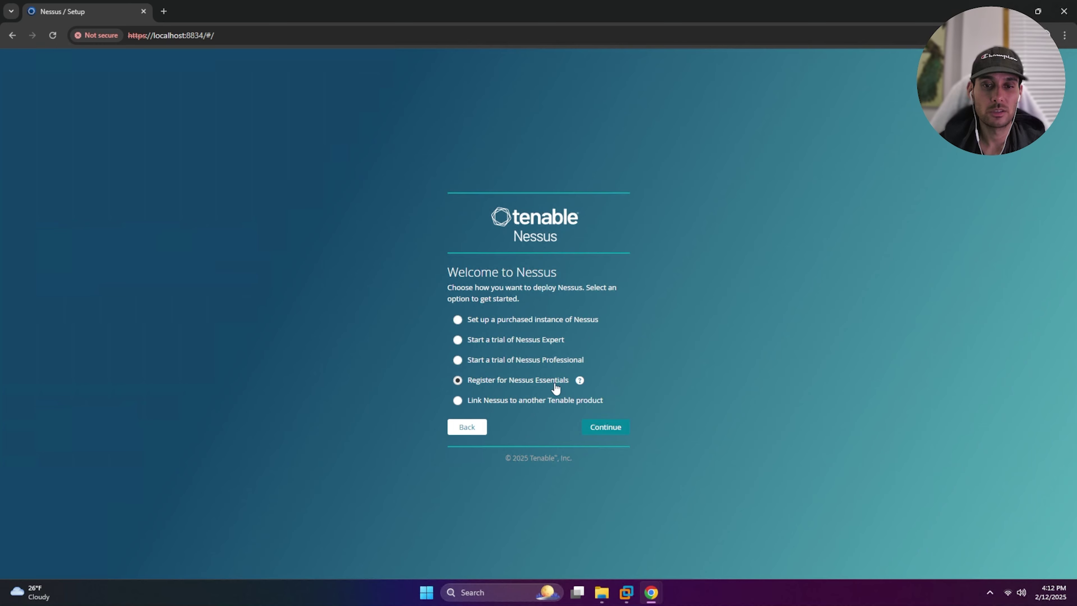
click(620, 434)
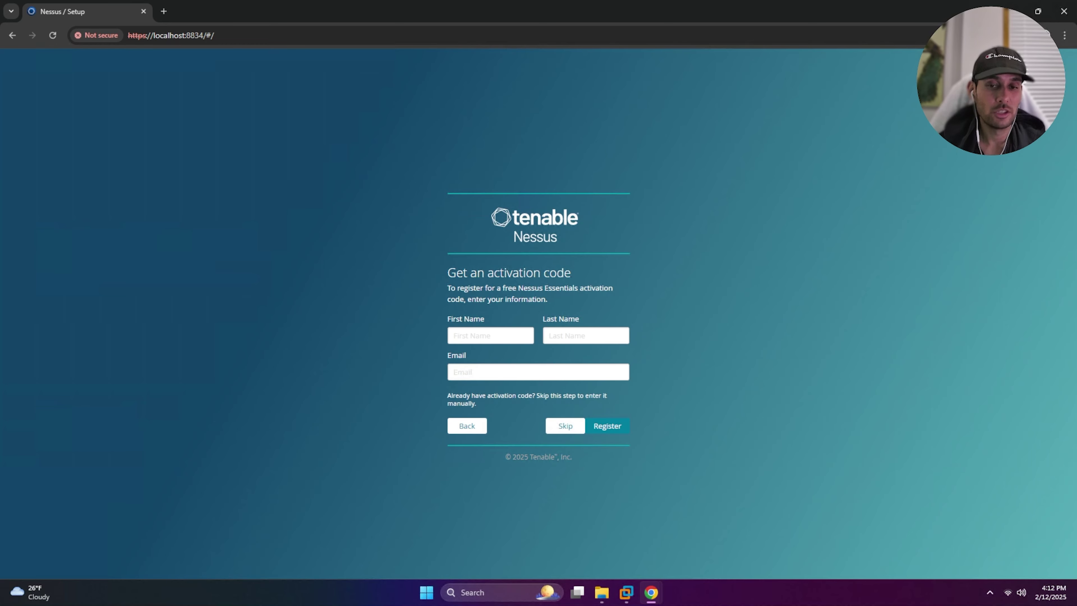
click(555, 425)
click(534, 362)
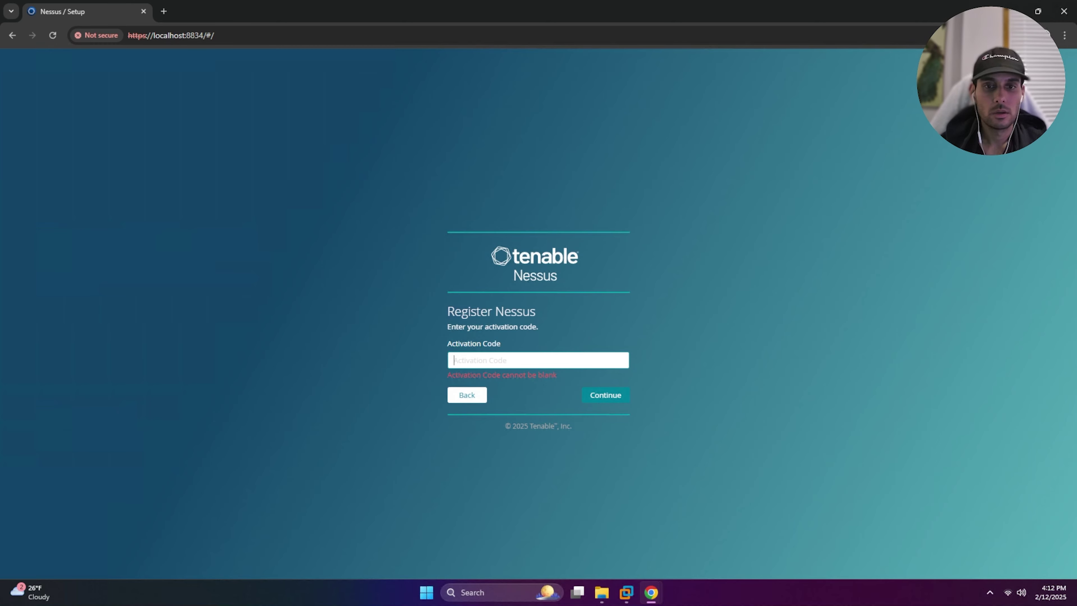
Paste the Nessus Essentials activation code and continue past the license information screen
key(ctrl+v)
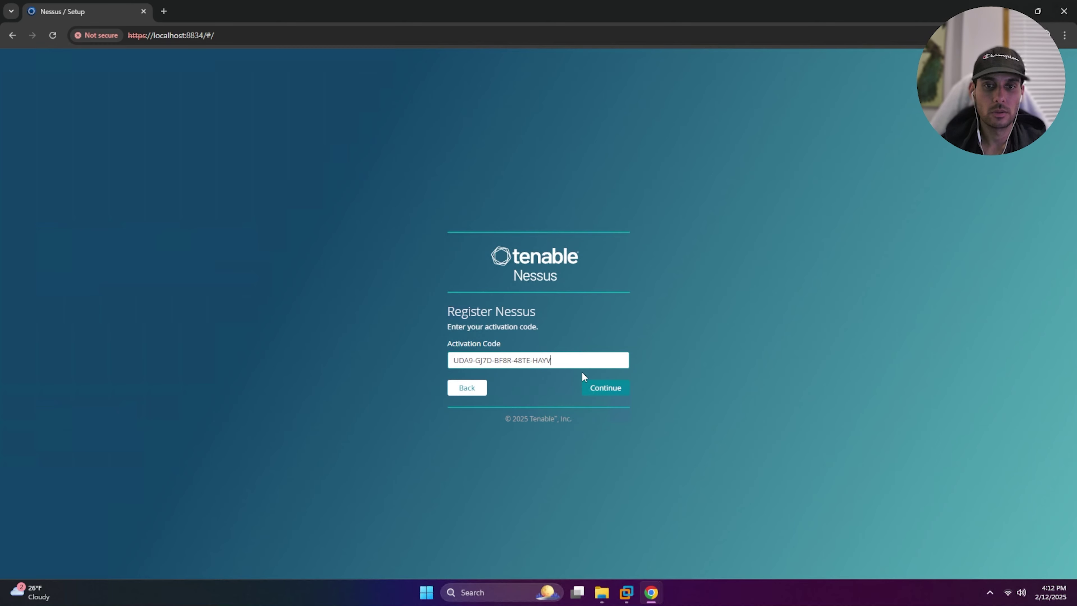
click(613, 389)
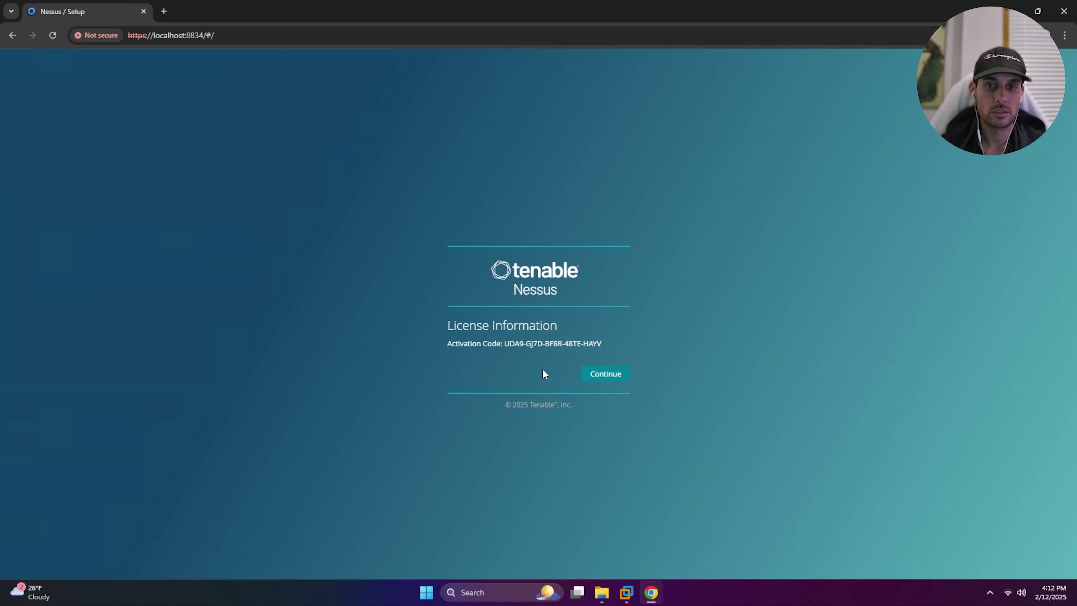
click(607, 374)
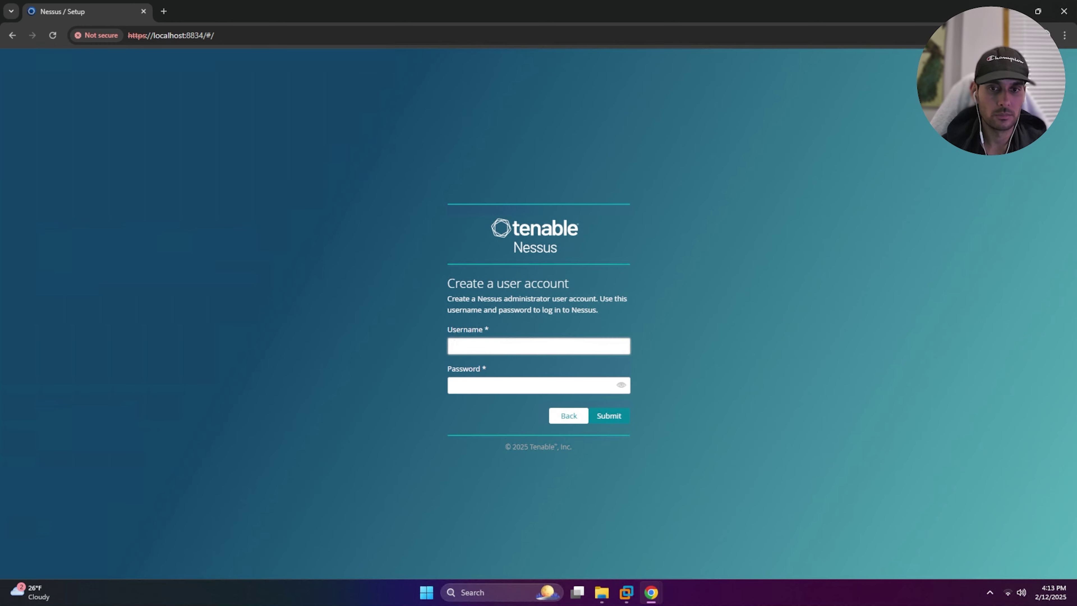
Create the administrator account with a username and password to finish setup
text(John)
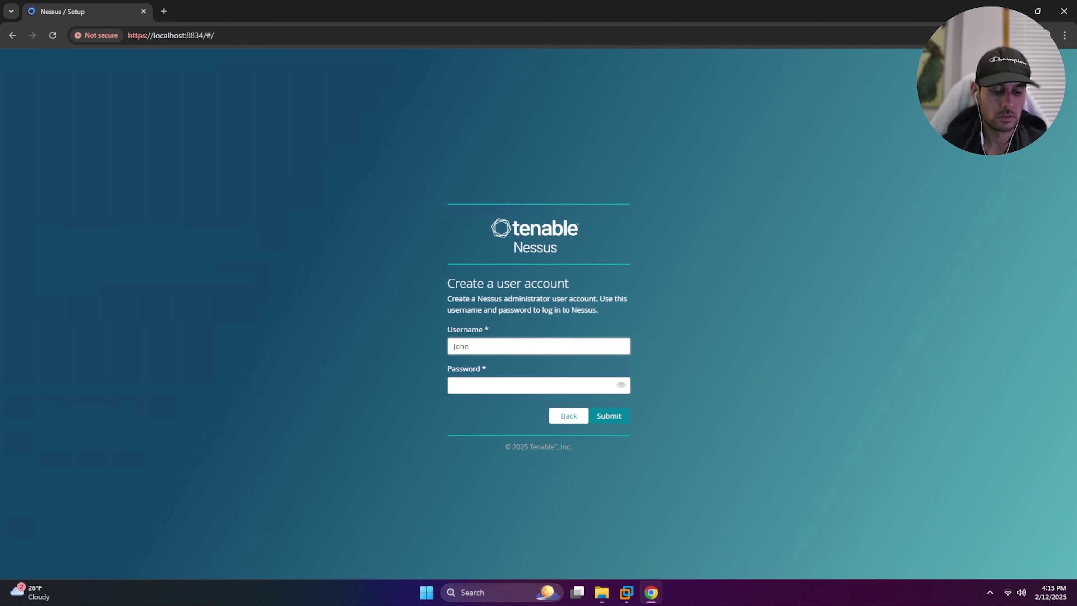
text(.Doe)
key(Tab)
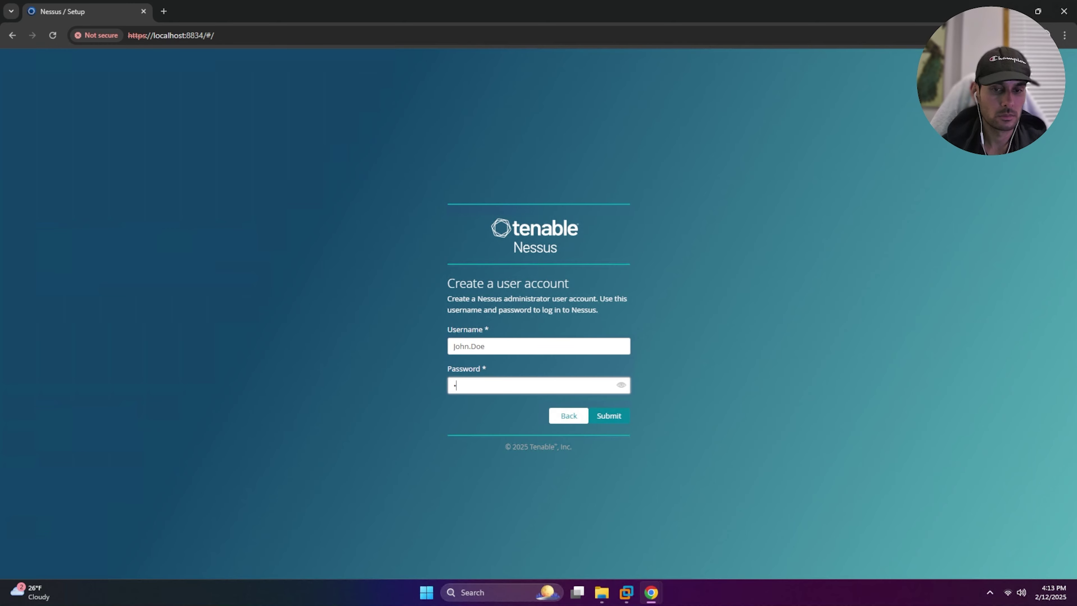
text(xxxxxxxxx)
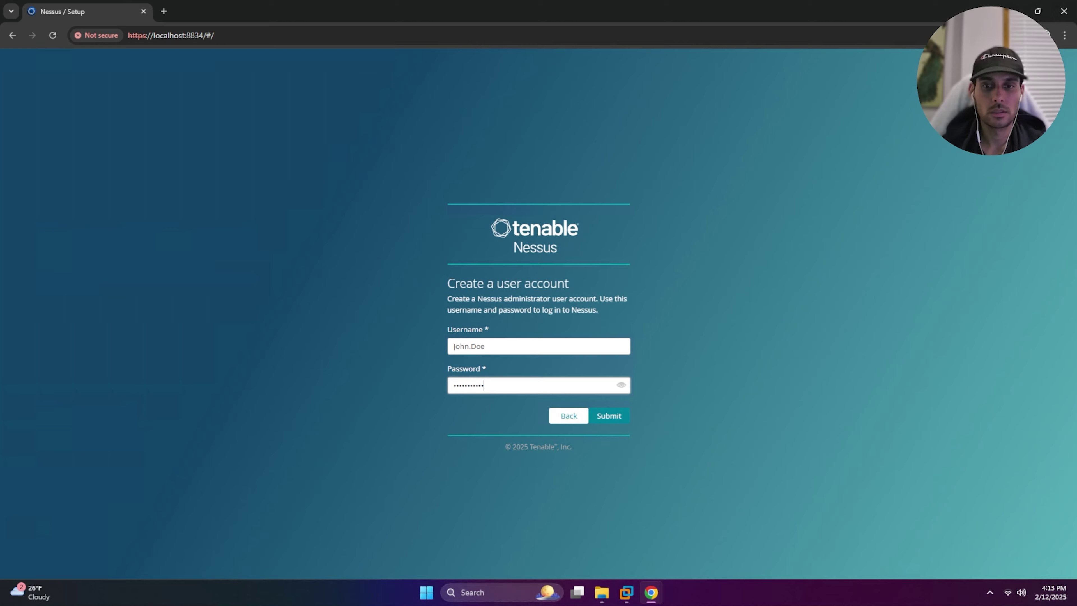
click(601, 417)
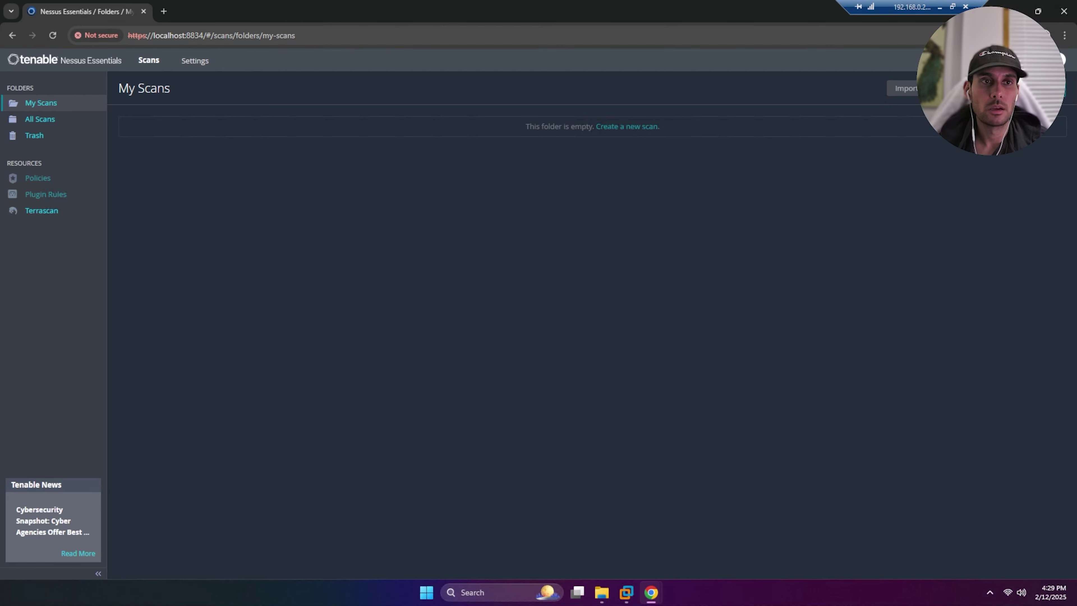
drag(153, 36, 203, 36)
click(382, 149)
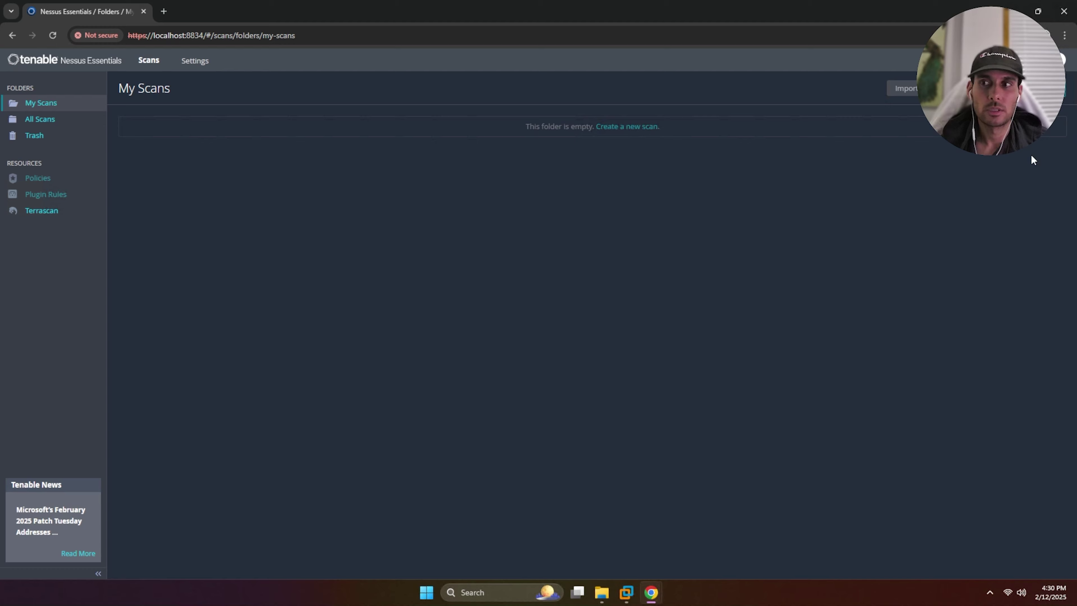
Bring the Windows 11 VM window to the front in VMware Workstation
click(627, 594)
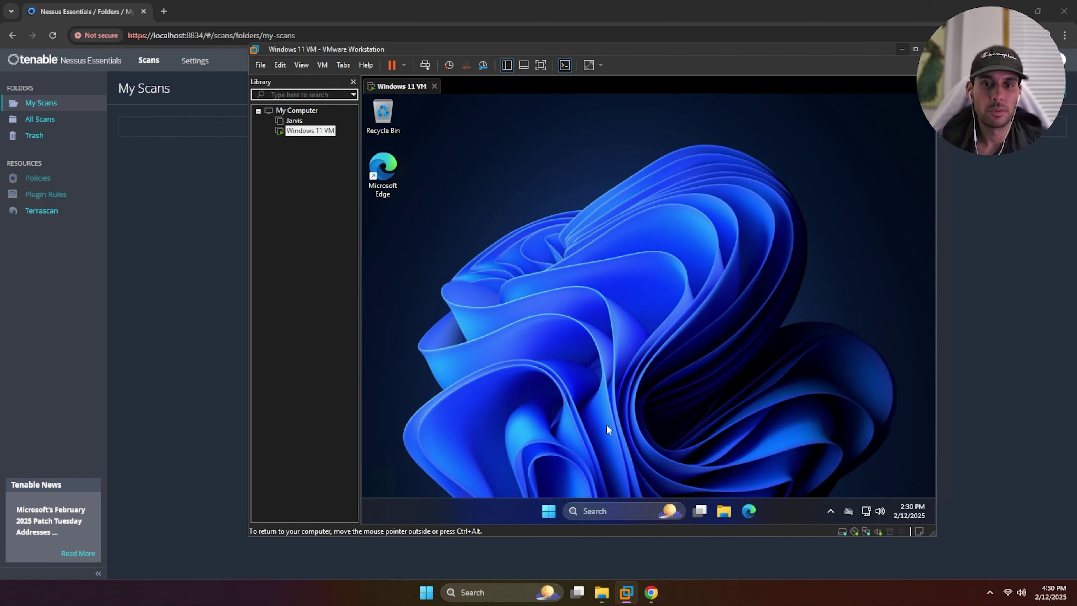
click(602, 510)
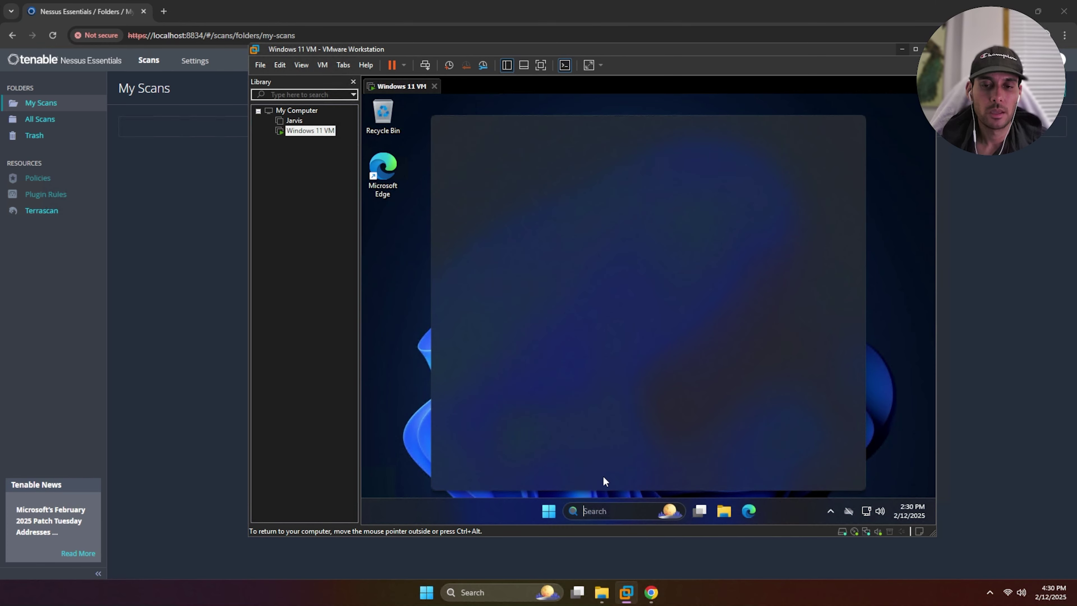
click(393, 313)
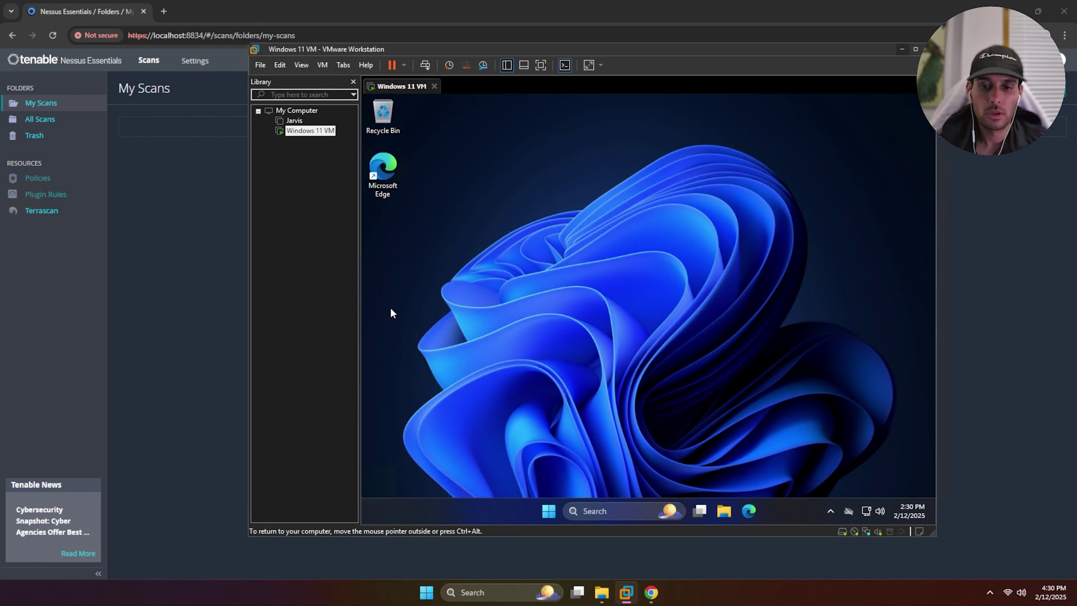
Launch Registry Editor as administrator via 'reg', maximize the VMware window, then close Registry Editor
click(621, 510)
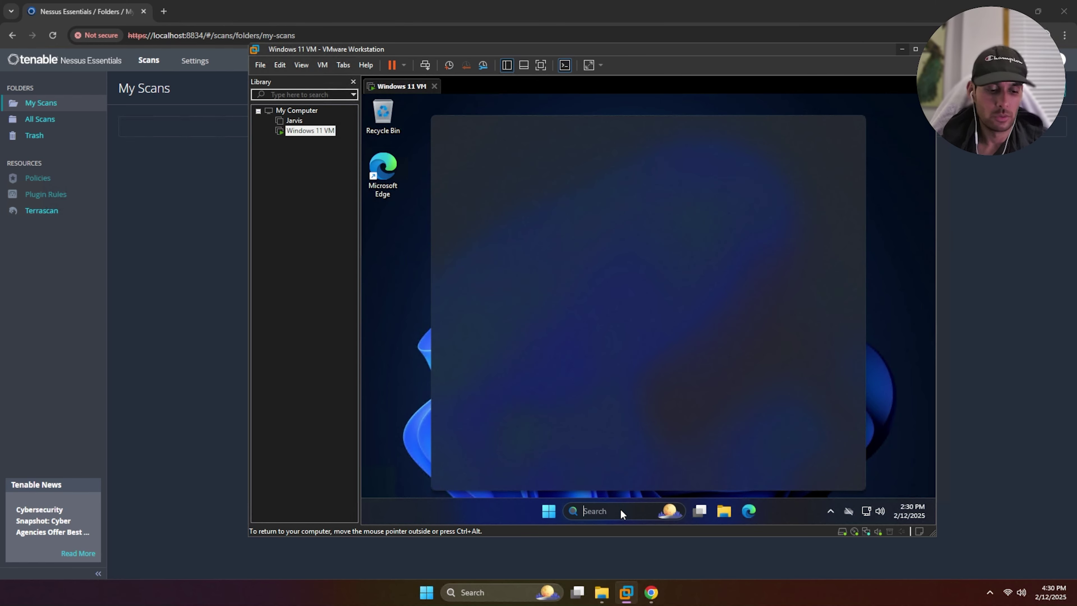
text(reg)
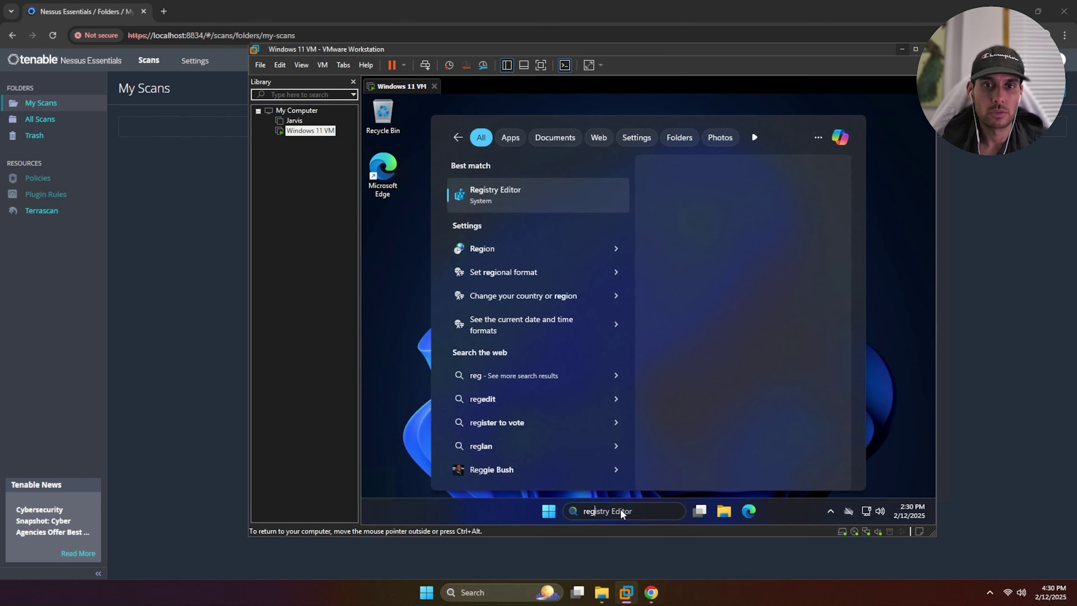
key(Return)
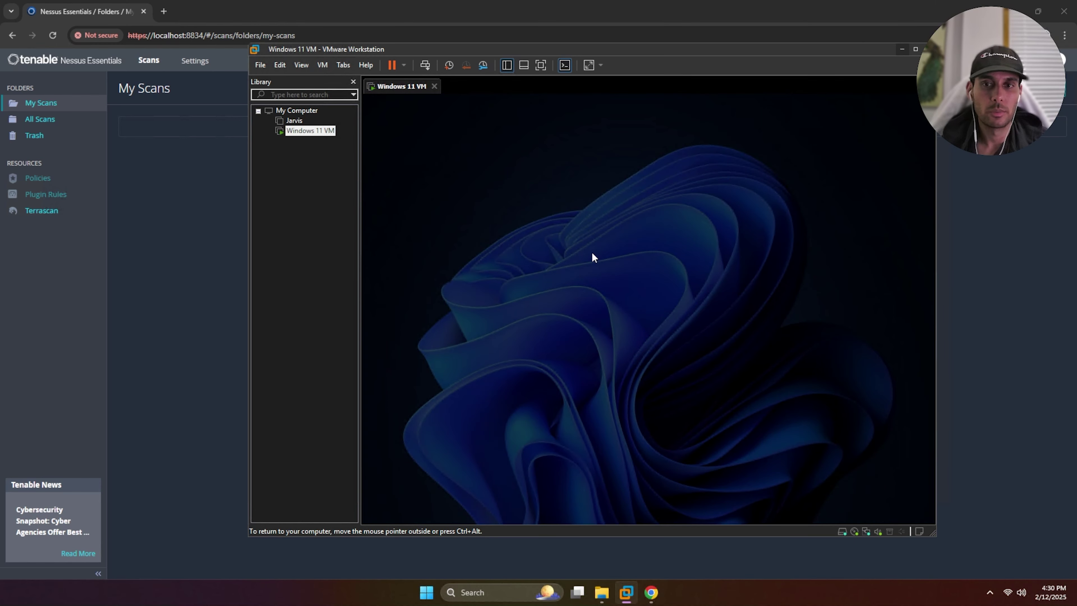
click(625, 386)
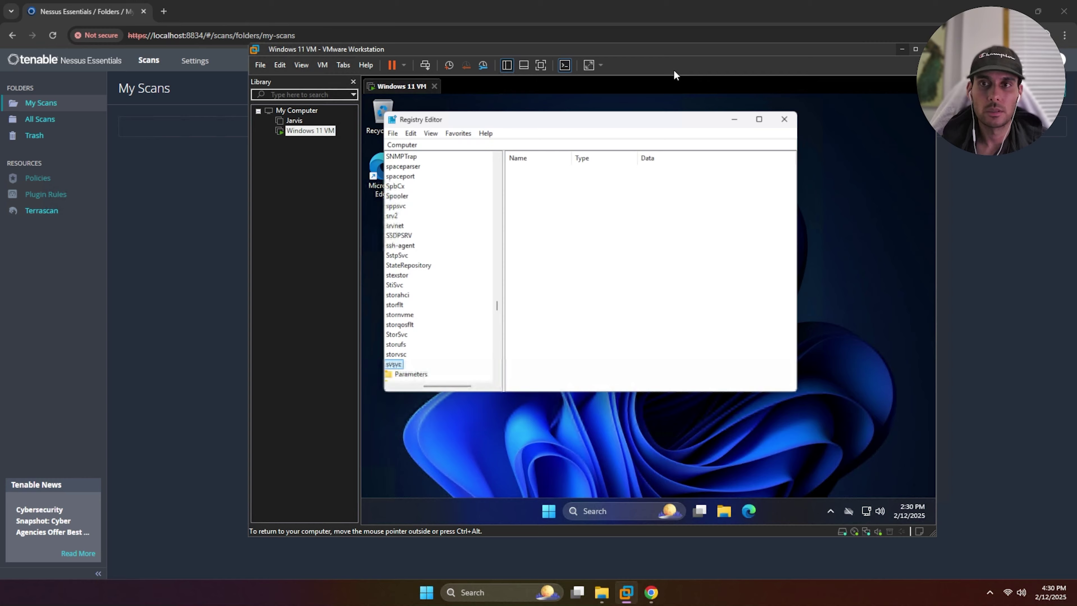
double_click(673, 49)
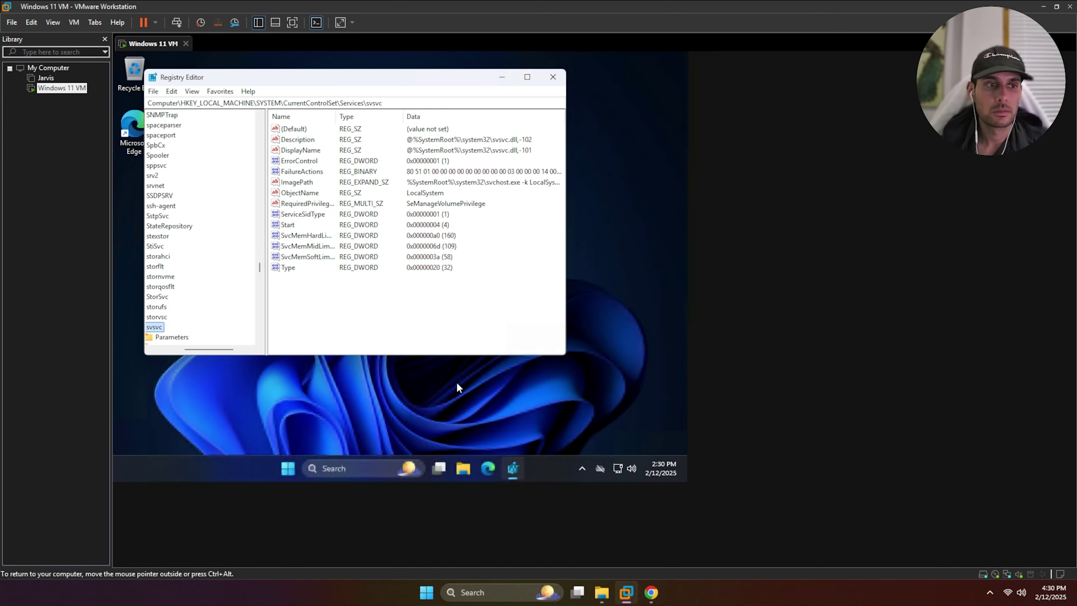
click(553, 77)
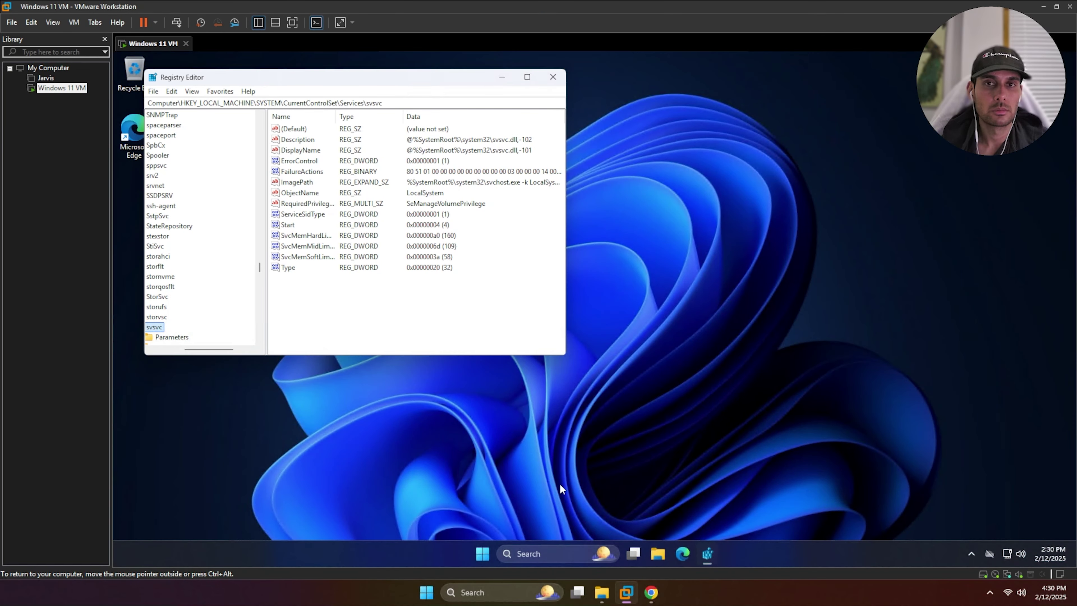
click(551, 553)
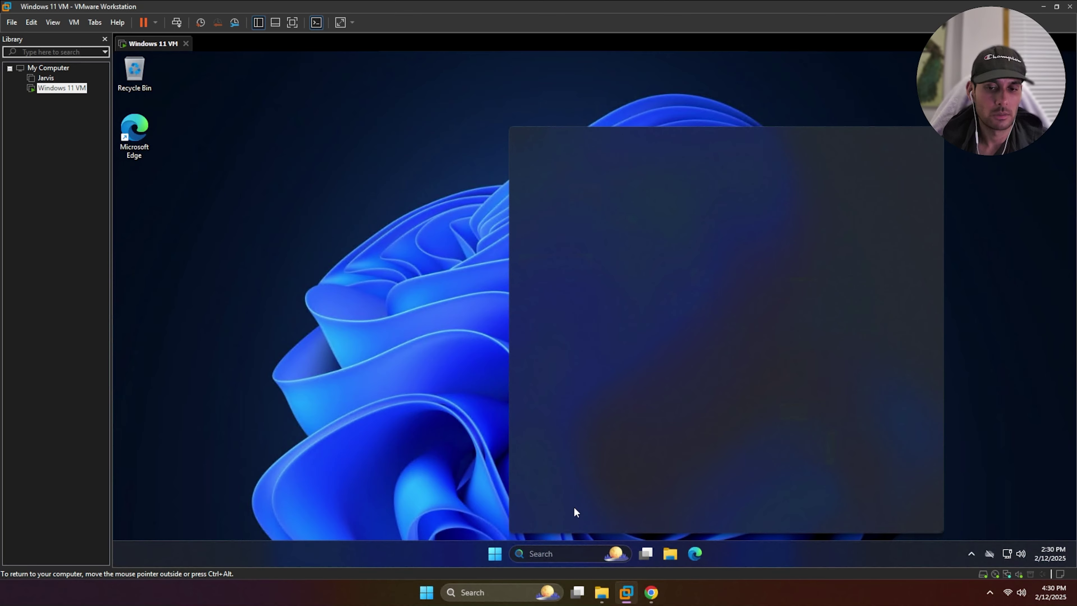
In Services, set the Remote Registry startup type to Automatic, apply it, and close Services
text(services)
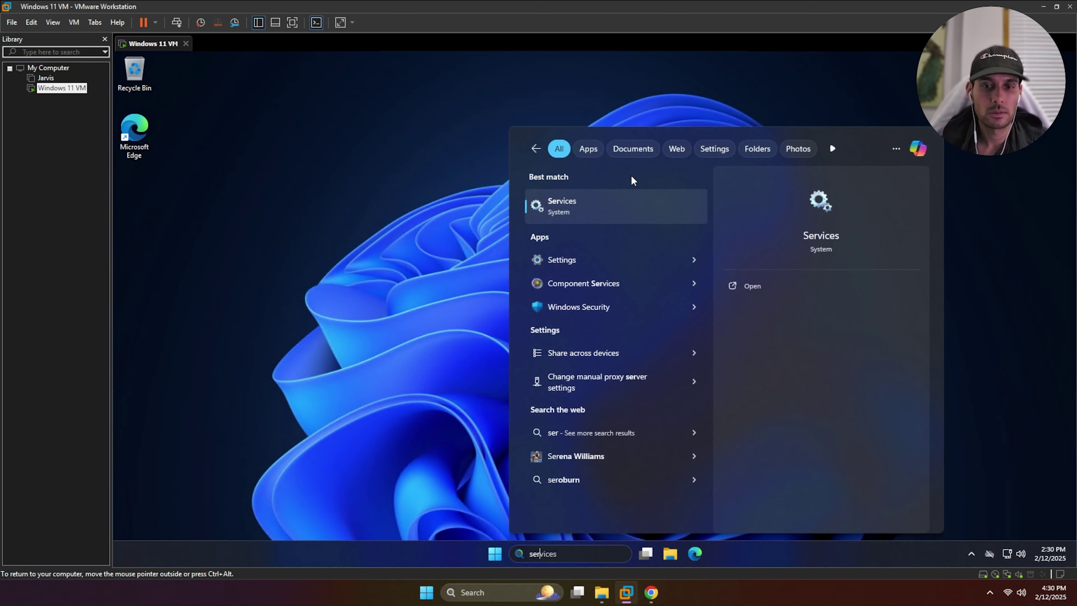
click(608, 219)
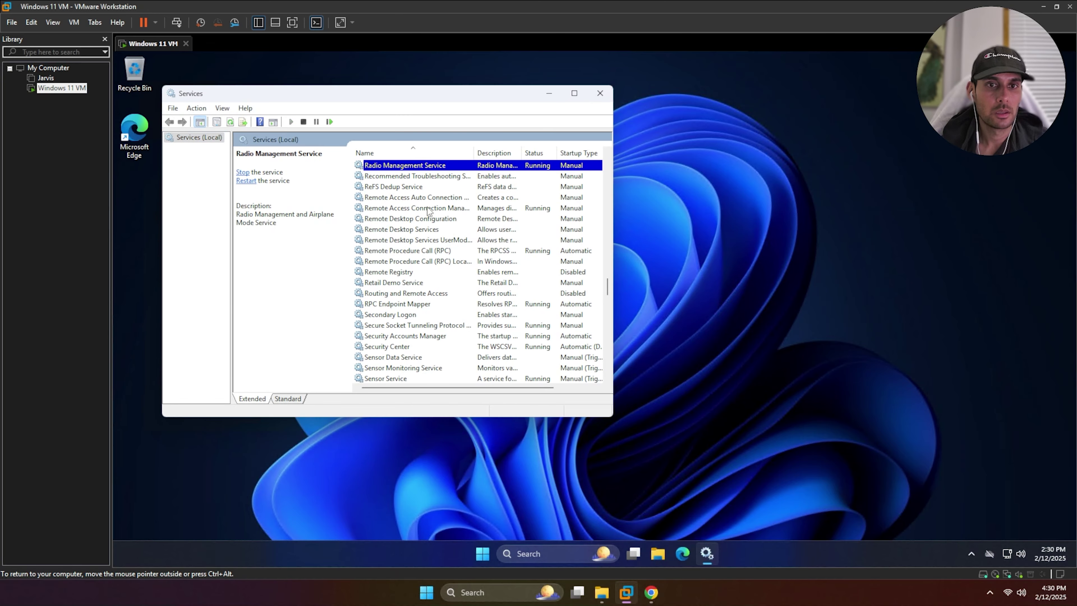
scroll(428, 198, up, 1)
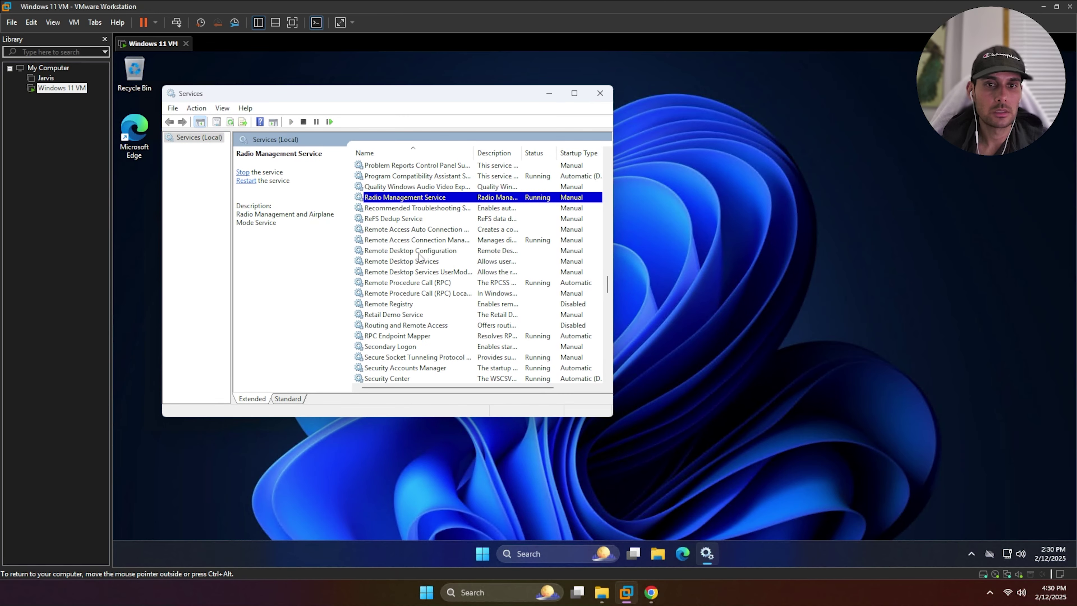
click(401, 305)
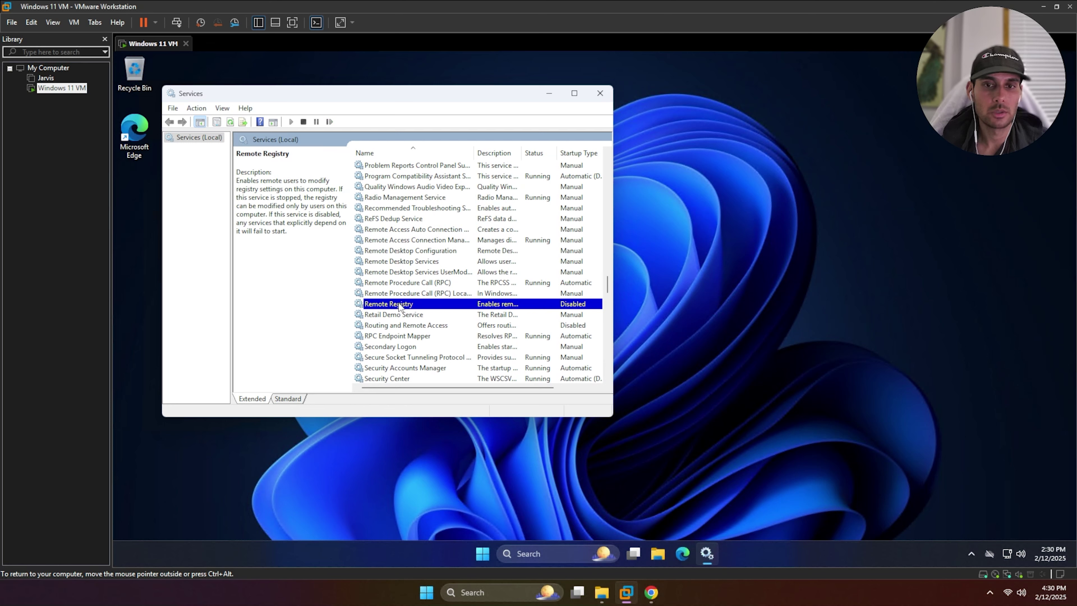
double_click(400, 305)
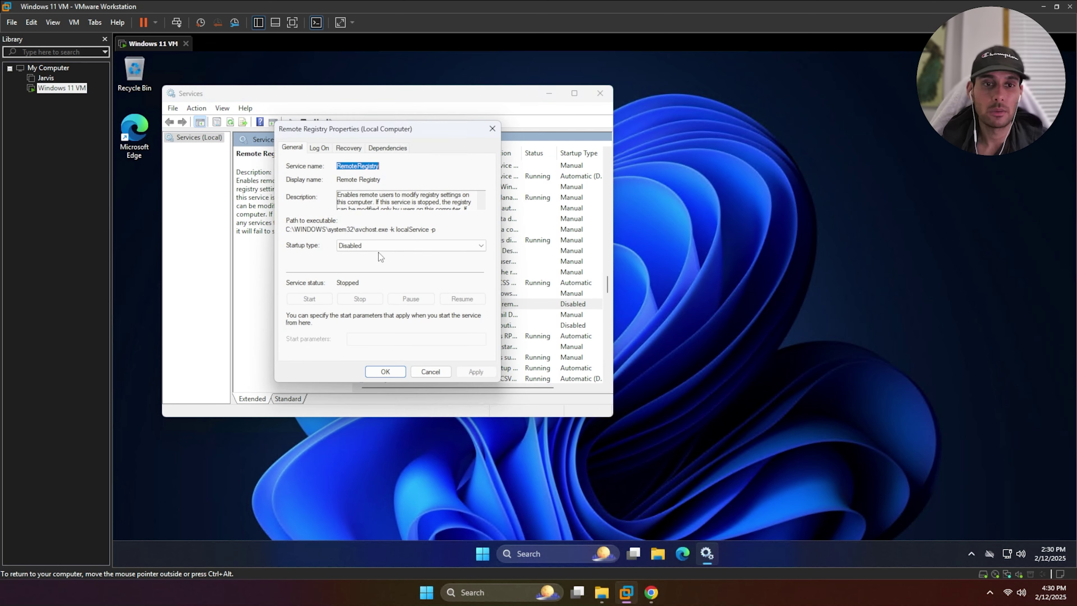
click(377, 248)
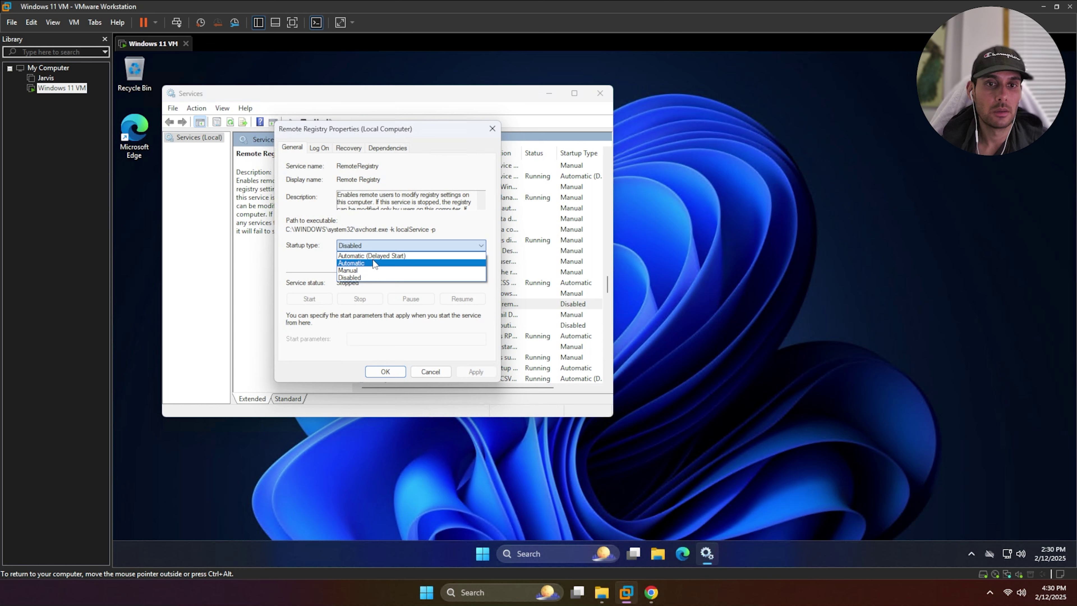
click(375, 263)
click(486, 374)
click(385, 371)
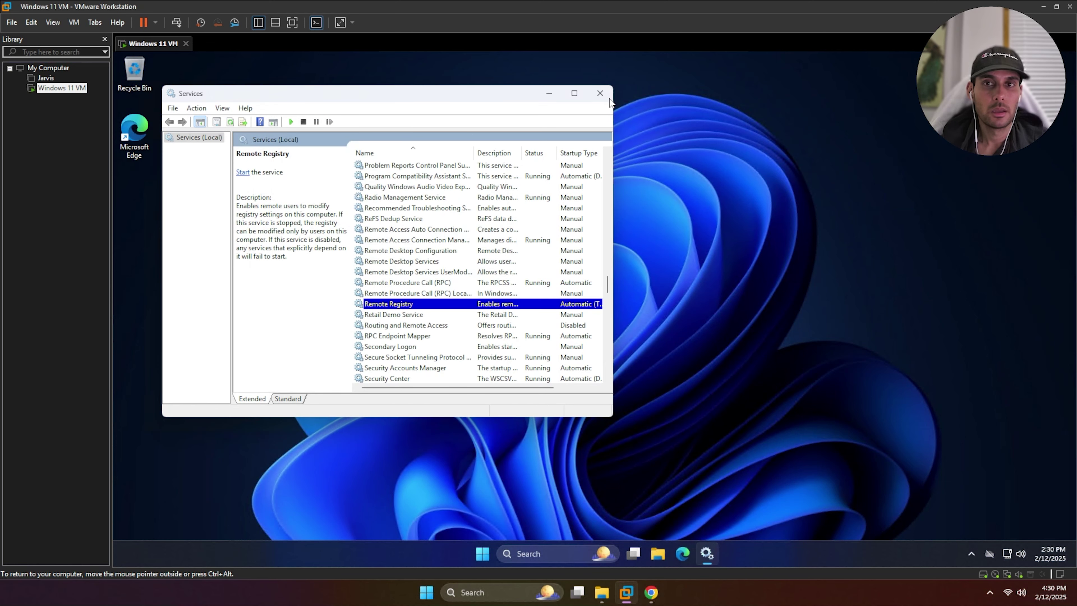
click(600, 93)
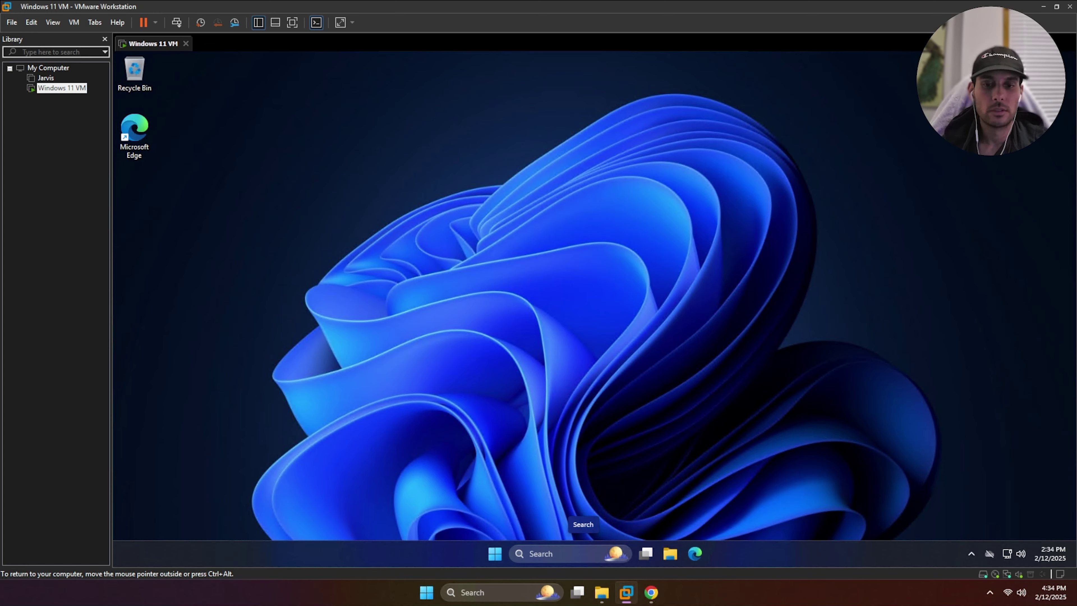
Open Manage advanced sharing settings and expand All networks to review Password protected sharing
click(566, 556)
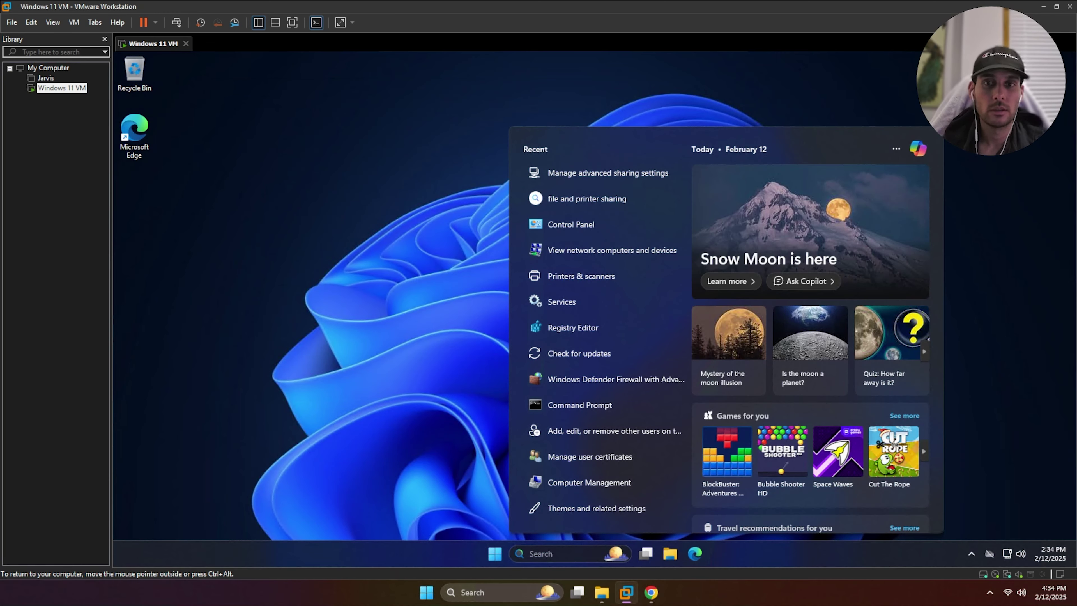
click(562, 171)
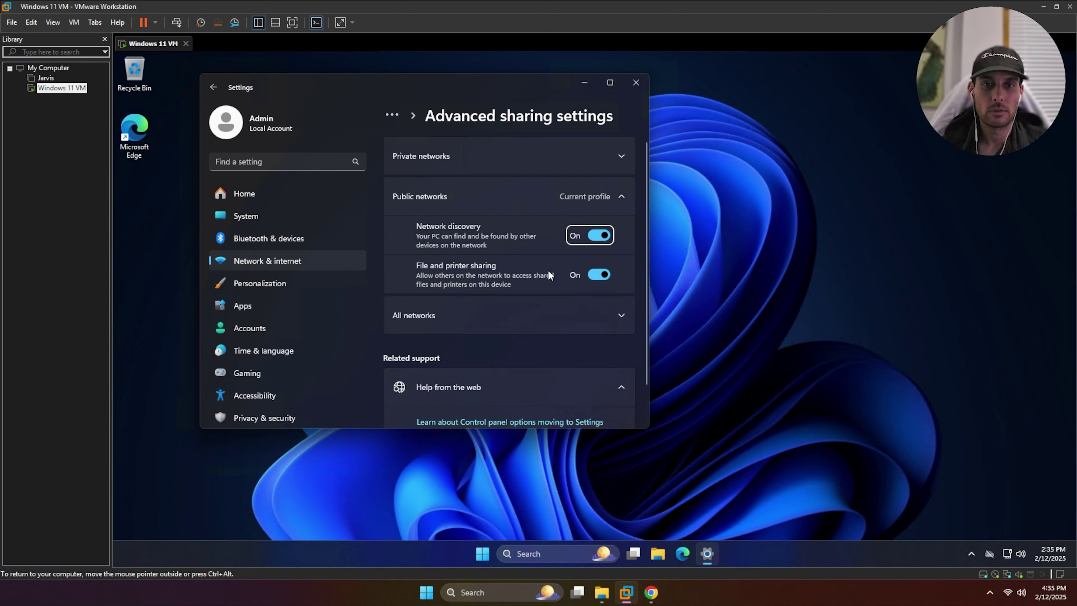
click(575, 317)
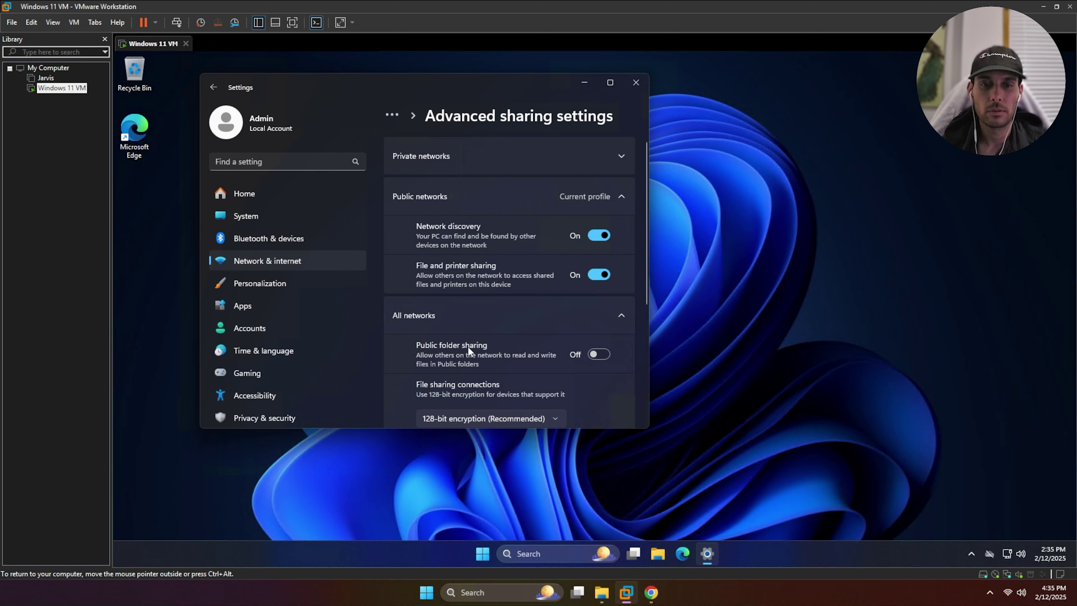
scroll(511, 350, down, 4)
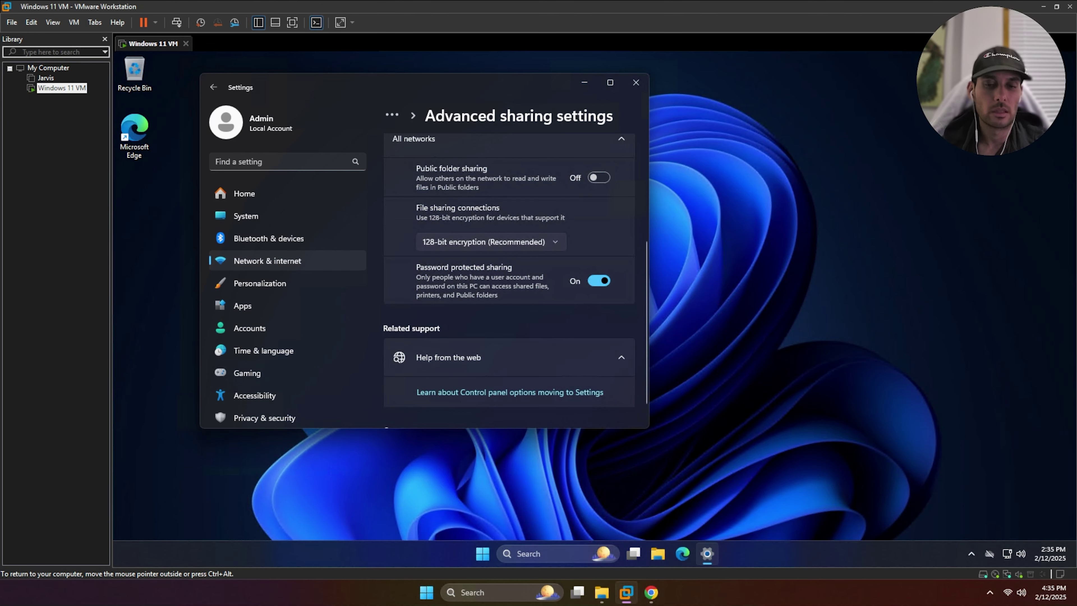
click(550, 555)
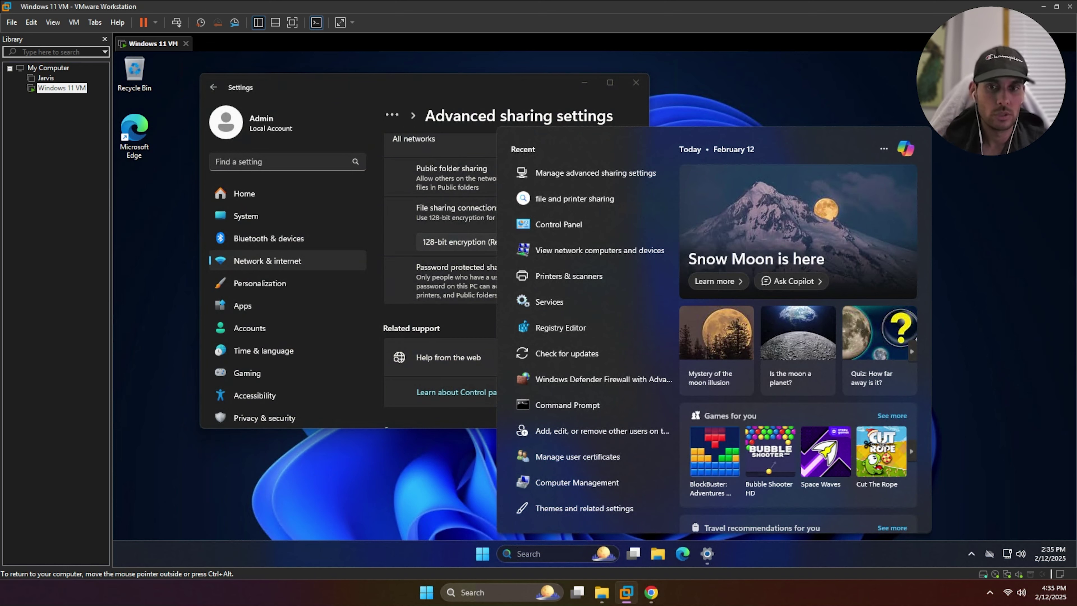
Set the User Account Control slider to Never notify and save the change
text(uac)
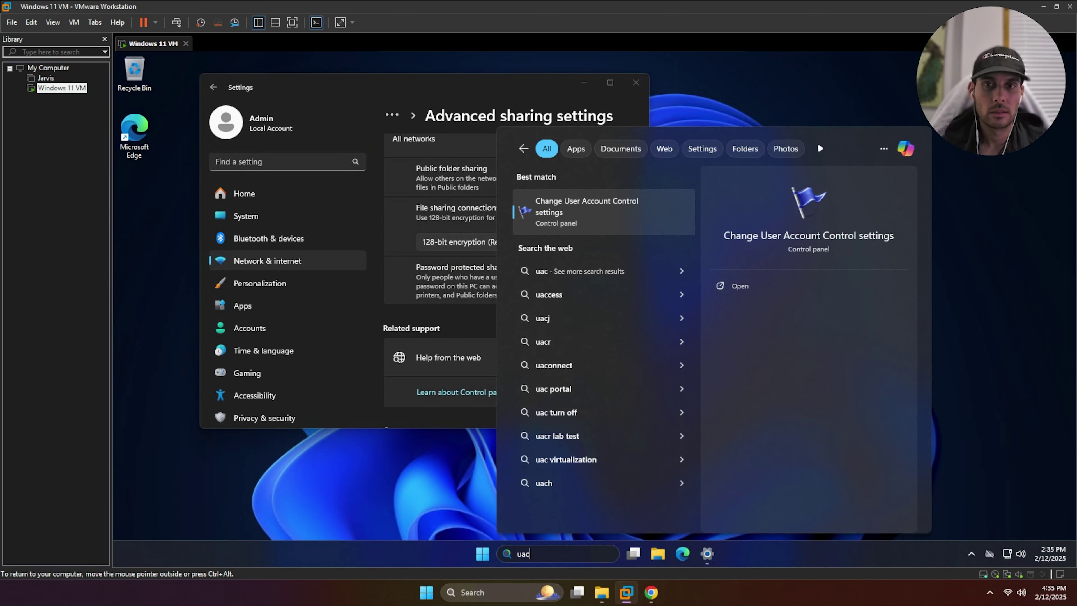
key(Return)
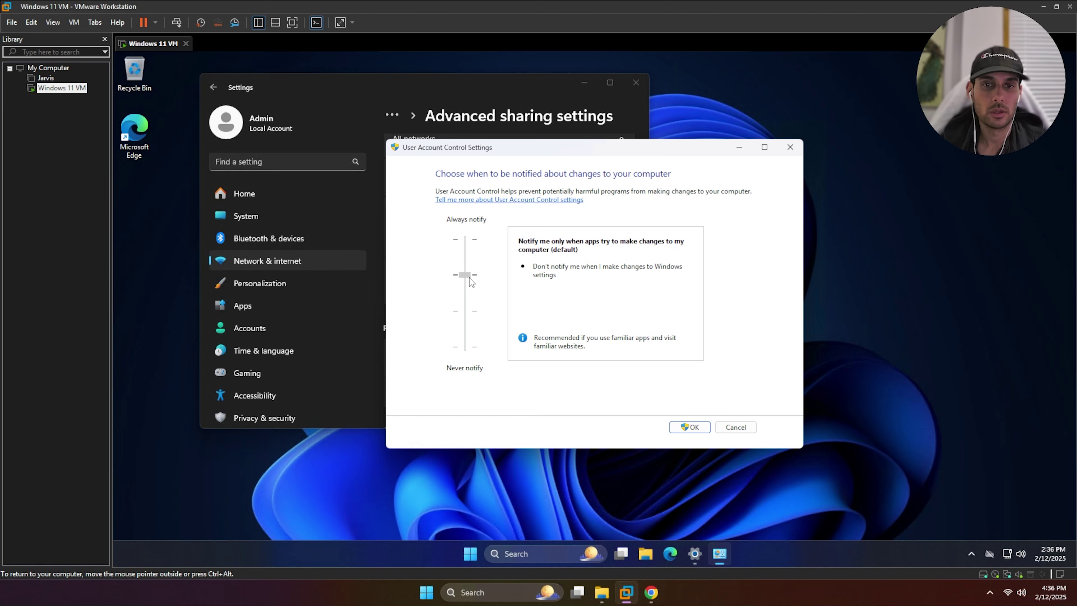
drag(469, 278, 480, 375)
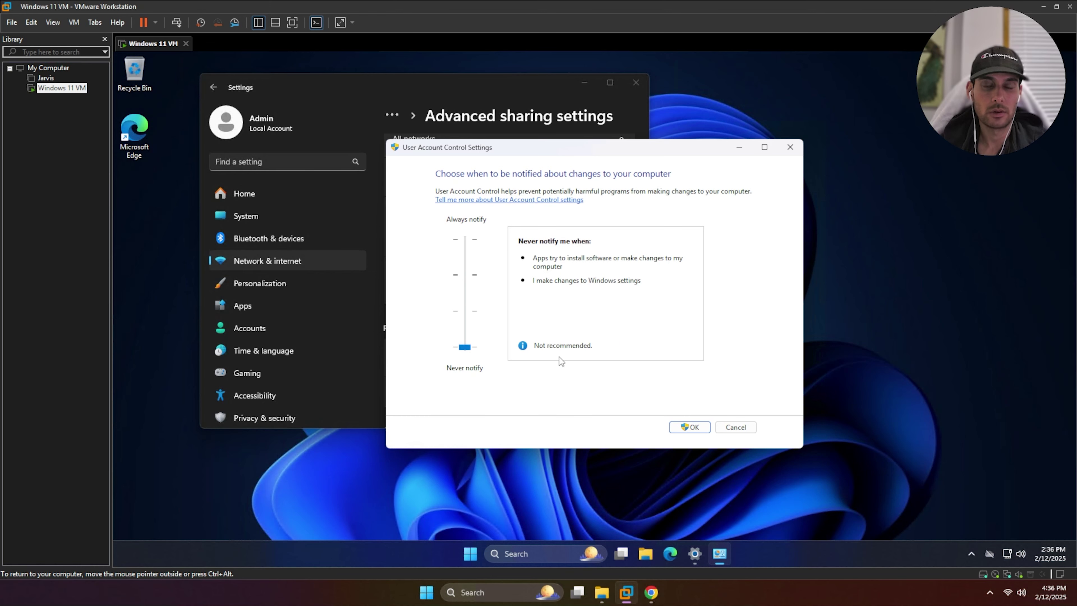
key(Return)
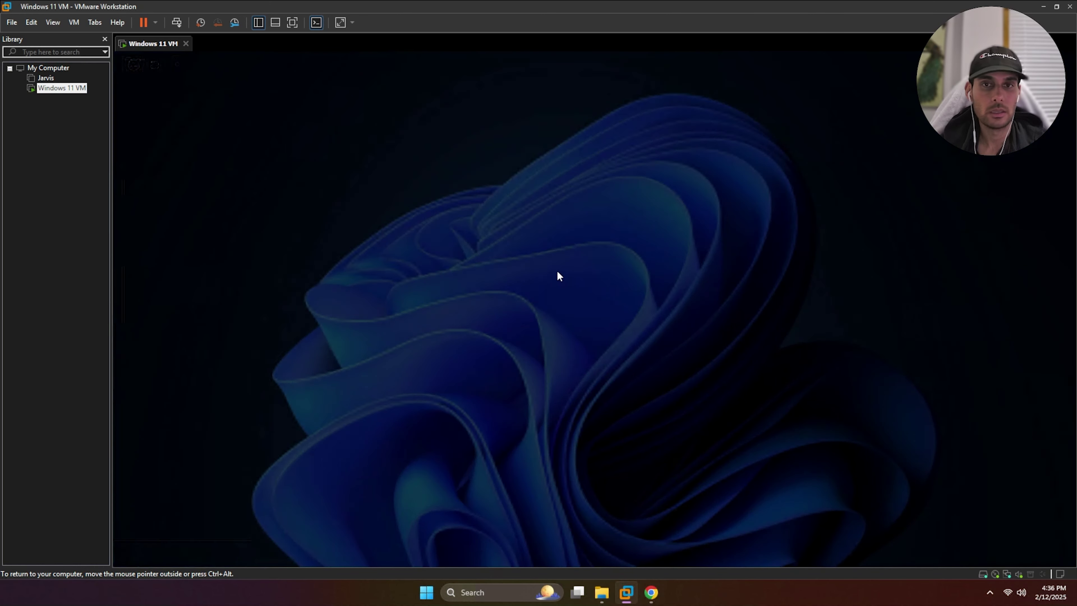
Approve the permission prompt and examine the Registry Editor key path up to CurrentVersion
click(562, 395)
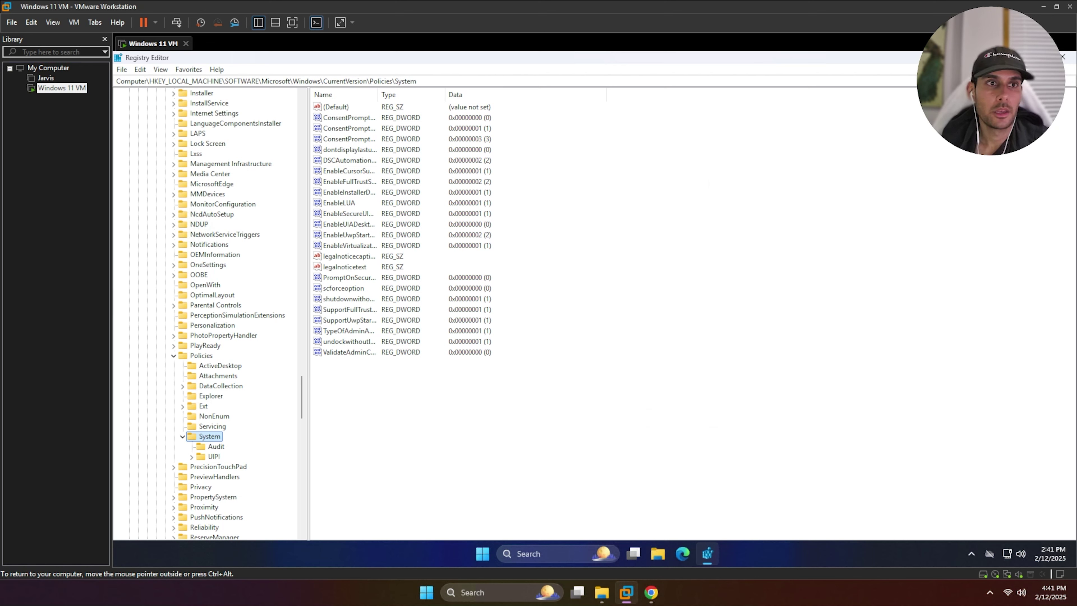
drag(124, 81, 241, 81)
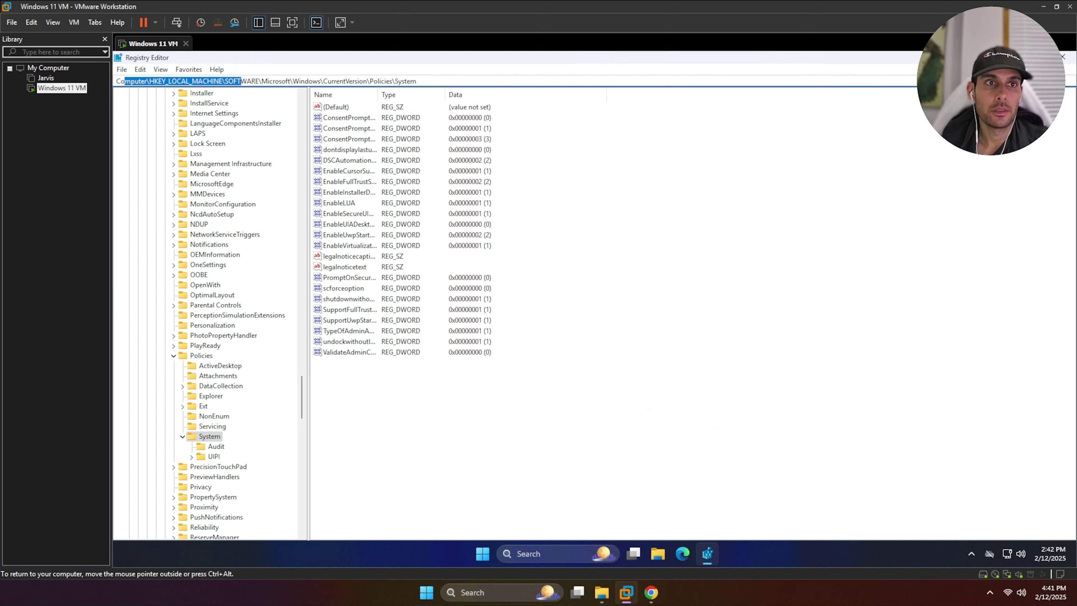
click(178, 81)
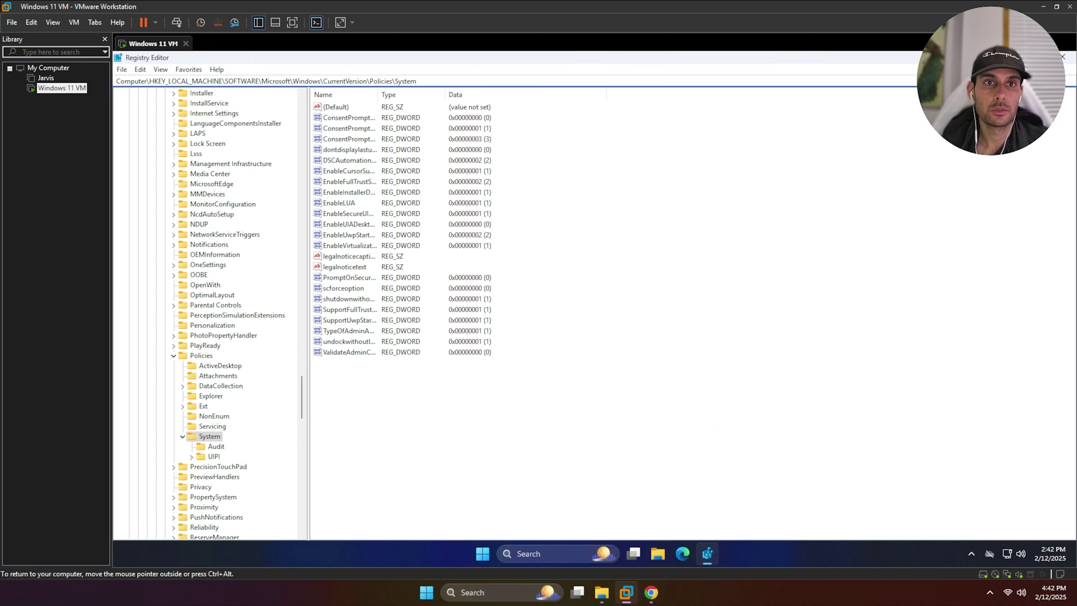
drag(327, 81, 363, 81)
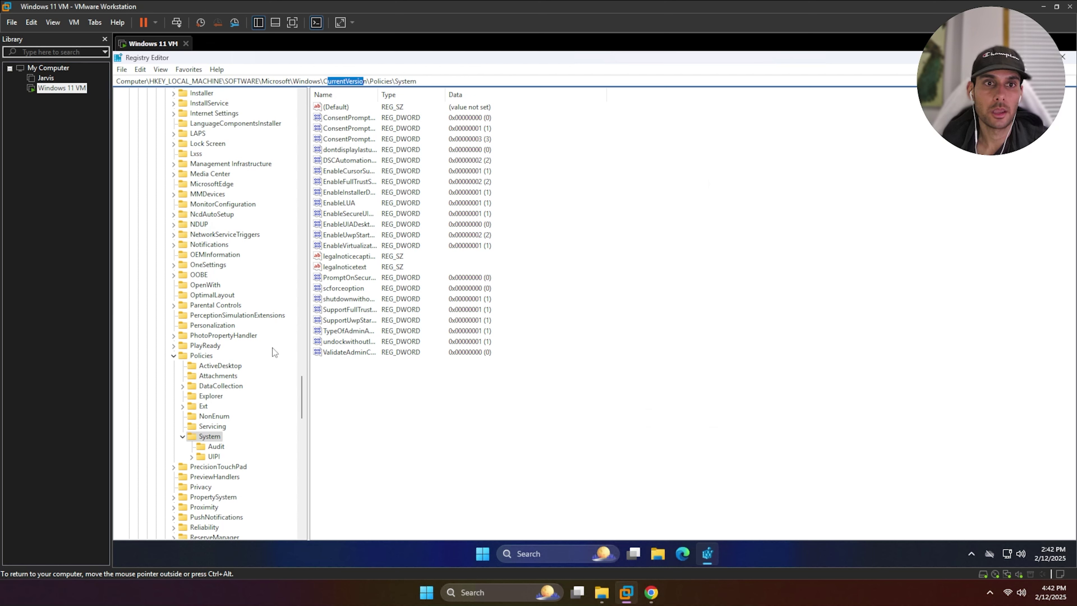
Create a new DWORD (32-bit) value under Policies\System and start renaming it
click(202, 355)
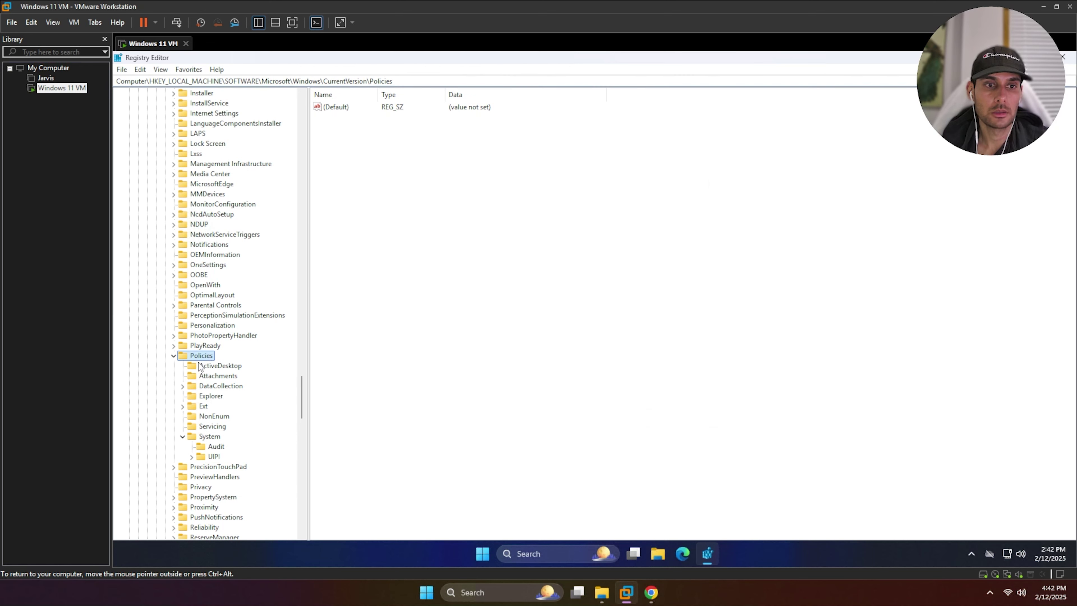
click(207, 436)
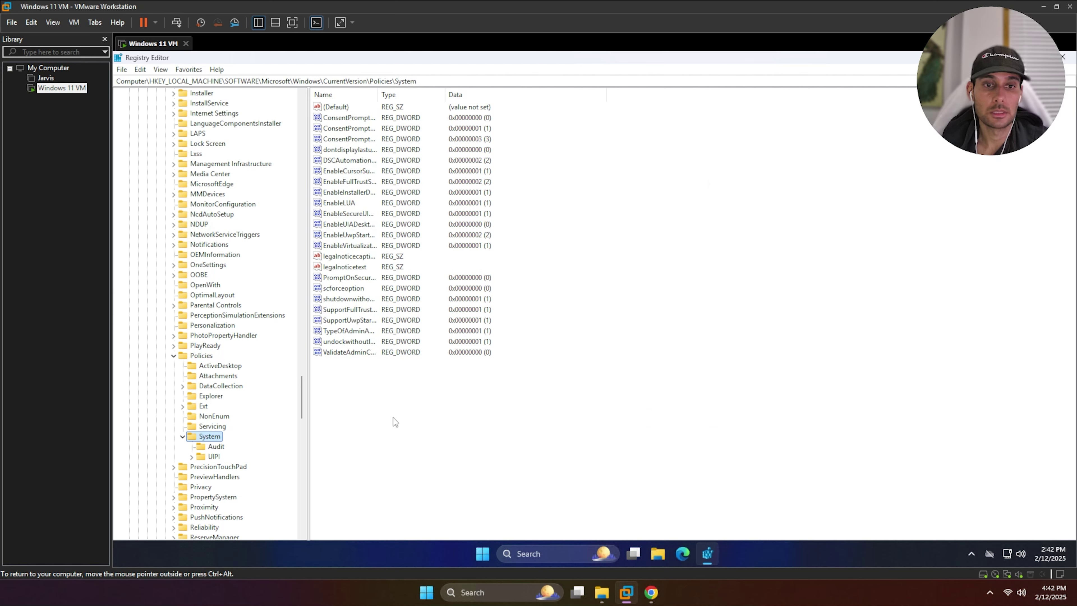
click(358, 410)
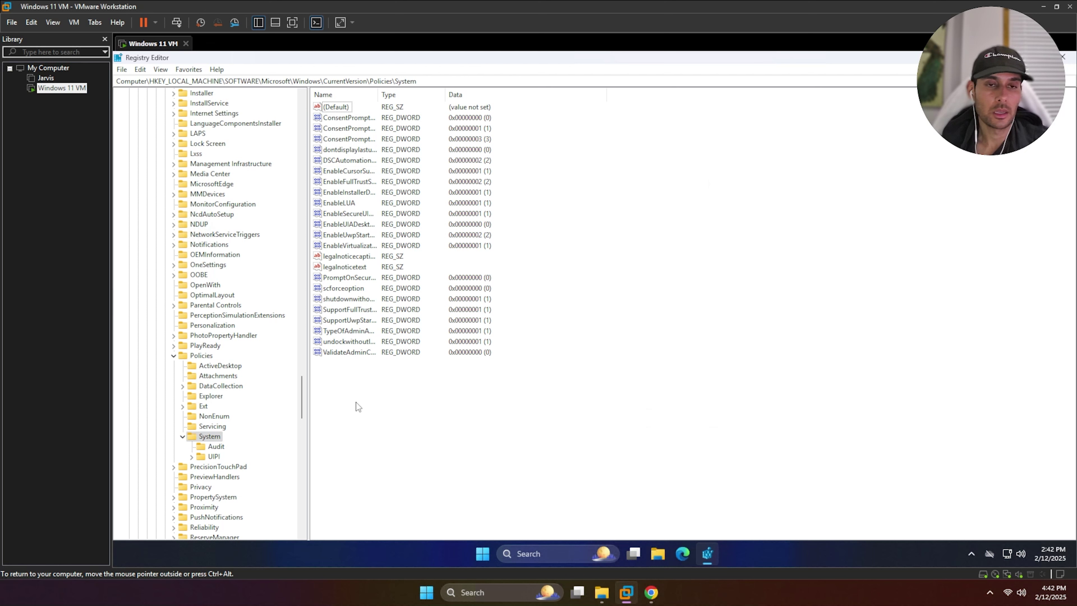
right_click(356, 400)
mouse_move(410, 407)
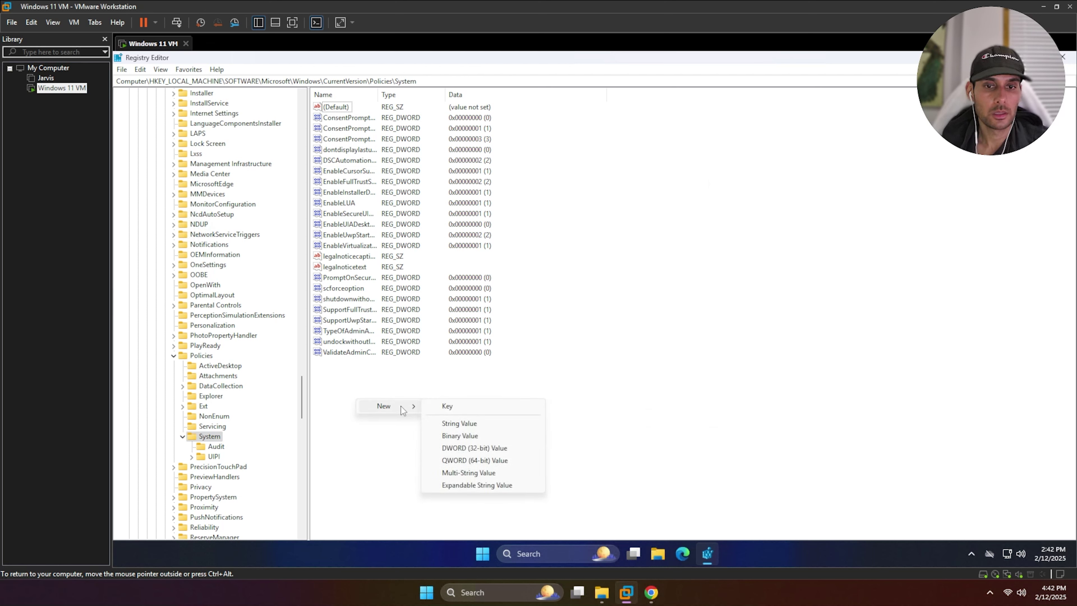
click(464, 448)
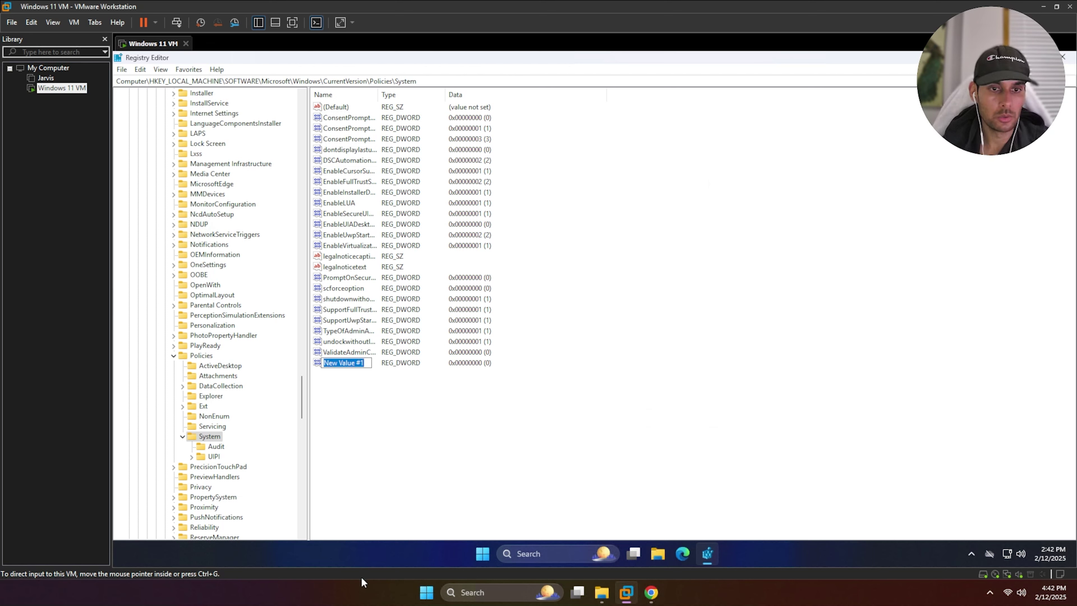
click(365, 363)
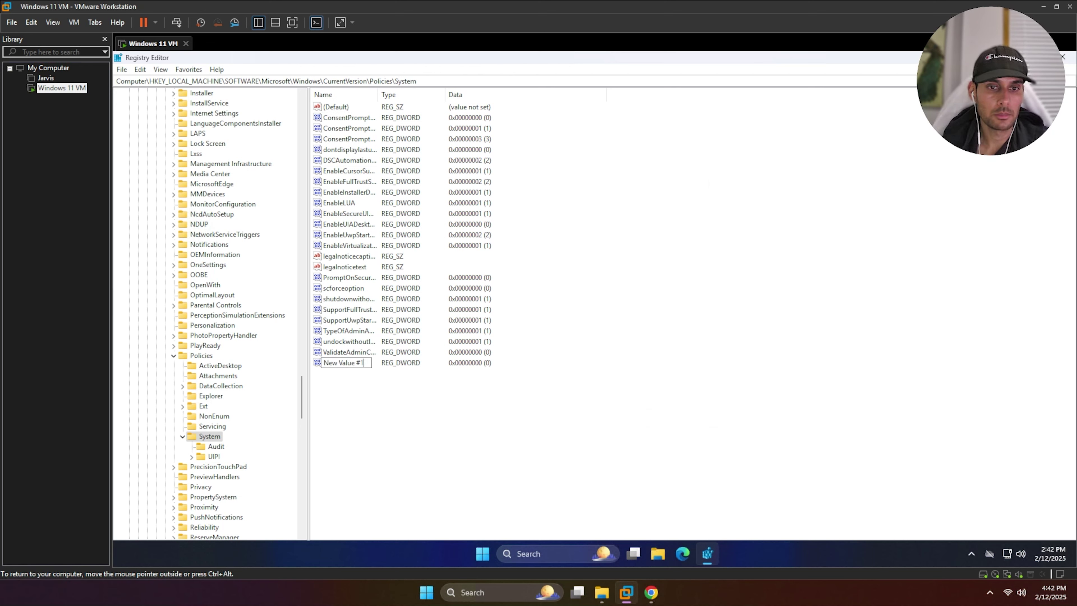
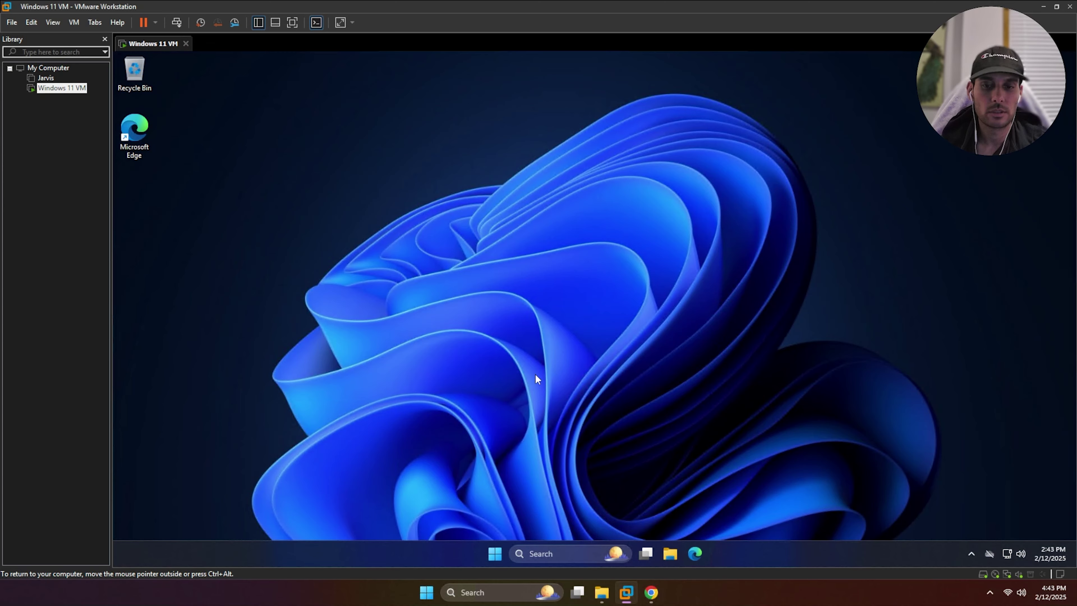
Restart the Windows 11 VM from the Start menu's power options
click(495, 553)
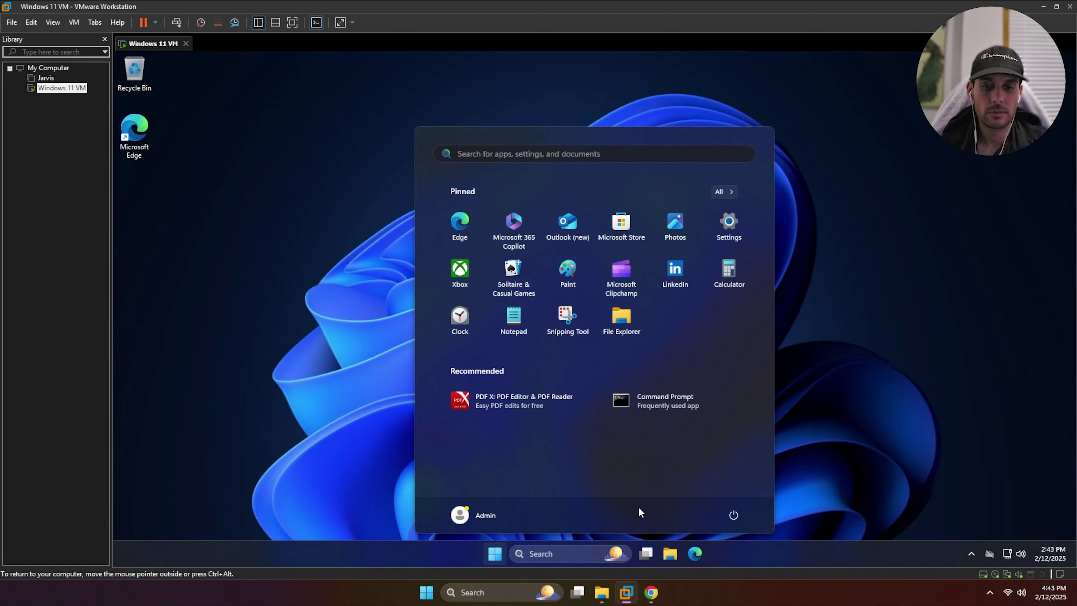
click(734, 514)
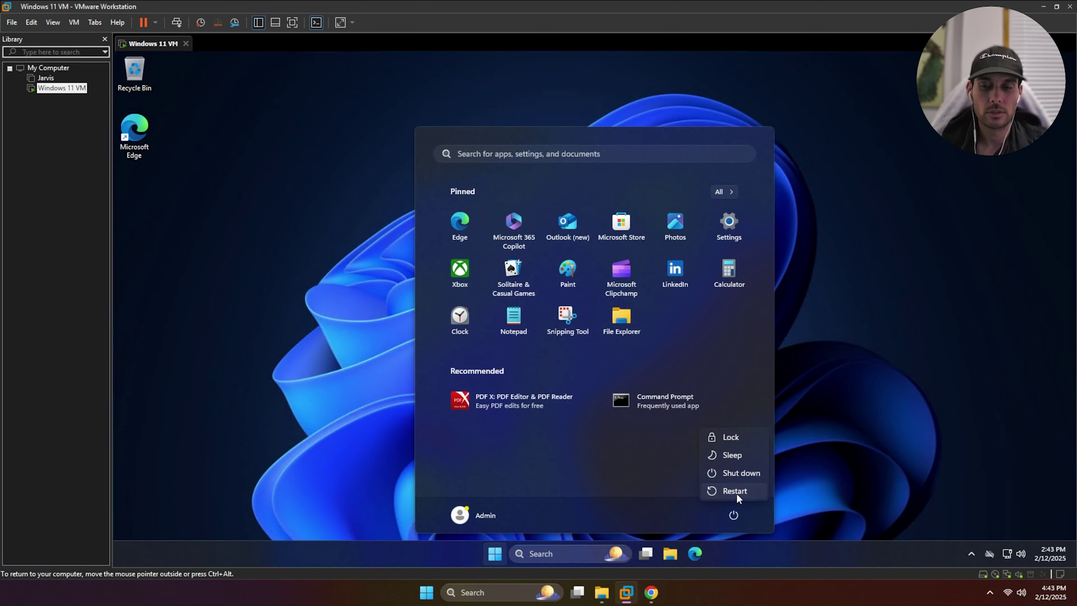
key(Escape)
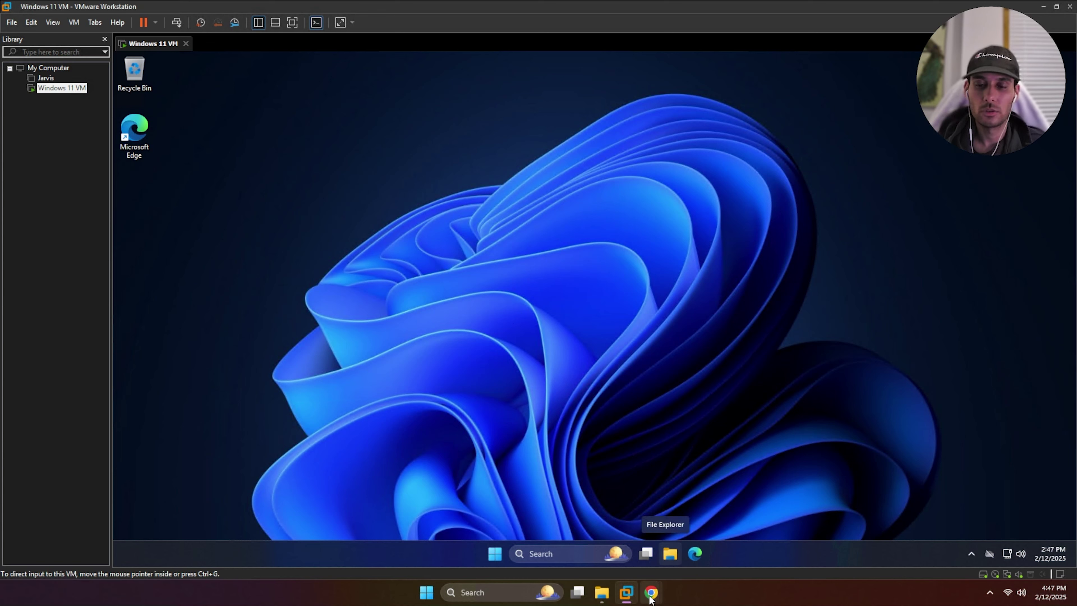
In the Nessus web console, create a Basic Network Scan and name it 'Basic scan'
mouse_move(650, 596)
click(687, 544)
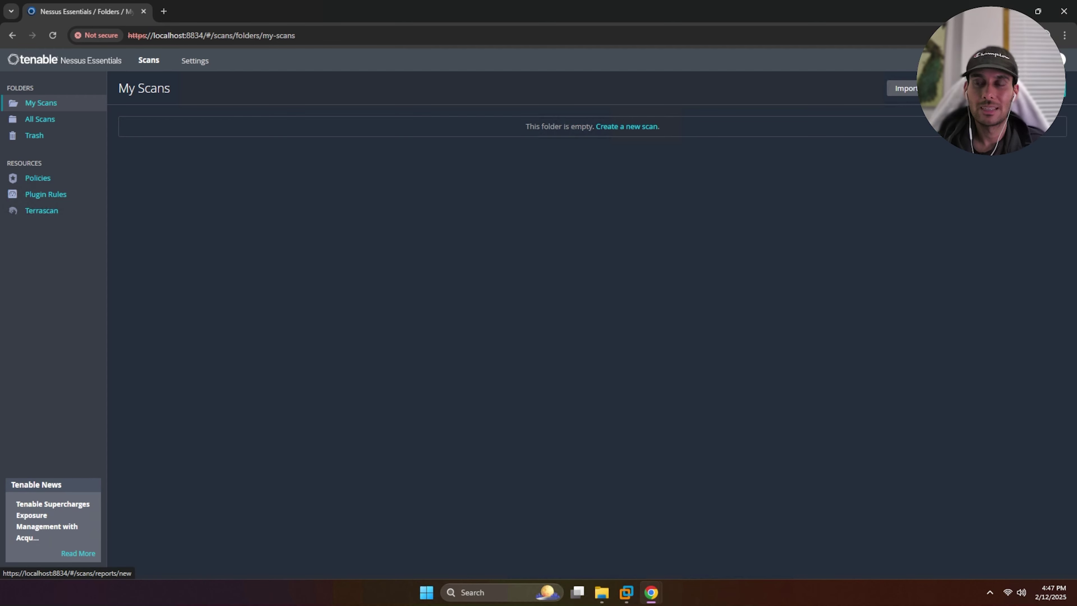
click(1037, 88)
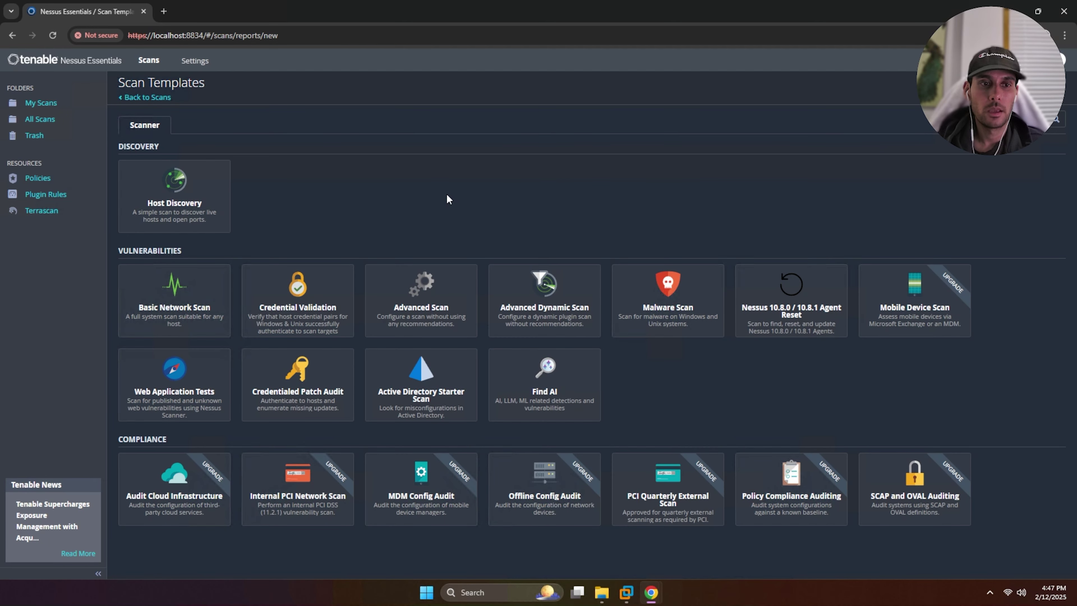
click(174, 294)
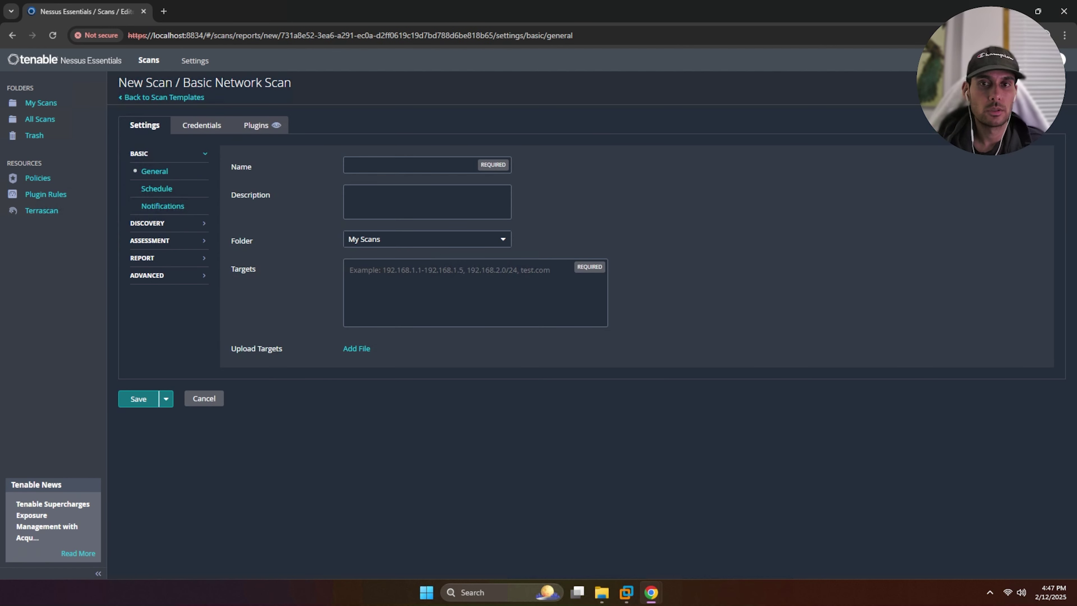
click(409, 165)
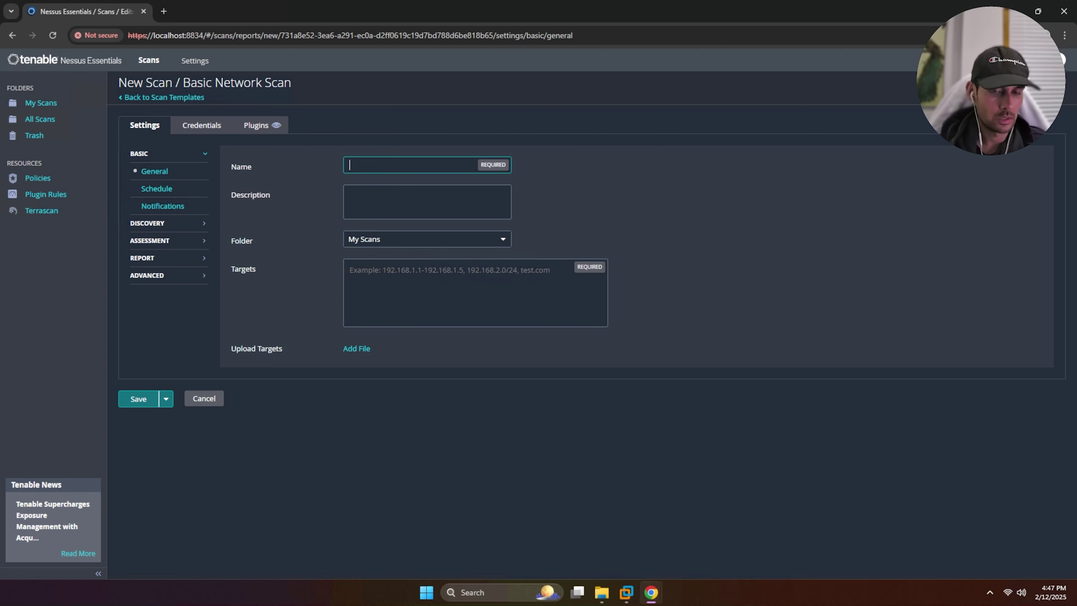
text(Basic)
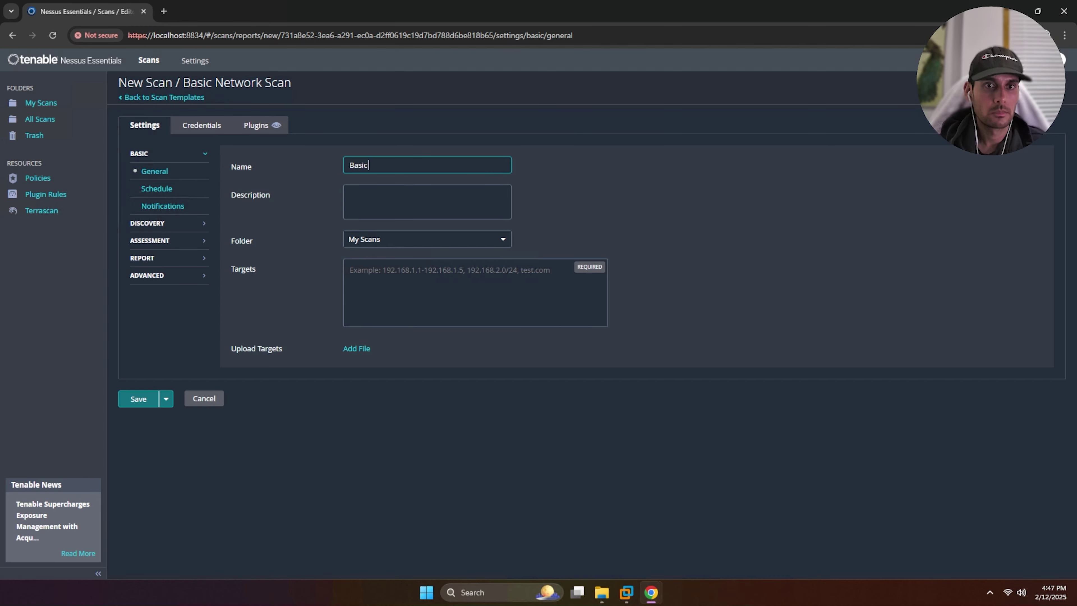
text( scan)
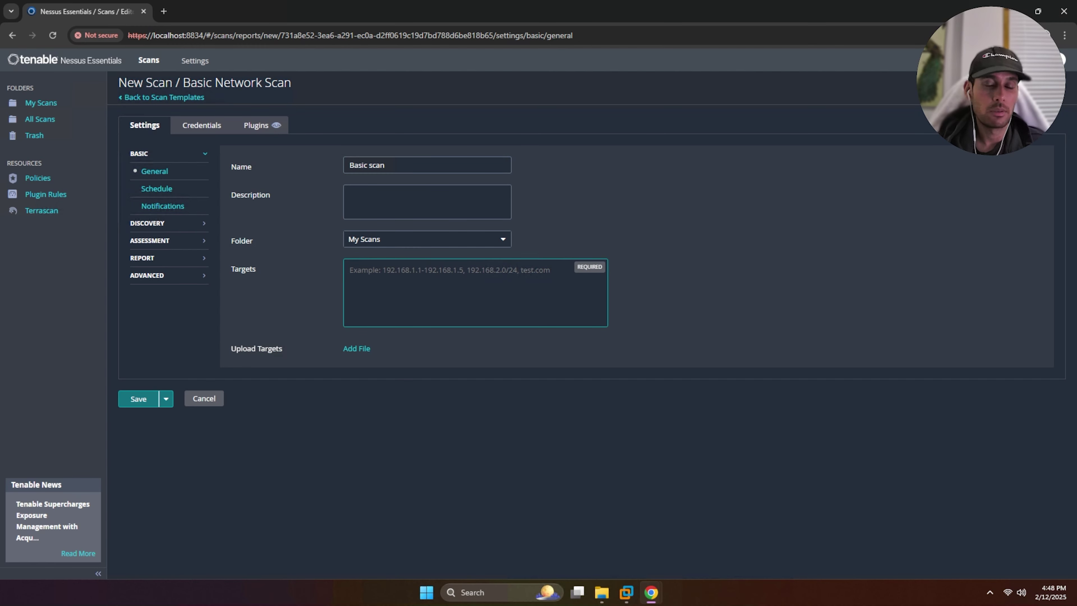
Run ipconfig in the VM's Command Prompt and copy the IPv4 address 172.18.182.234
click(627, 593)
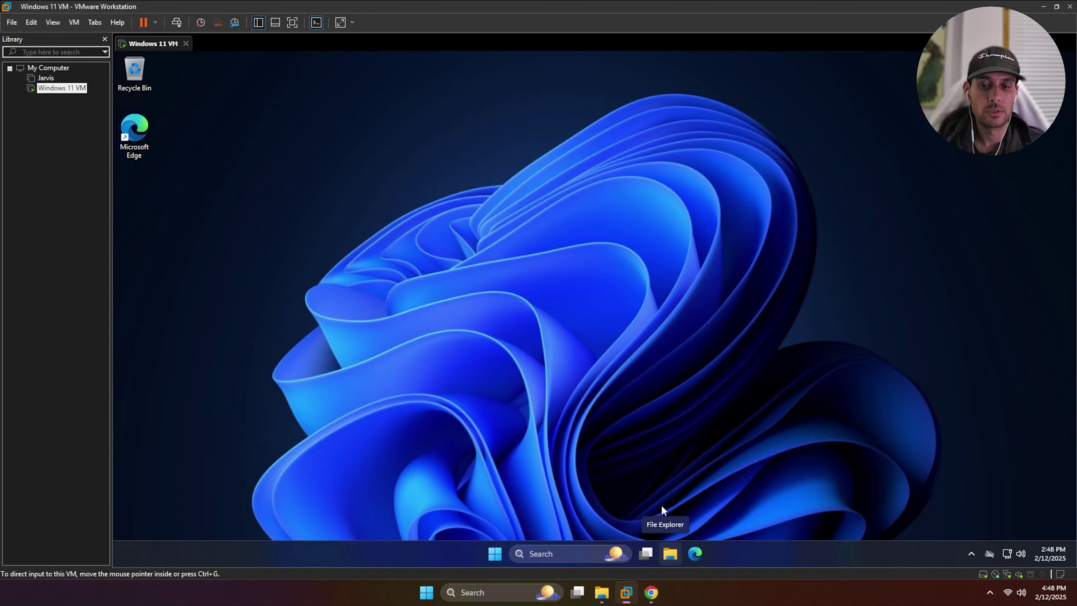
click(585, 551)
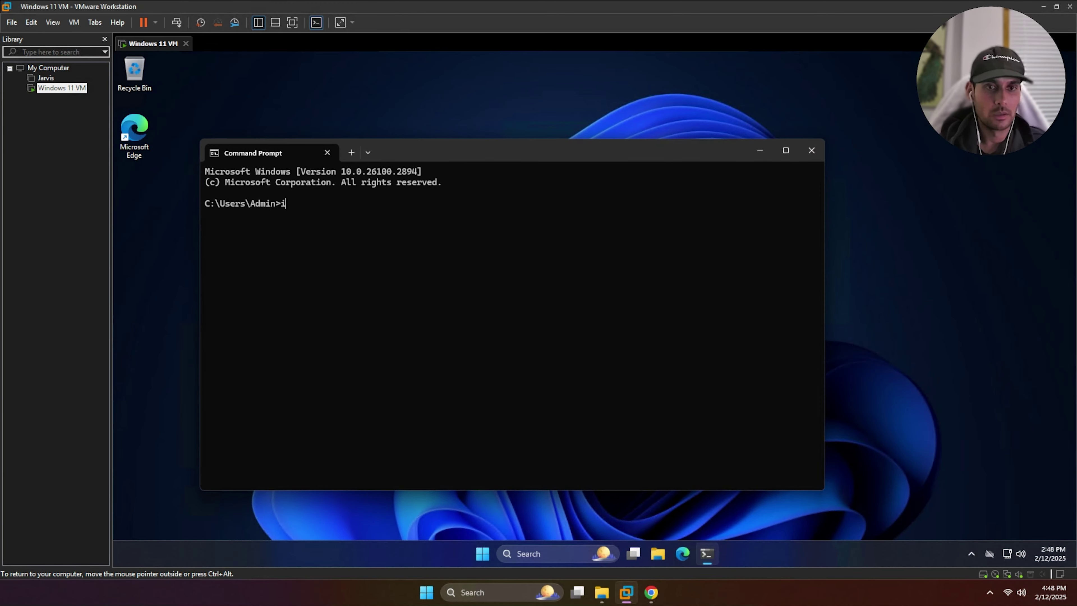
key(Return)
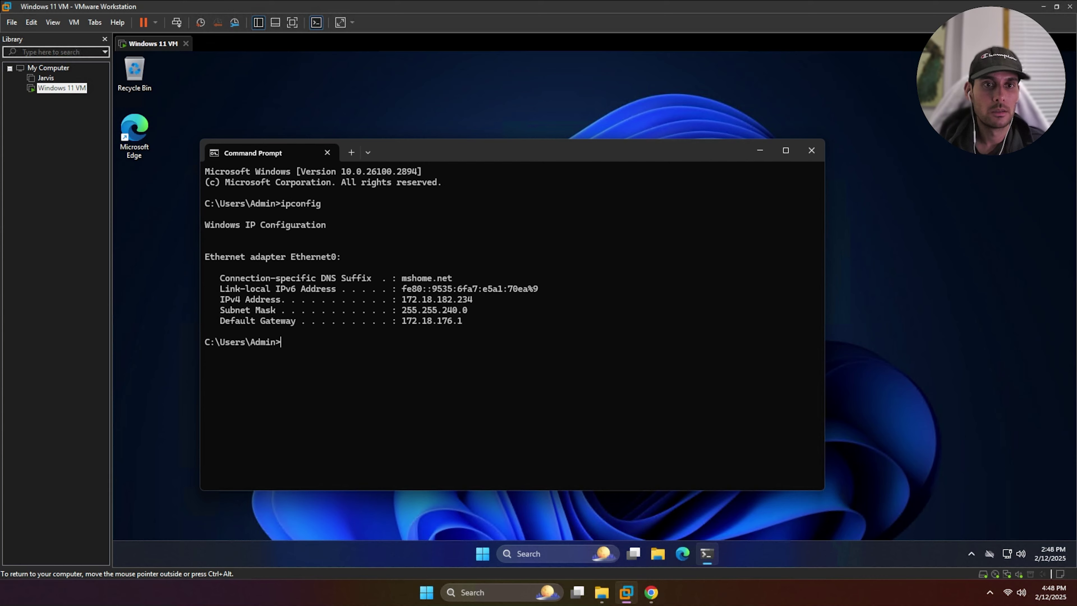
drag(477, 299, 402, 299)
key(ctrl+c)
Paste 172.18.182.234 into the Nessus scan form as the target
click(656, 593)
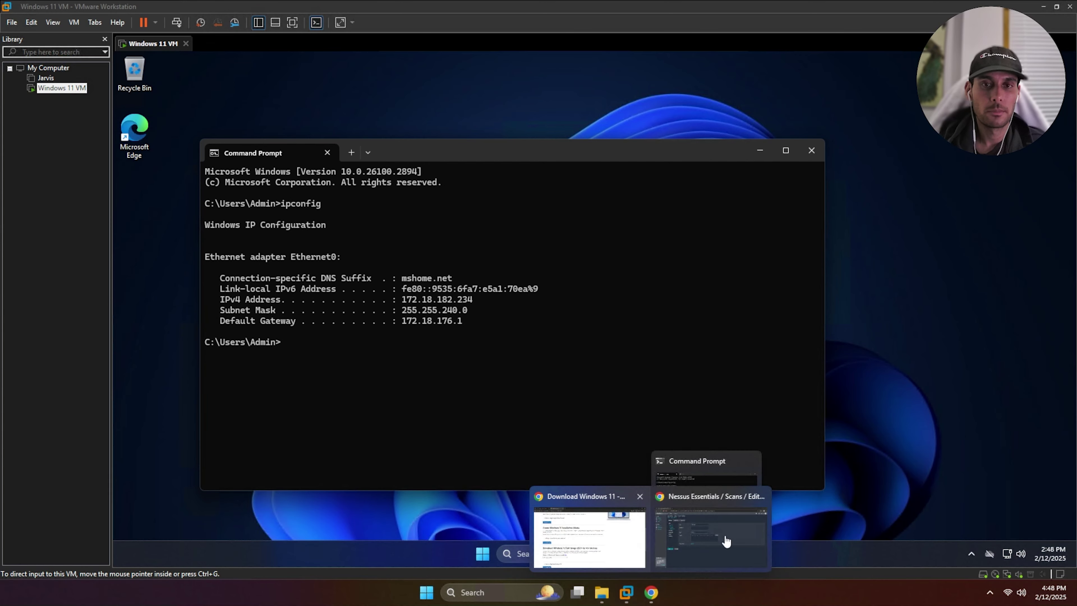
click(726, 539)
key(ctrl+v)
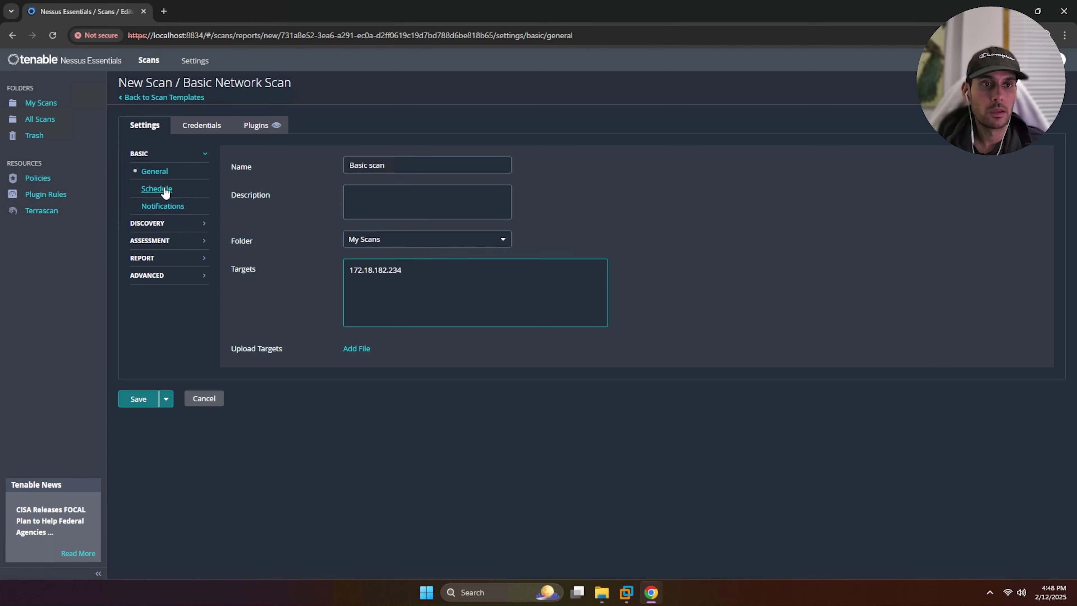
Review the Discovery settings, then save Basic scan targeting 172.18.182.234
click(172, 225)
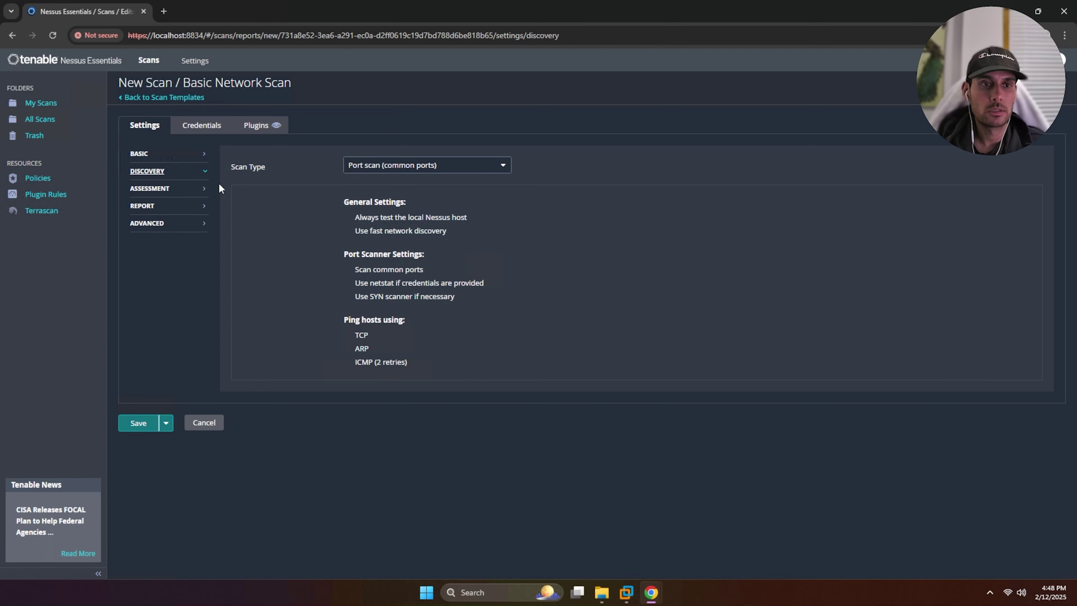
click(179, 154)
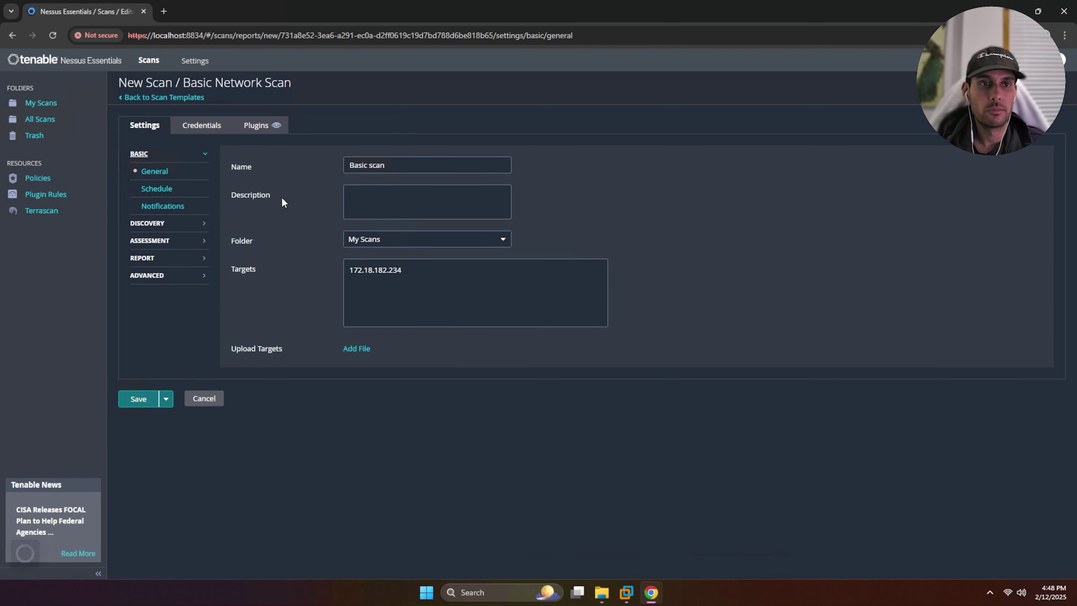
click(144, 398)
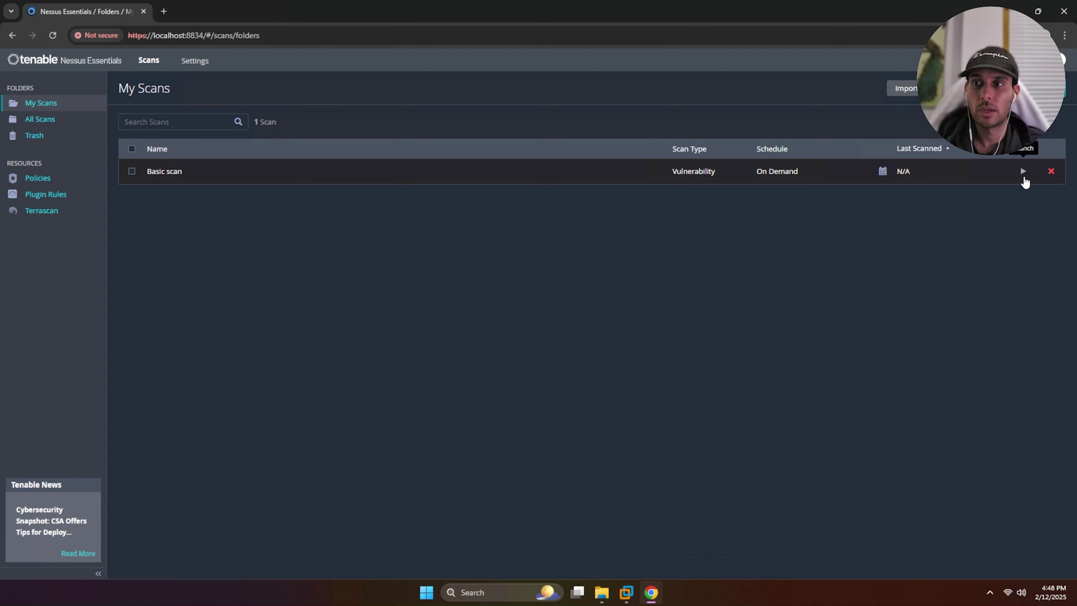
Launch Basic scan and review its 16 Info-severity vulnerability findings
click(1024, 175)
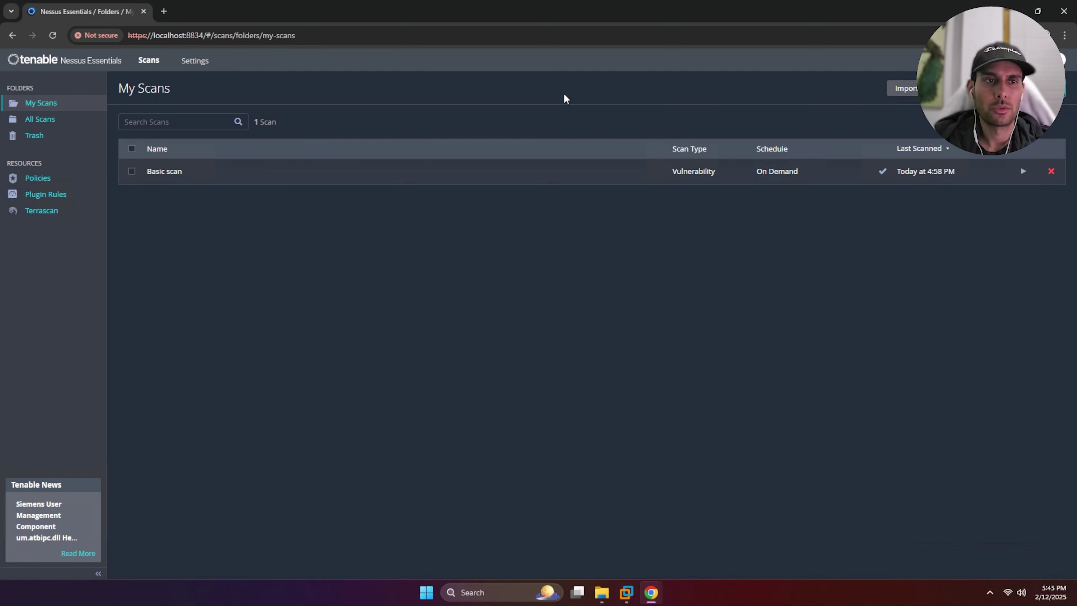
click(163, 172)
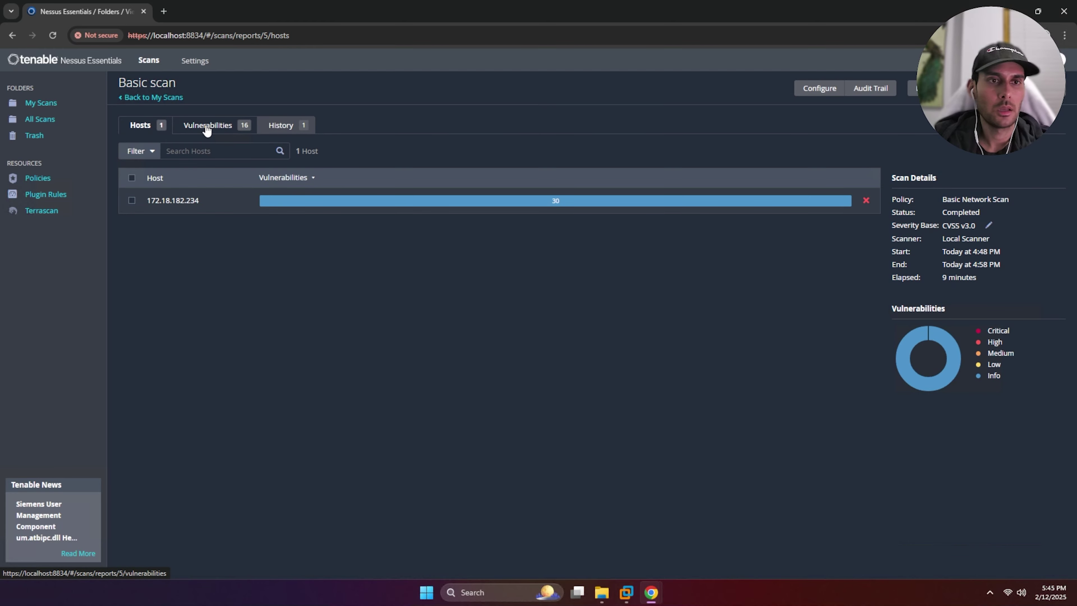
click(206, 126)
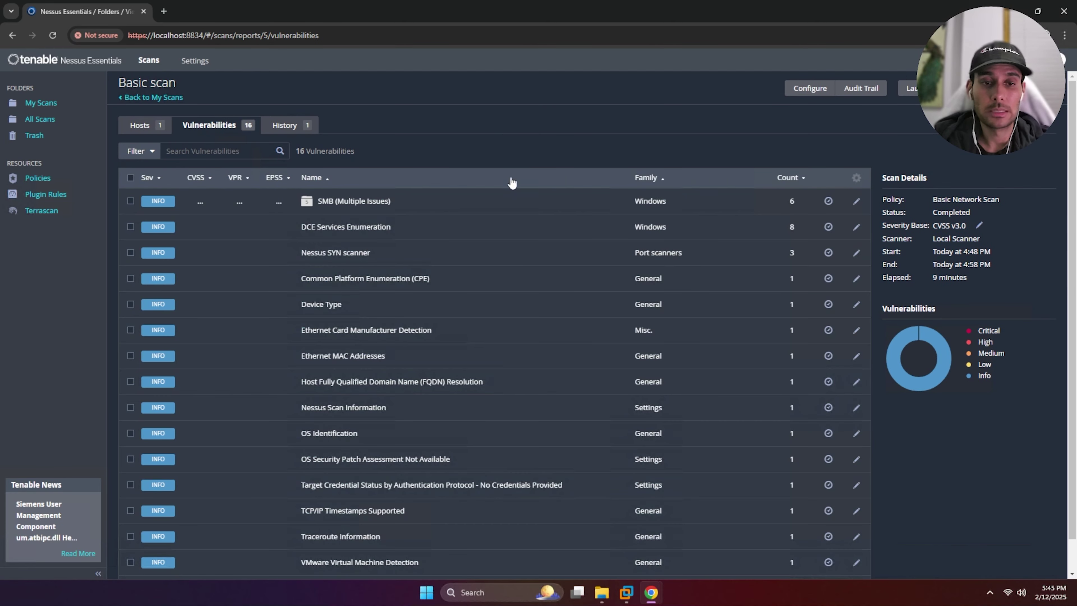
scroll(509, 180, down, 1)
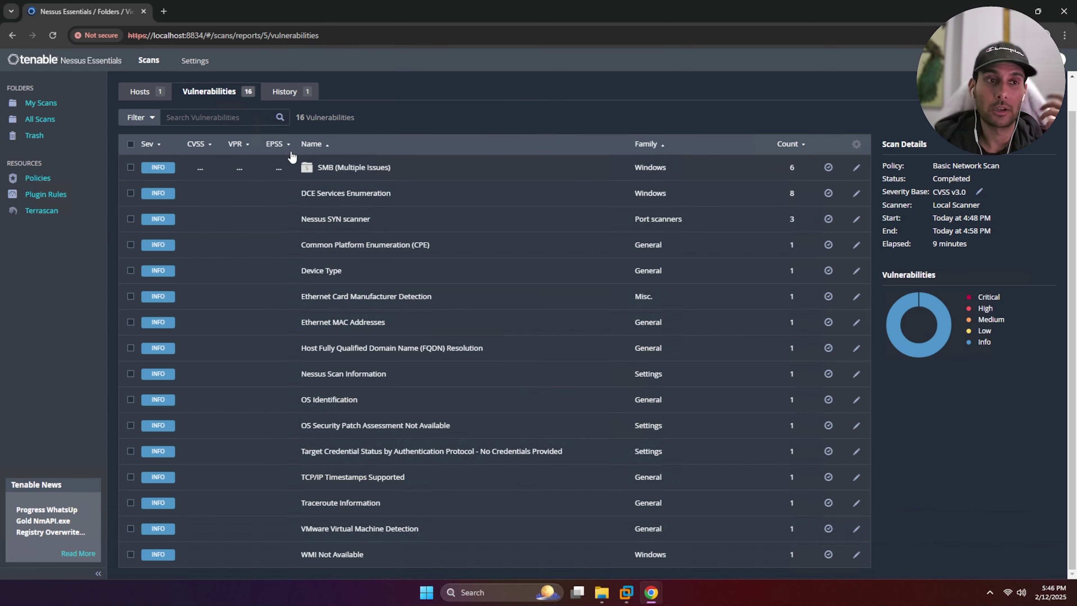
Return to My Scans, then view the MSN Messenger 7.5, FileZilla 2.2.14b and LimeWire 2.04 download pages in the VM
click(41, 104)
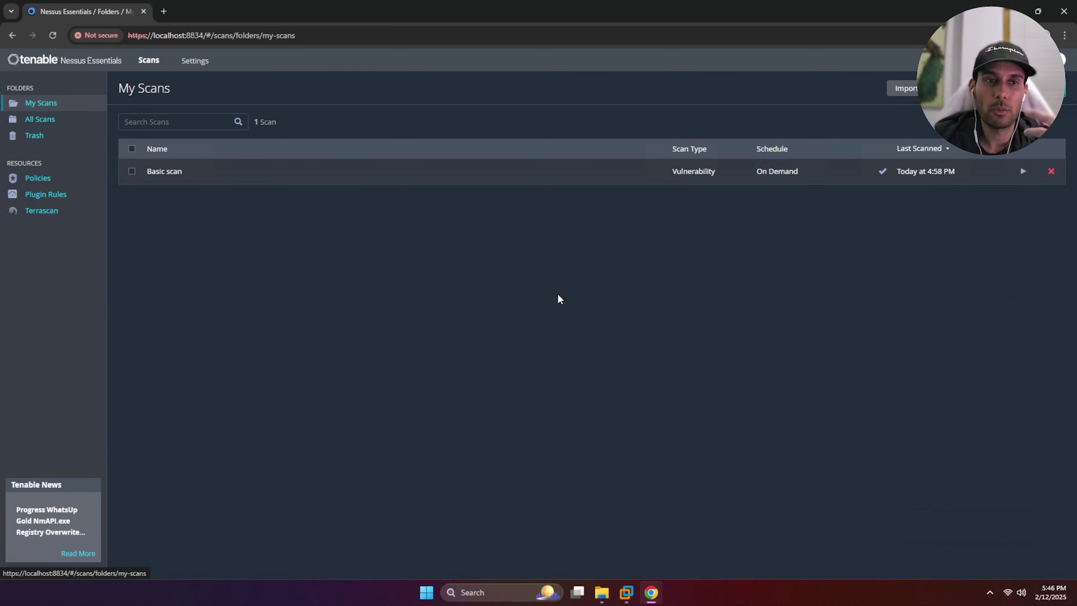
click(627, 591)
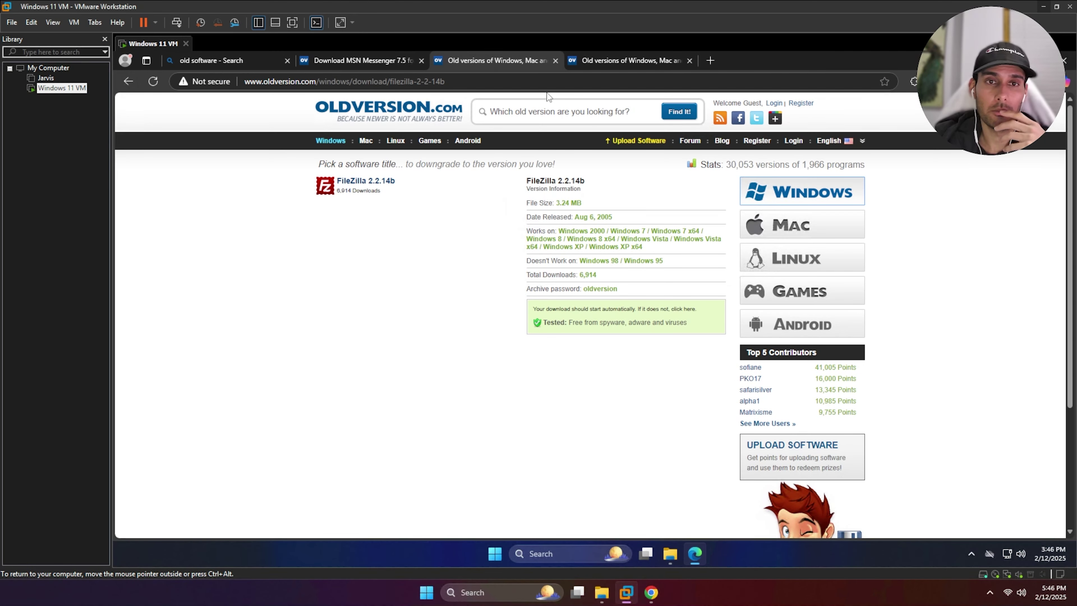
click(326, 61)
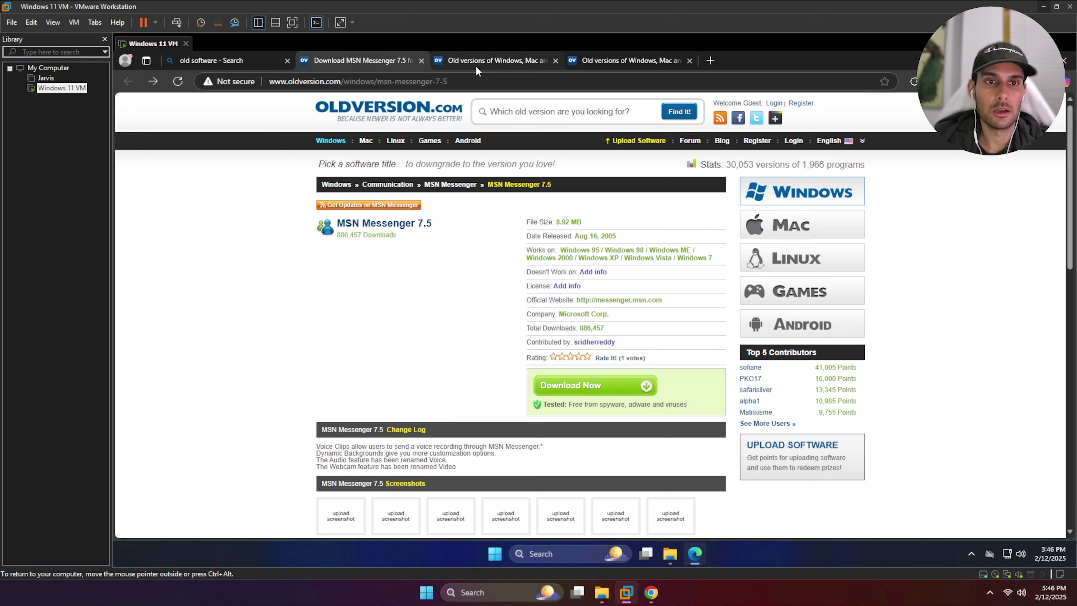
click(487, 62)
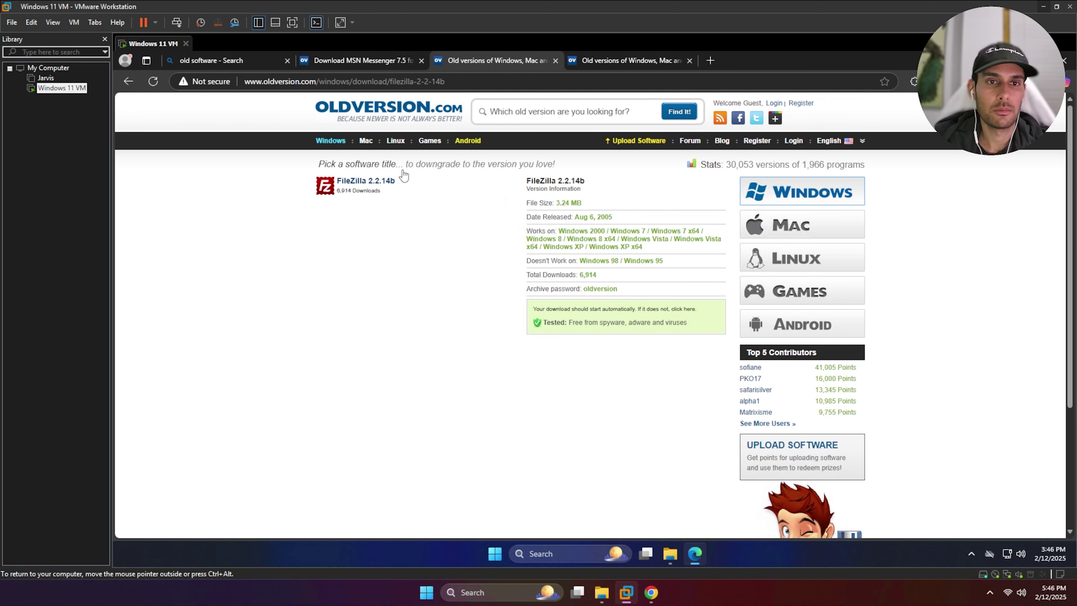
click(585, 60)
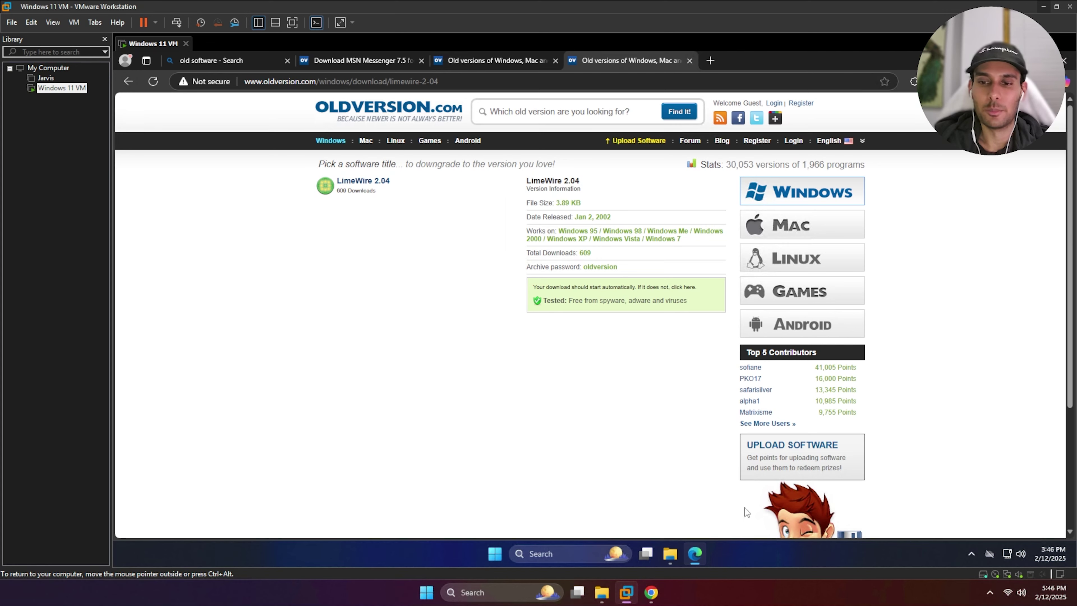
Check the LimeWire page's web address and open the Downloads folder with the installers
drag(268, 81, 316, 81)
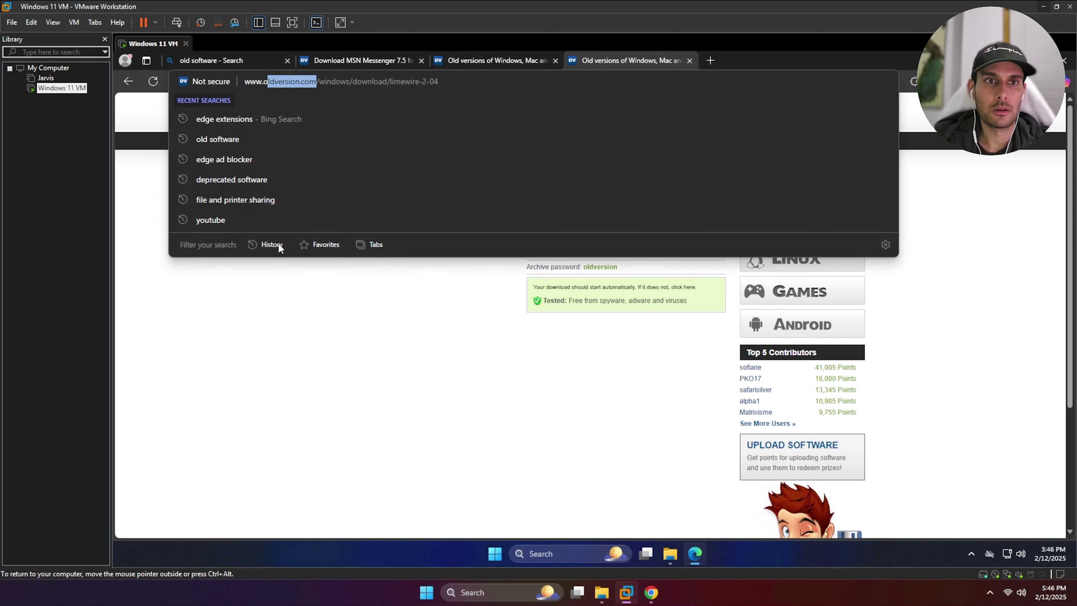
click(309, 389)
click(670, 553)
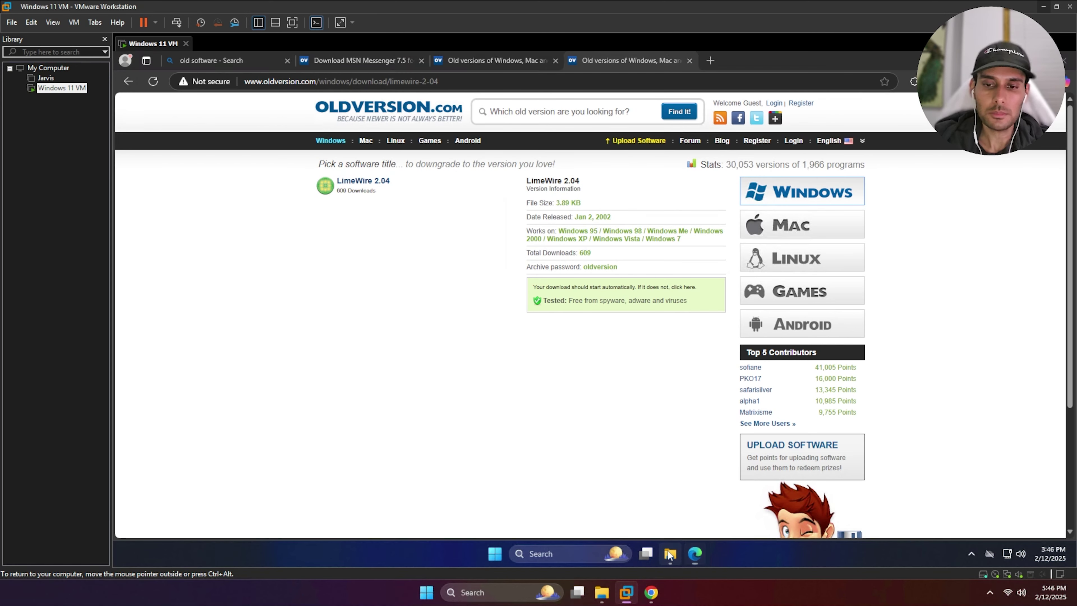
Install FileZilla 2.2.14b with default settings, and dismiss the corrupted LimeWire installer error
double_click(529, 260)
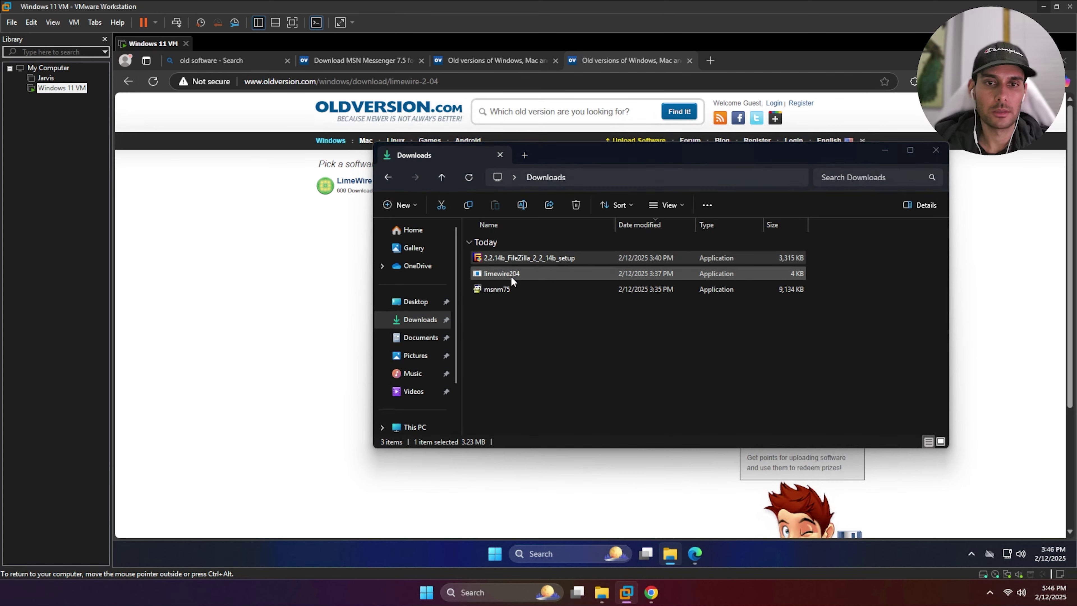
click(598, 326)
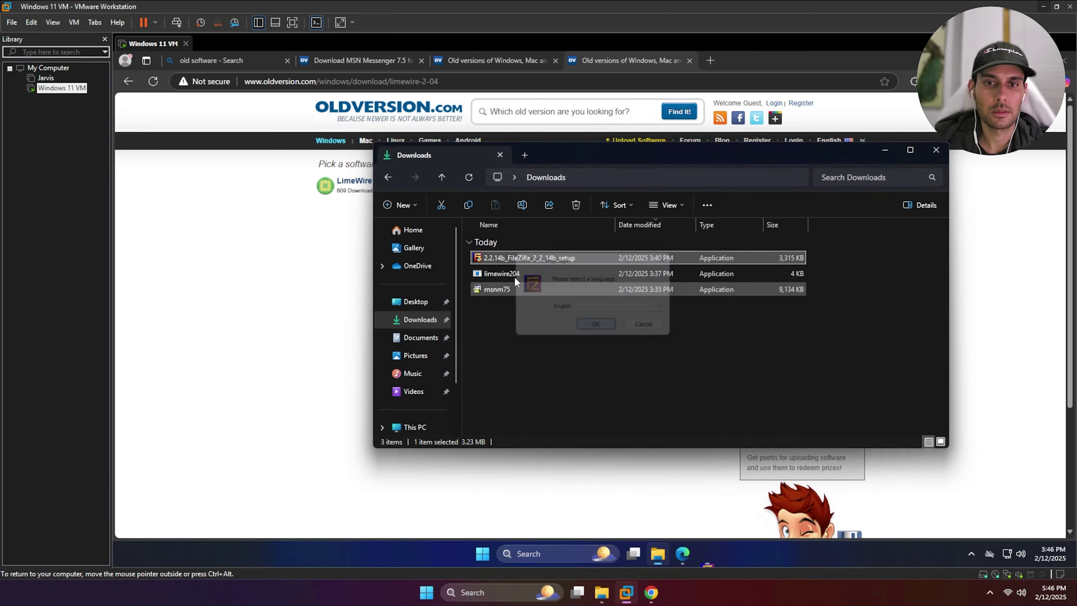
click(651, 391)
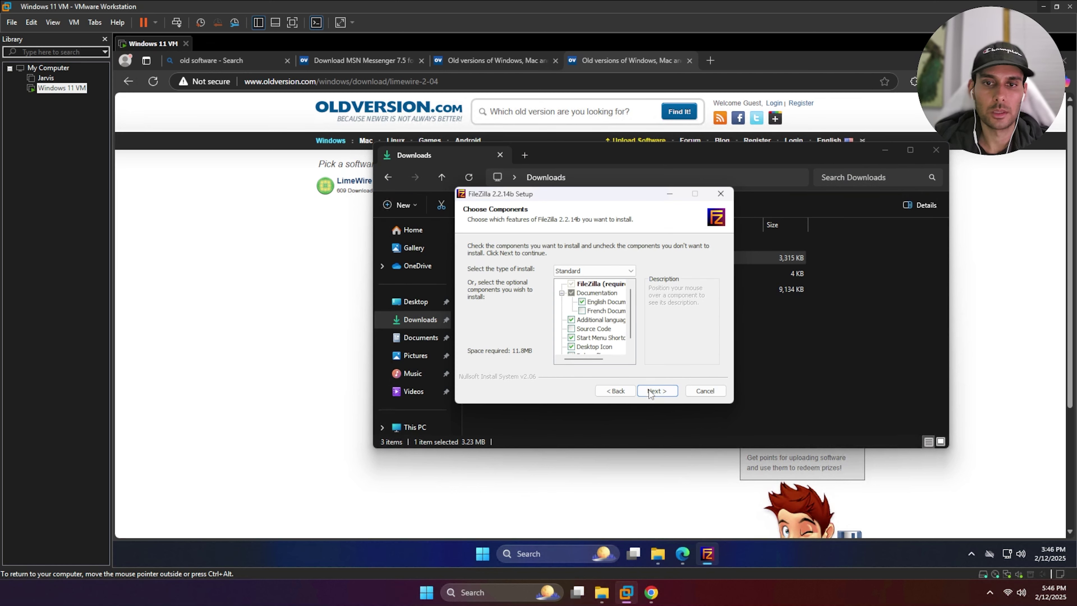
click(663, 389)
click(663, 390)
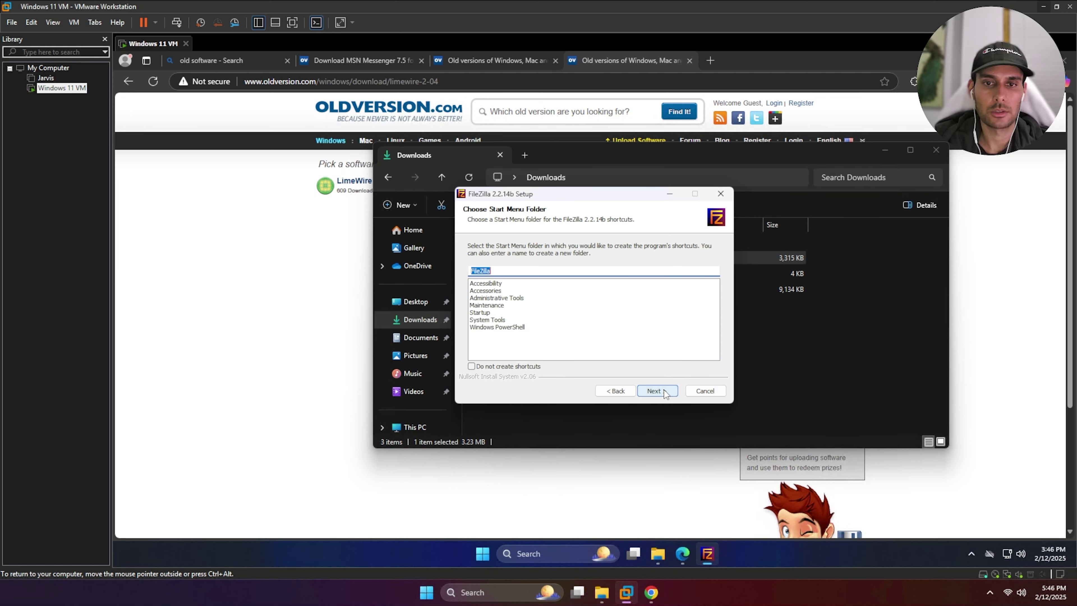
click(664, 390)
click(656, 391)
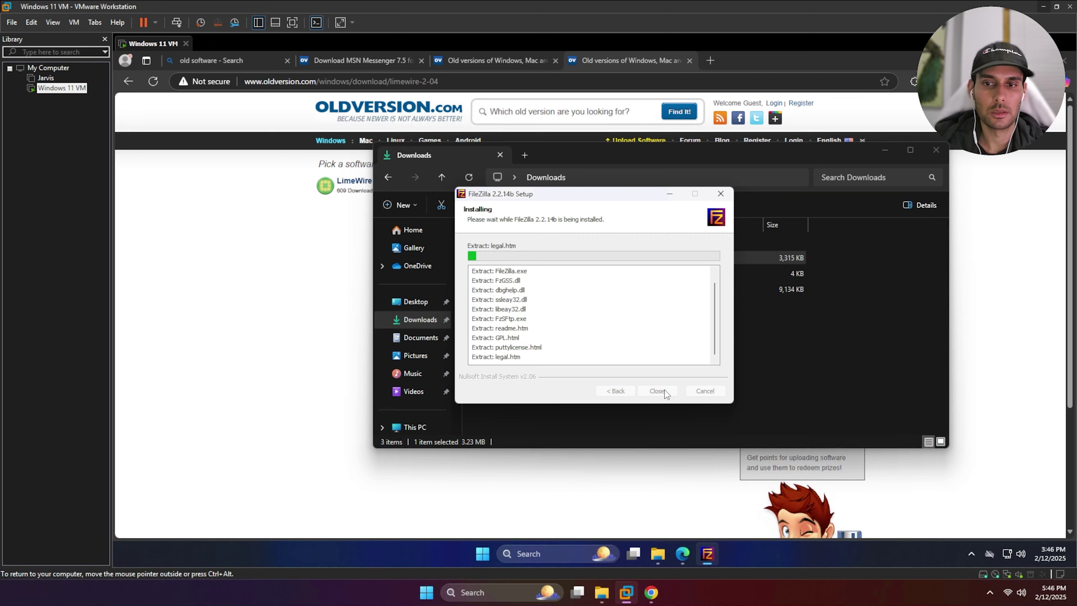
double_click(510, 274)
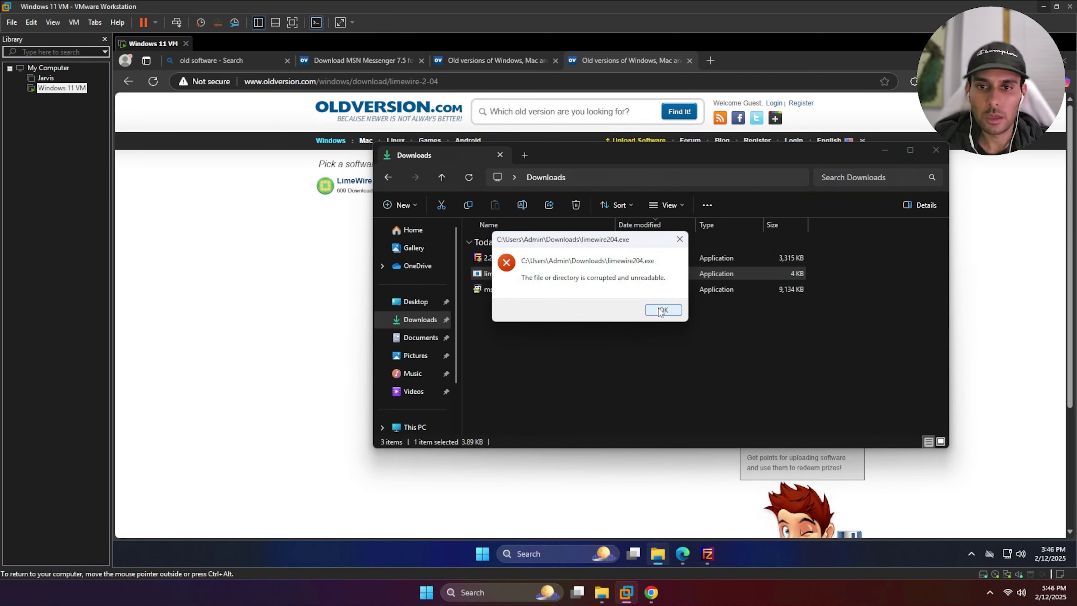
click(662, 310)
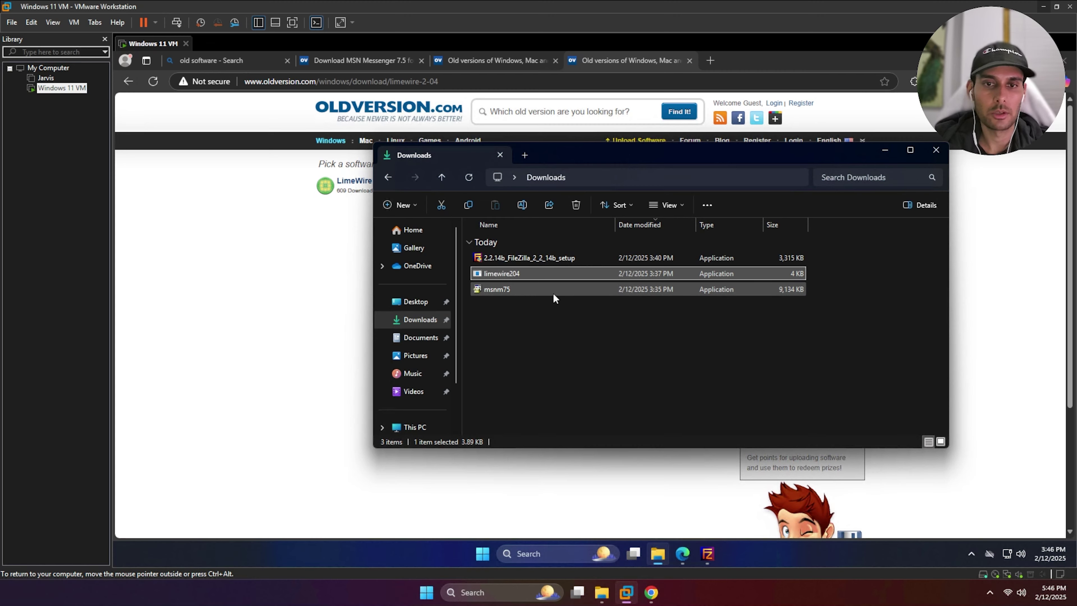
Install MSN Messenger 7.5, accepting its terms of use and default features
double_click(555, 293)
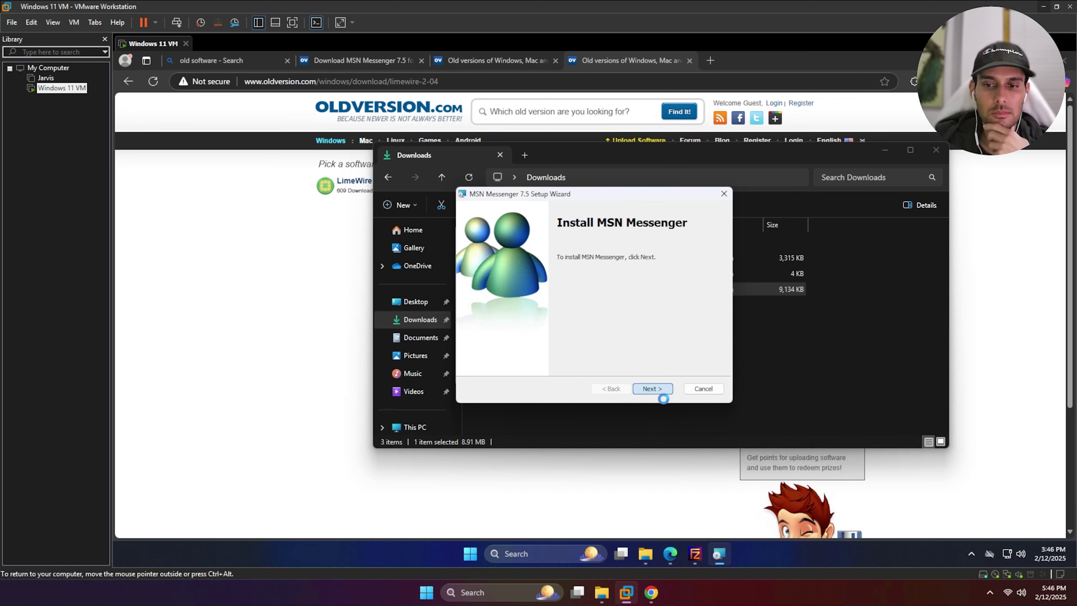
click(658, 391)
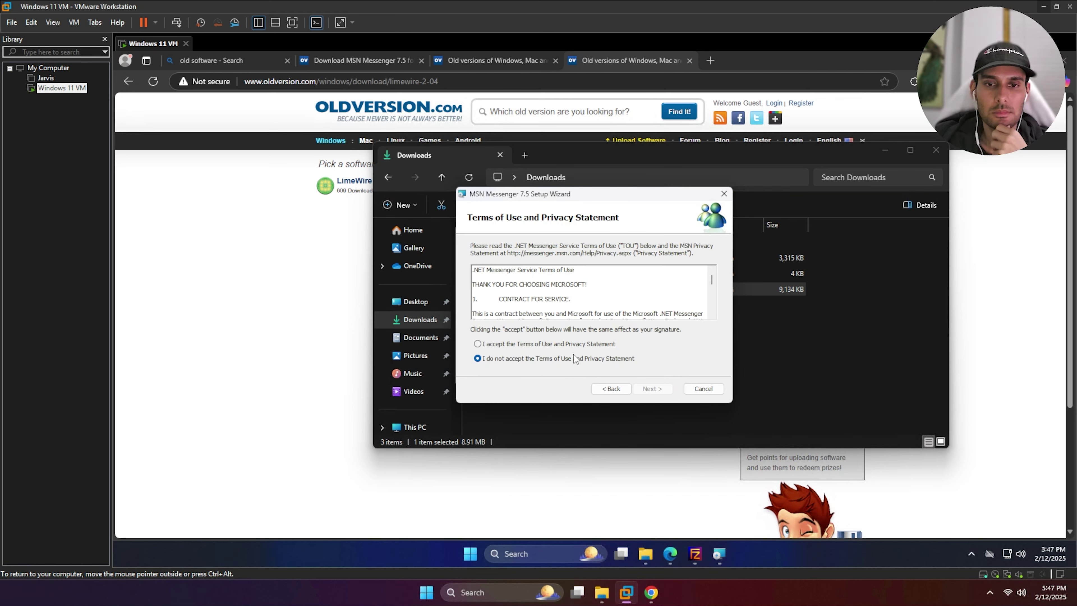
click(595, 344)
click(653, 389)
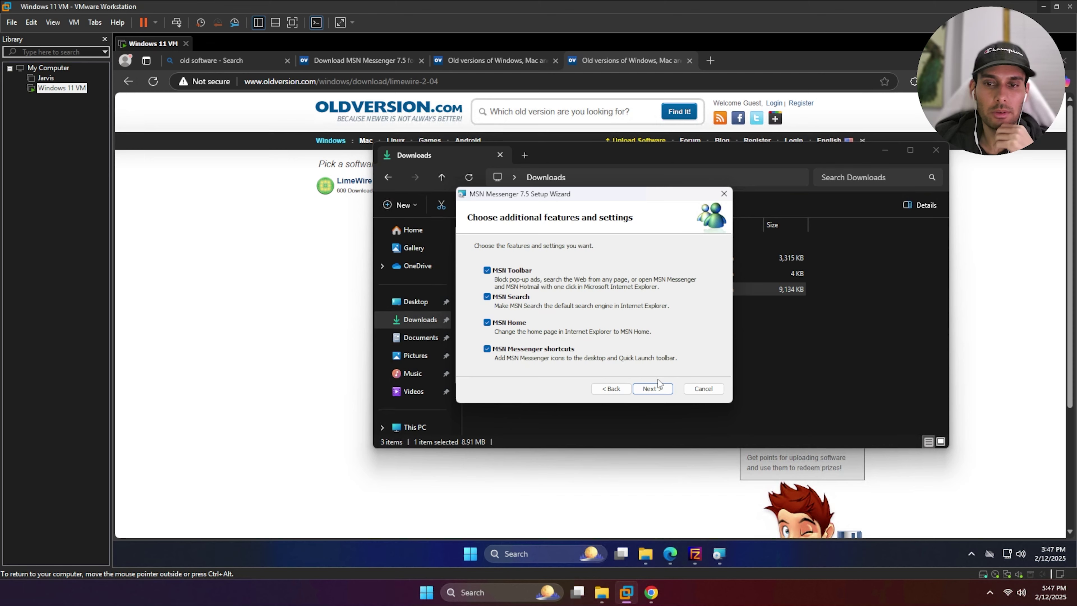
click(652, 389)
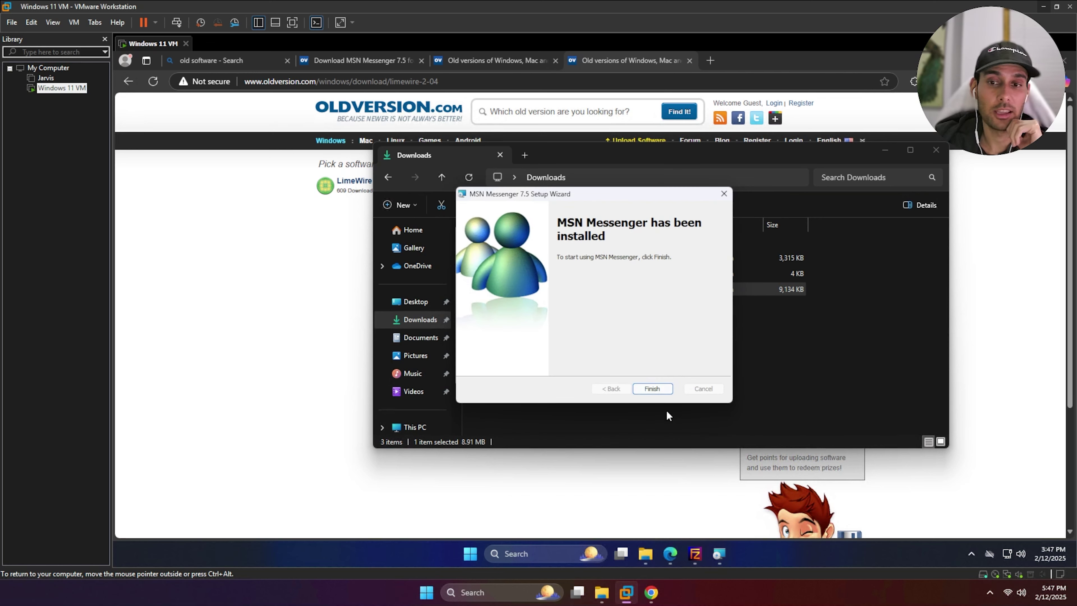
click(653, 389)
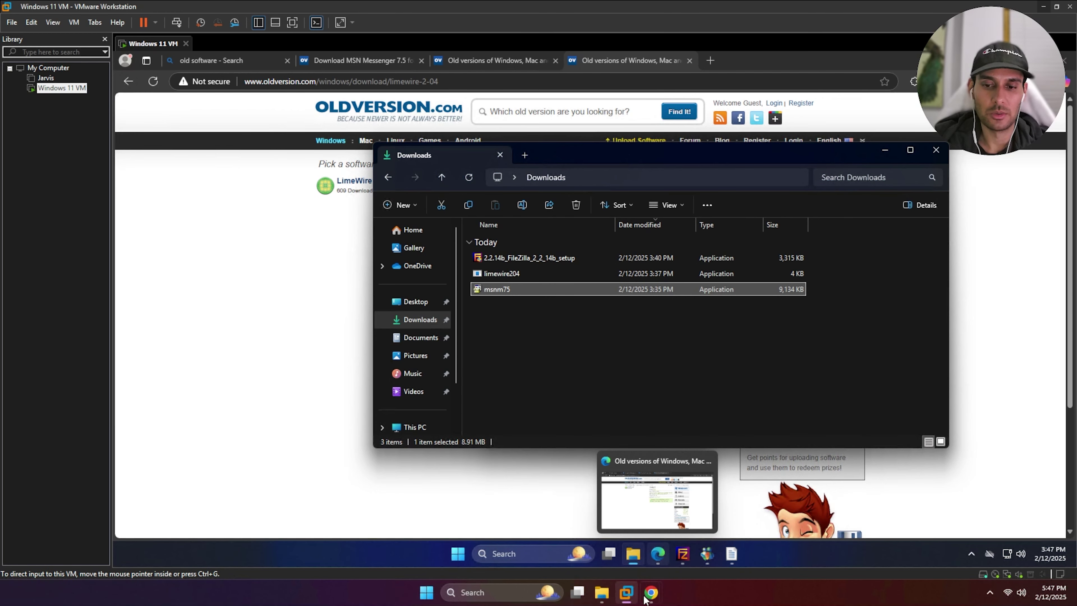
Review Basic scan's Windows credential (user admin, password authentication) and save the configuration
mouse_move(649, 598)
click(706, 563)
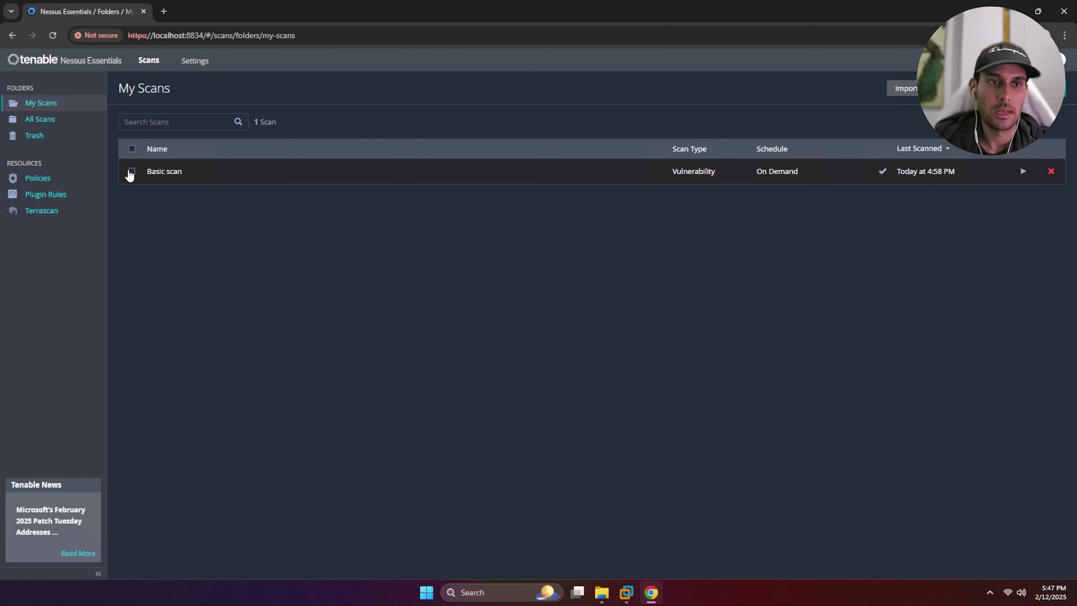
click(133, 148)
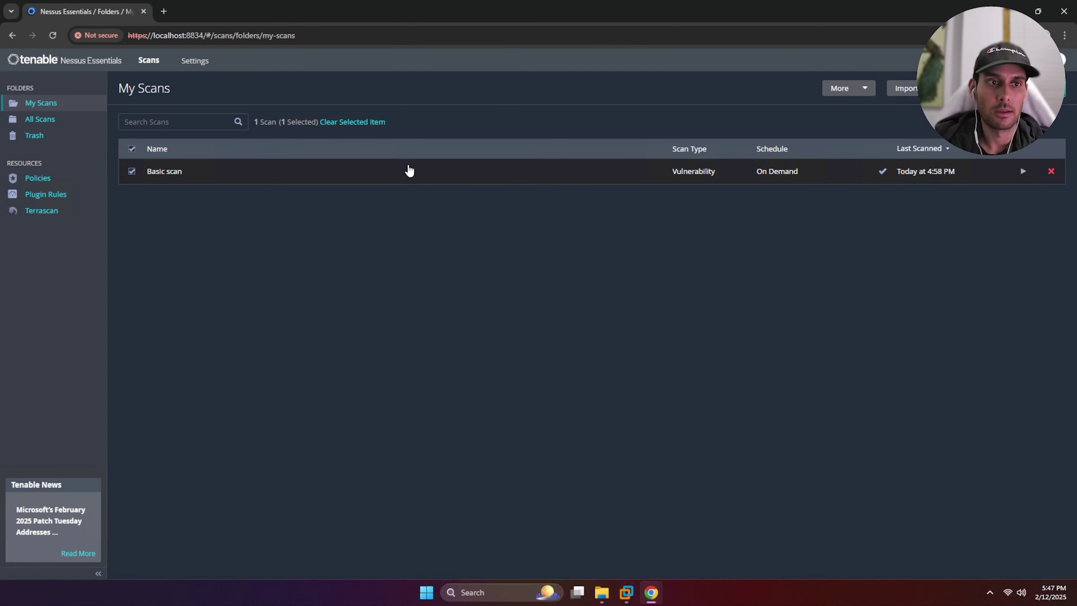
click(870, 94)
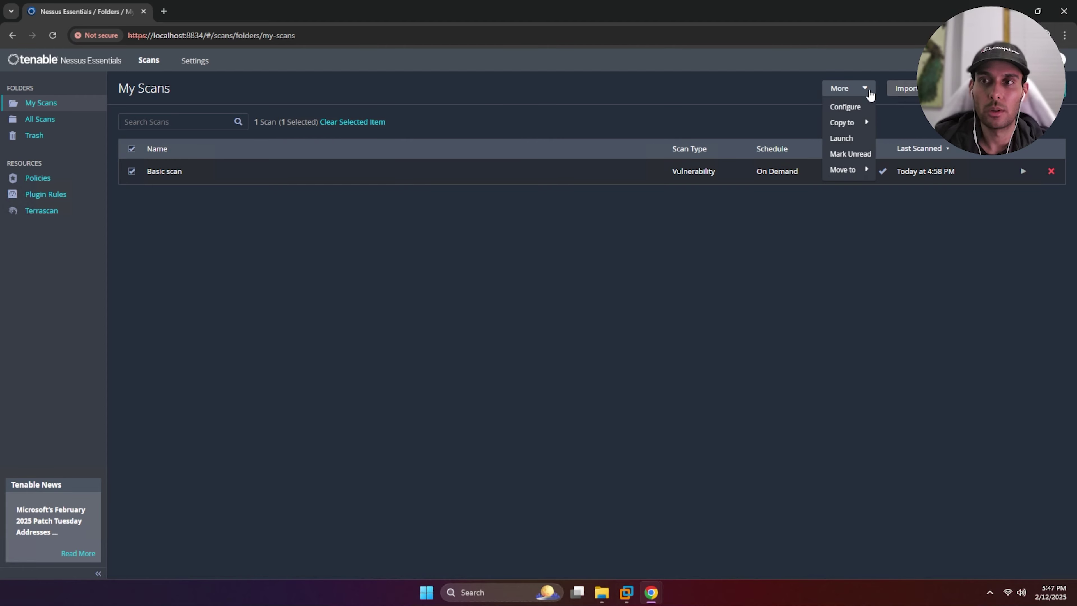
click(865, 111)
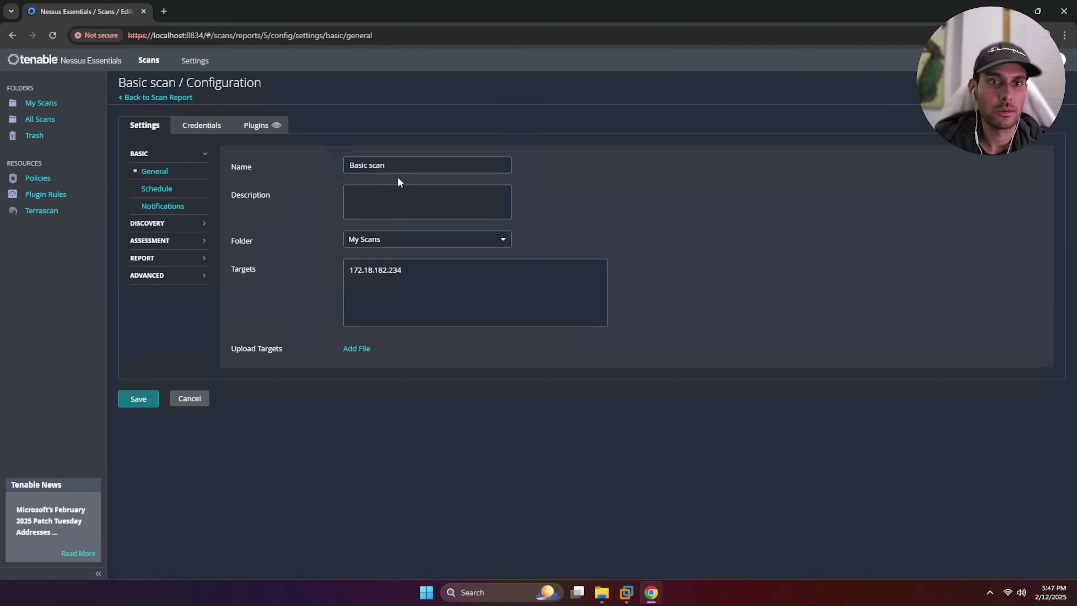
click(201, 125)
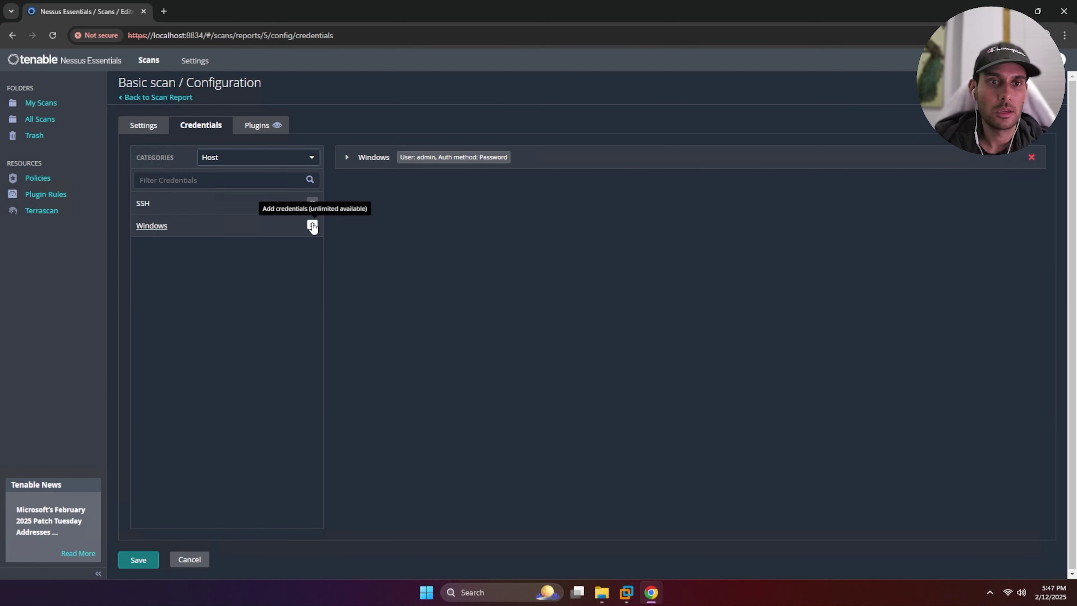
click(347, 158)
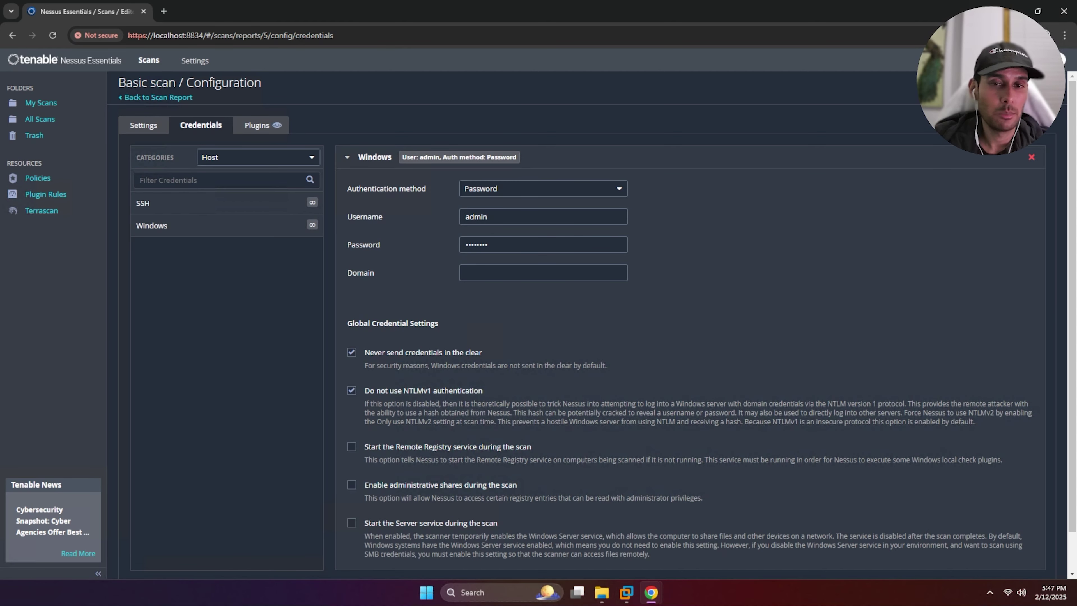
double_click(477, 217)
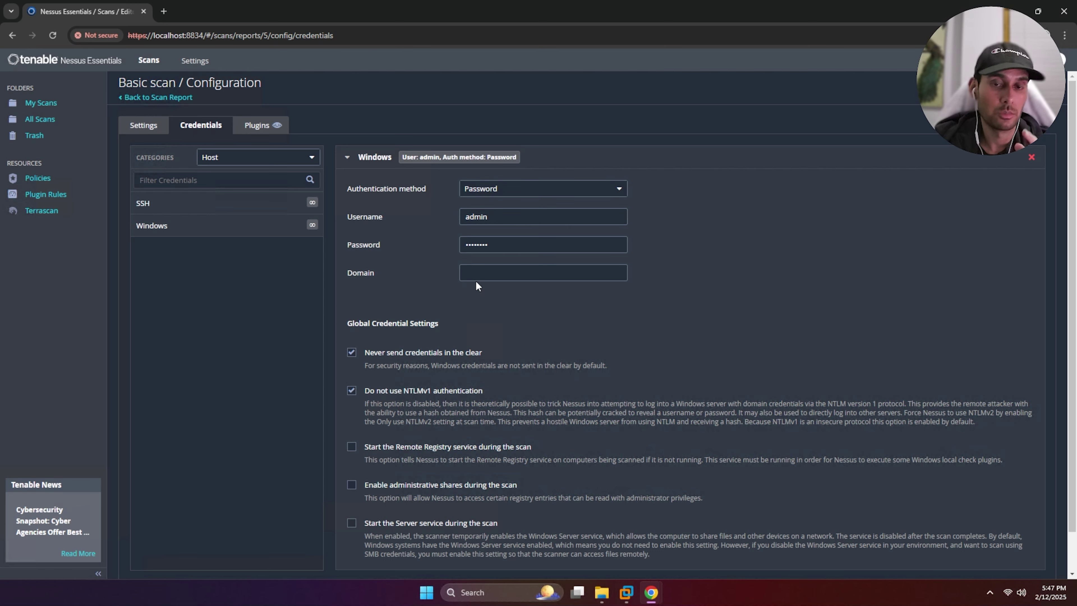
scroll(231, 445, down, 1)
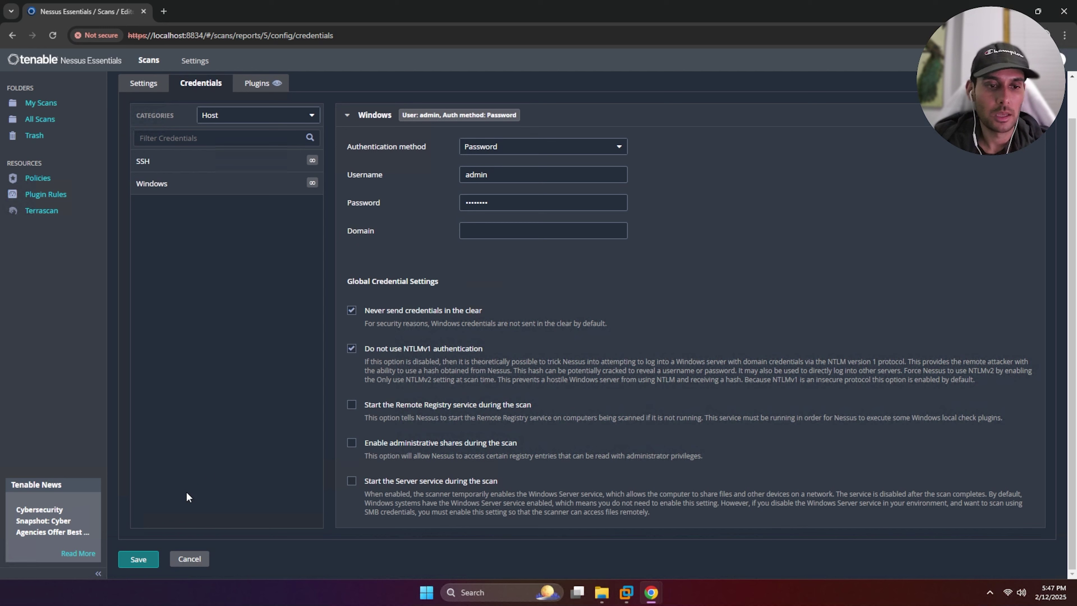
click(139, 560)
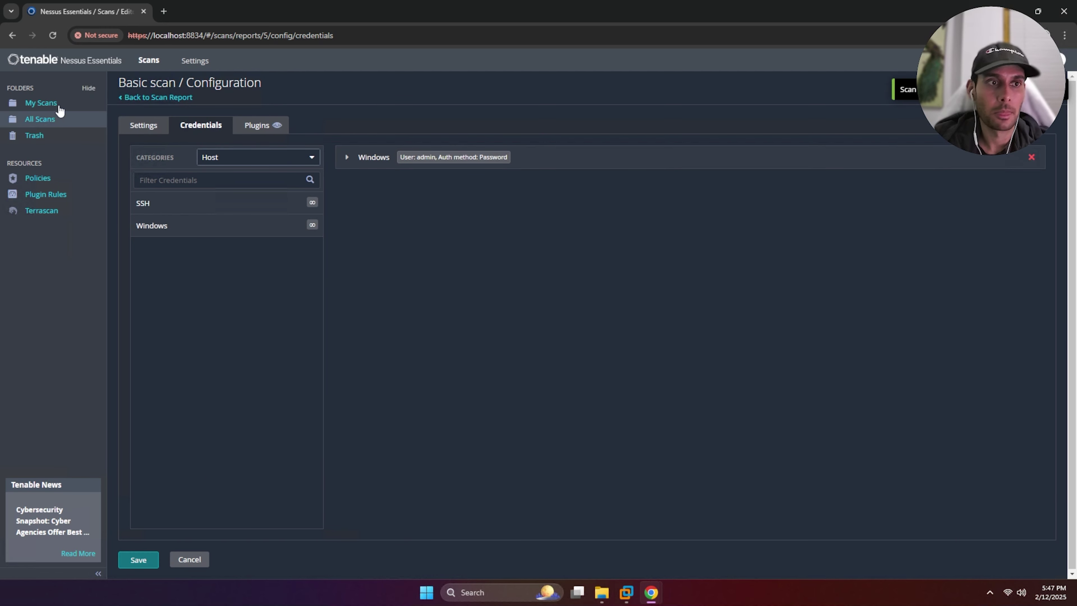
Relaunch Basic scan from My Scans with the Windows credential applied
click(47, 104)
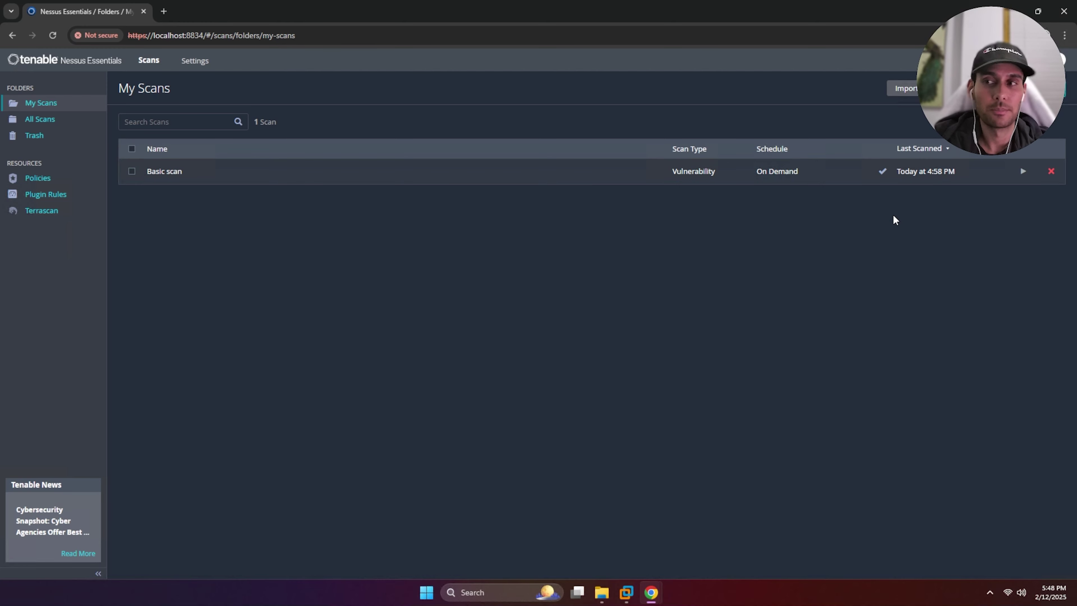
click(1019, 179)
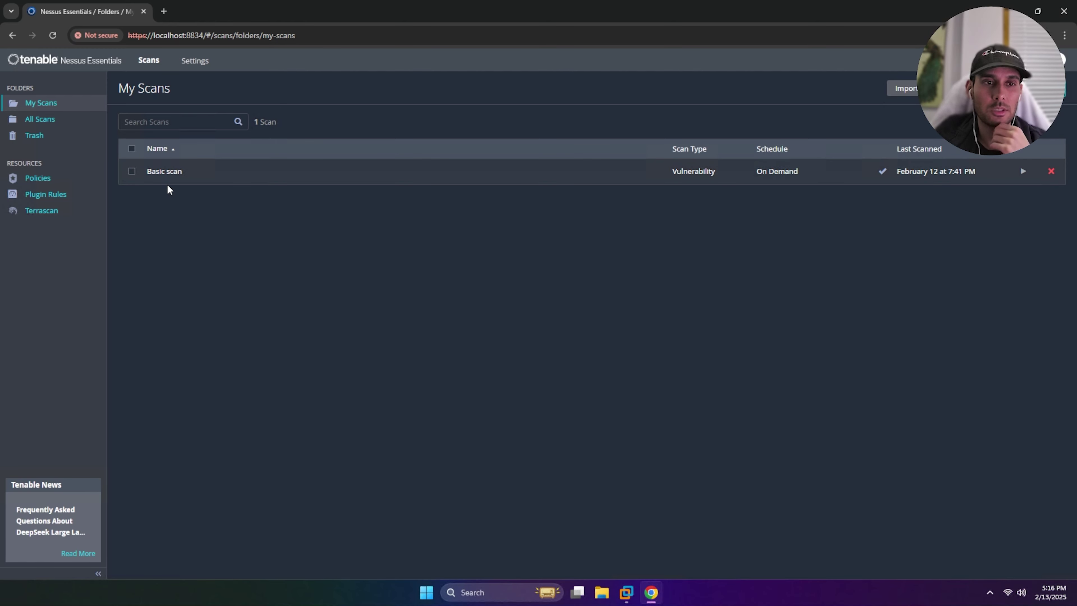
click(175, 172)
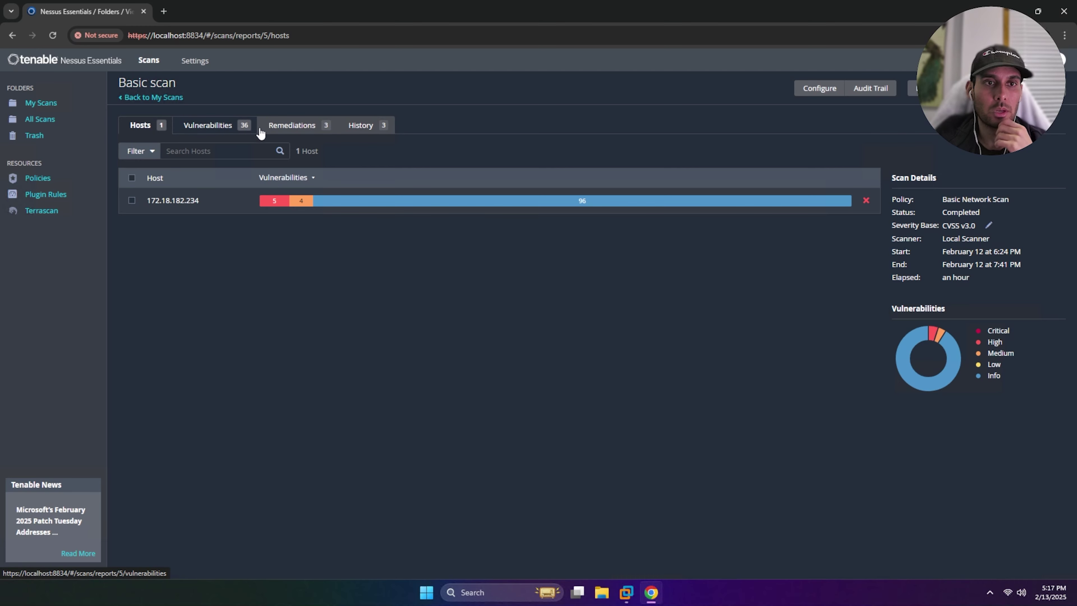
click(373, 135)
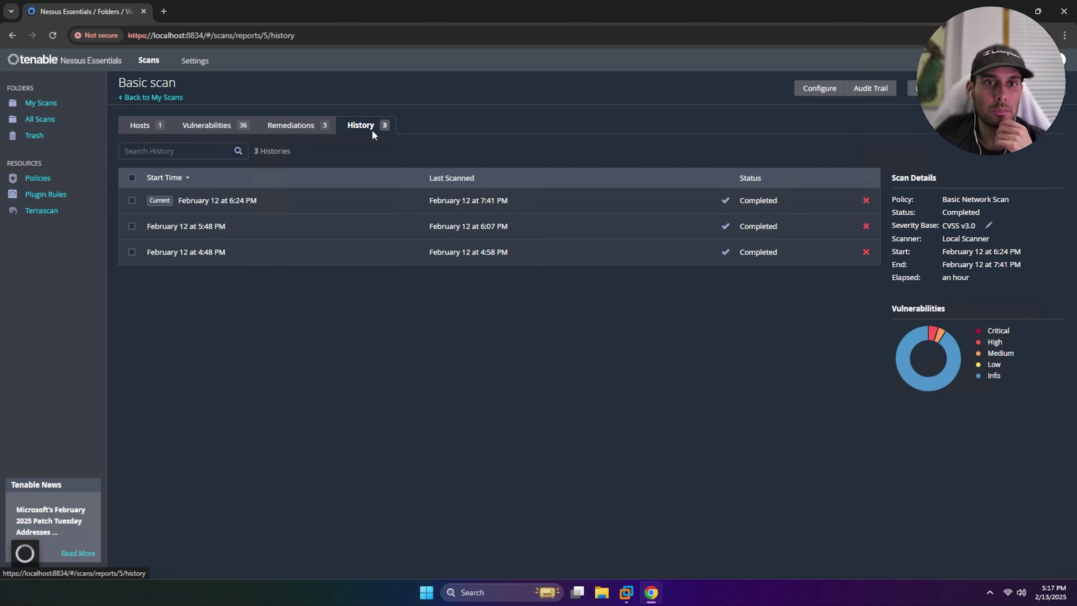
click(301, 207)
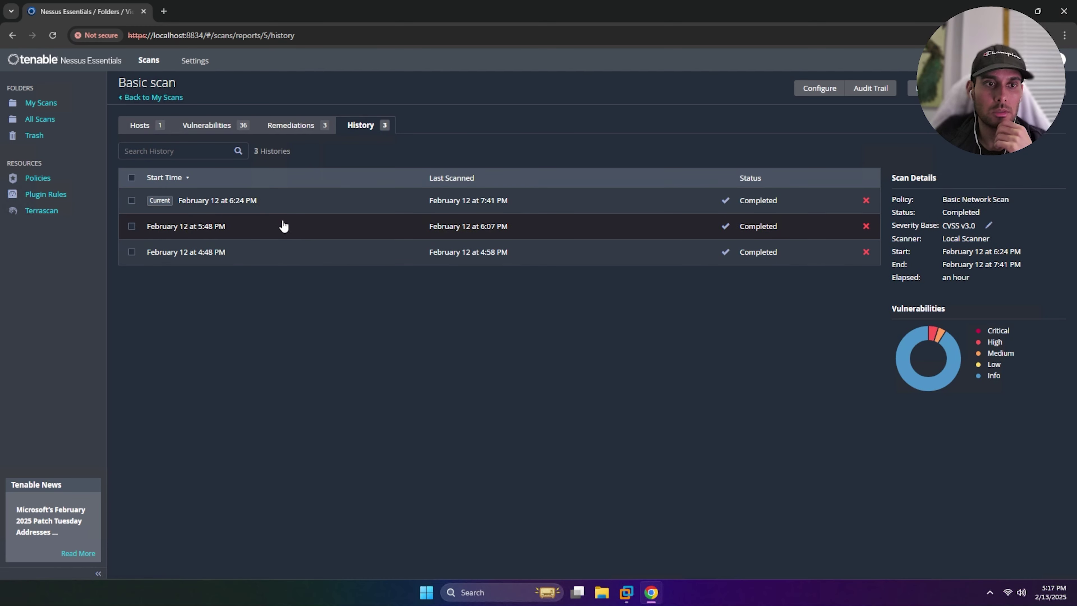
click(238, 216)
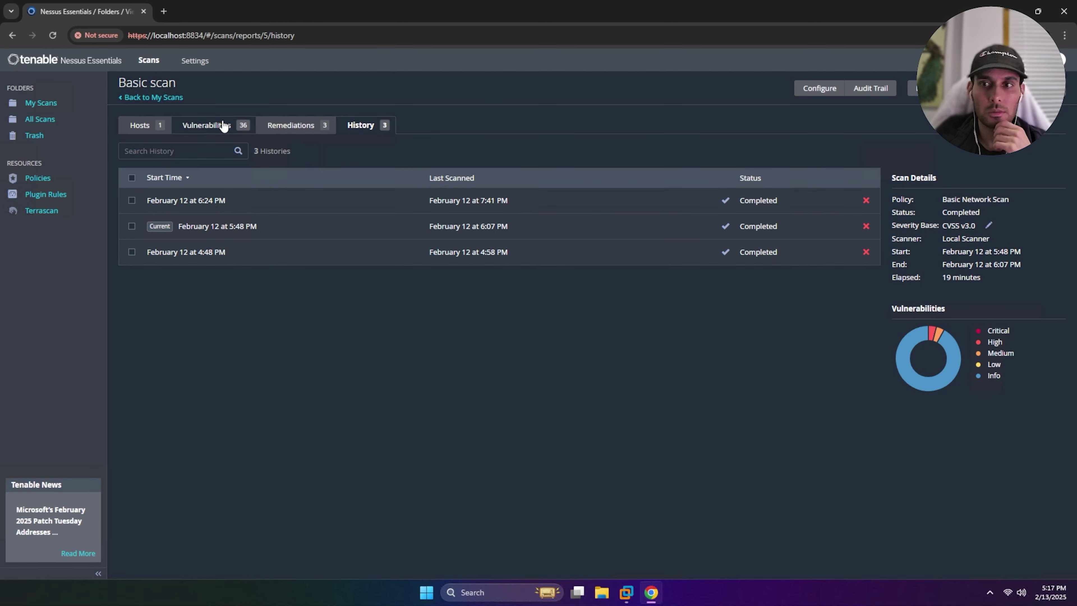
click(223, 126)
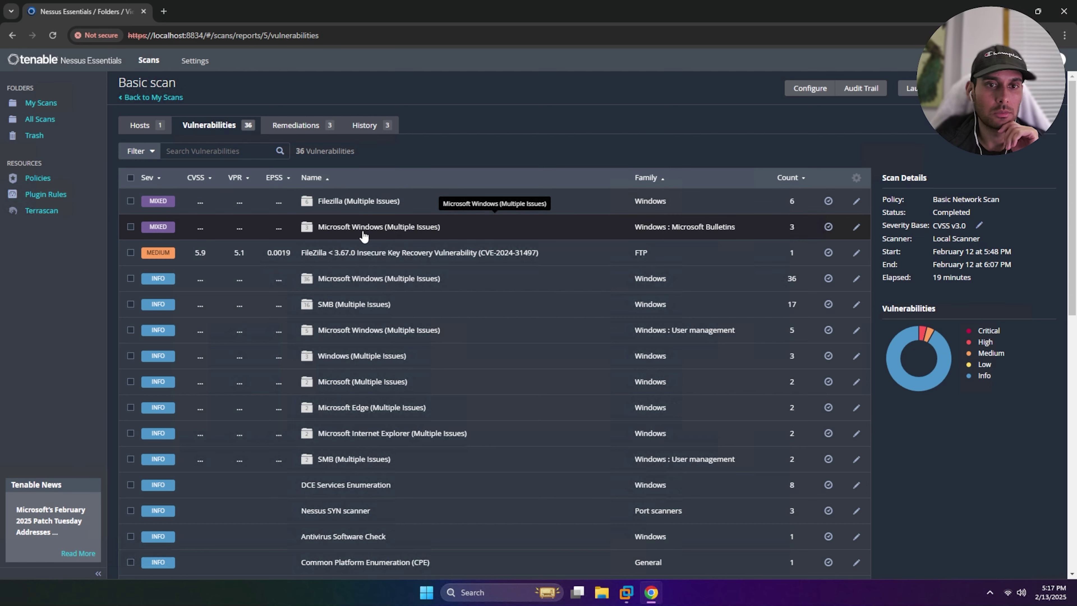
Inspect the Microsoft Windows bulletins group and FileZilla buffer-overflow plugin 24016 details
click(341, 229)
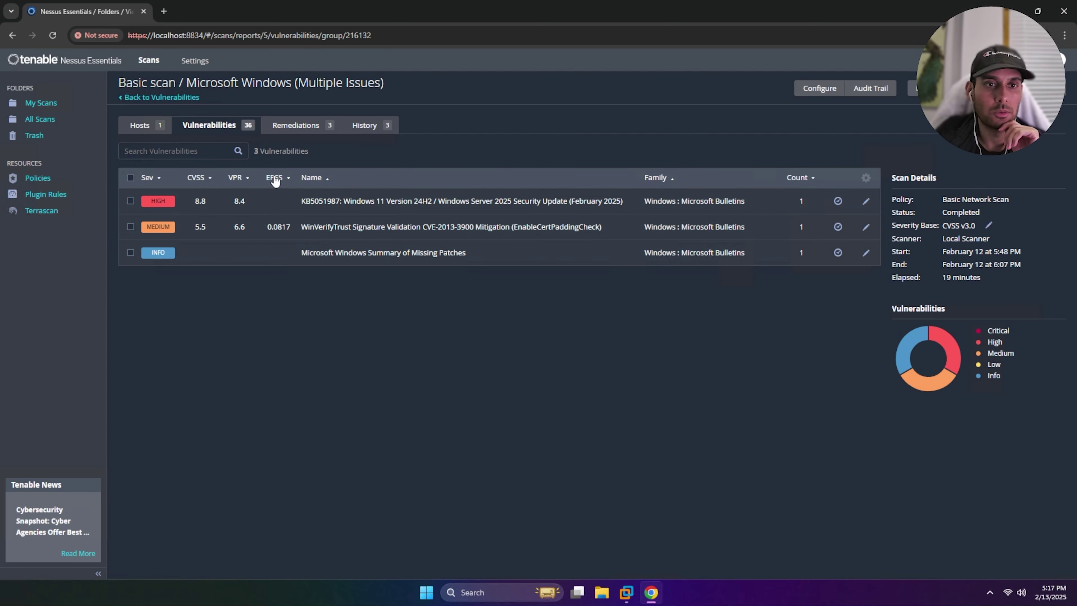
click(203, 128)
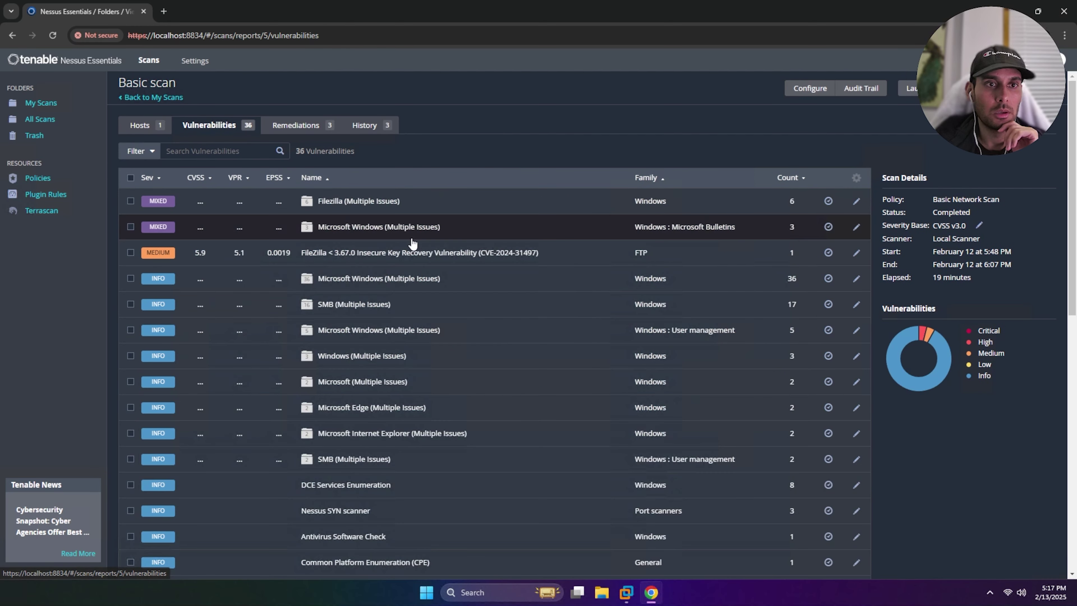
click(435, 207)
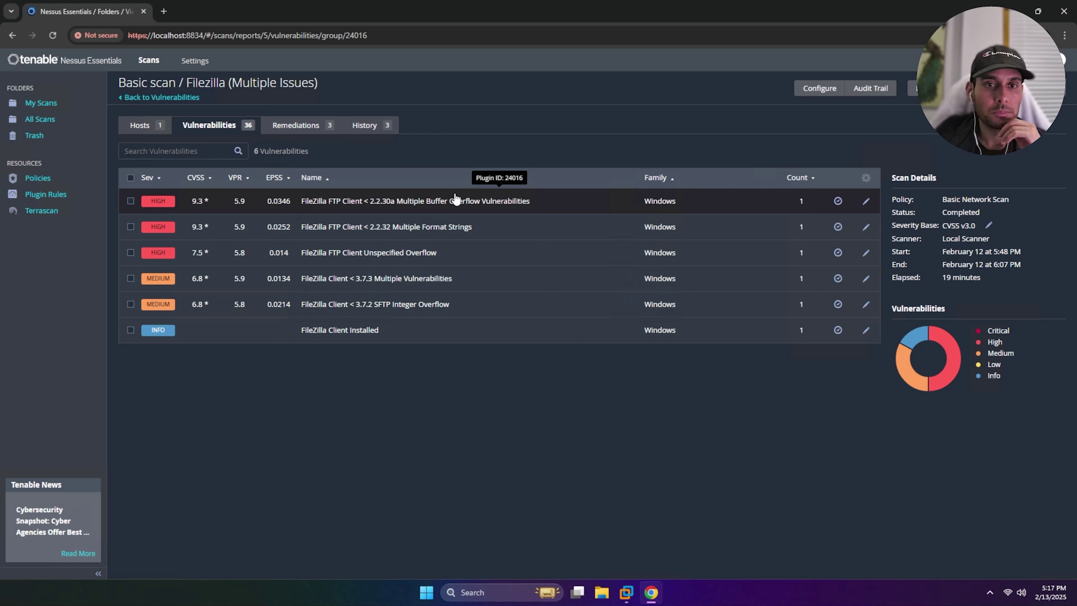
click(401, 204)
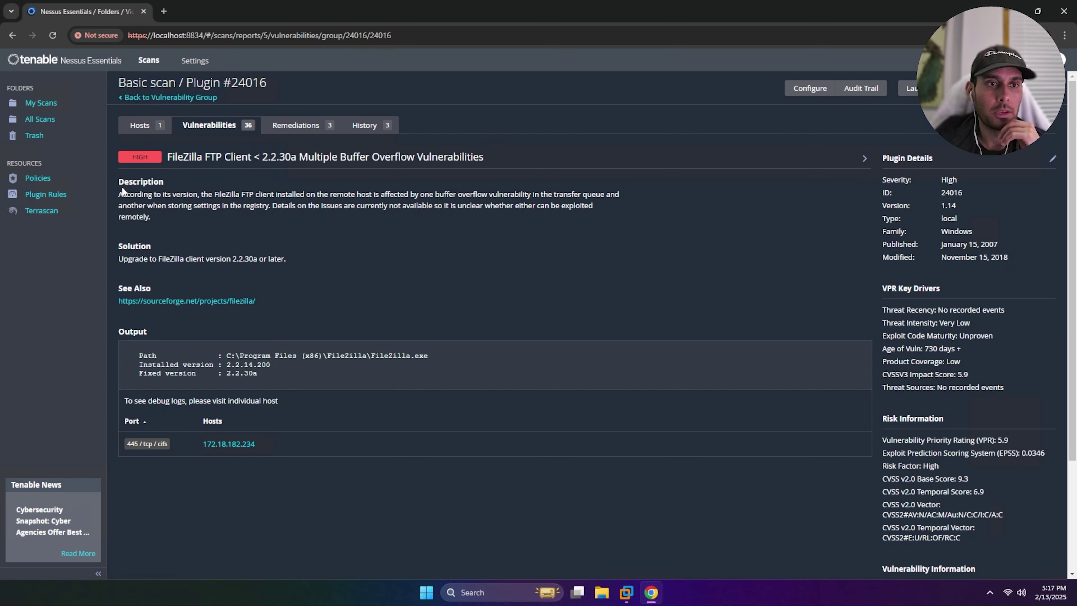
drag(118, 194, 488, 231)
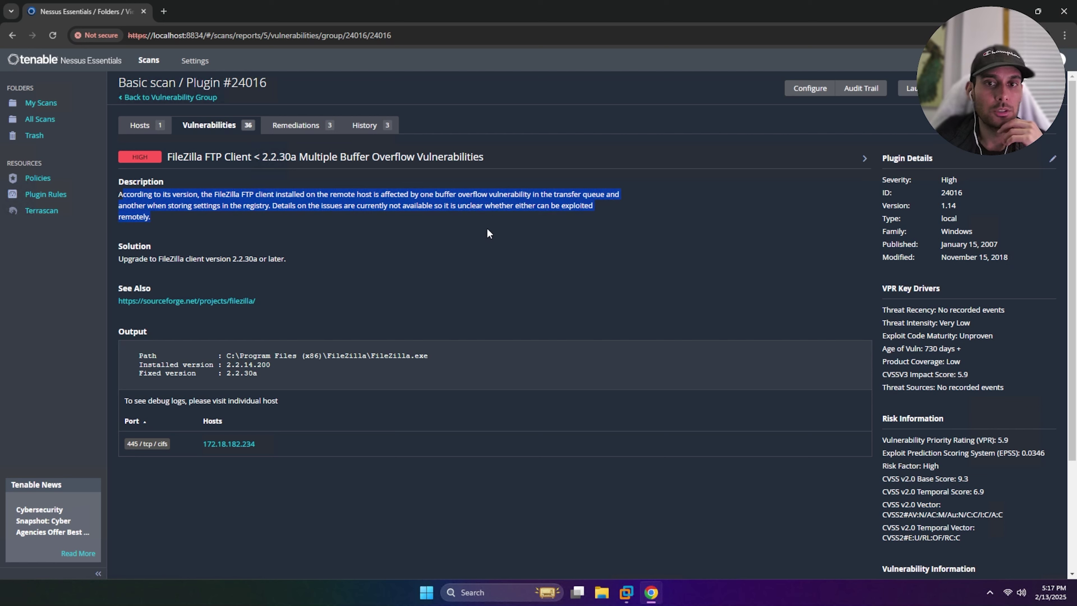
click(210, 254)
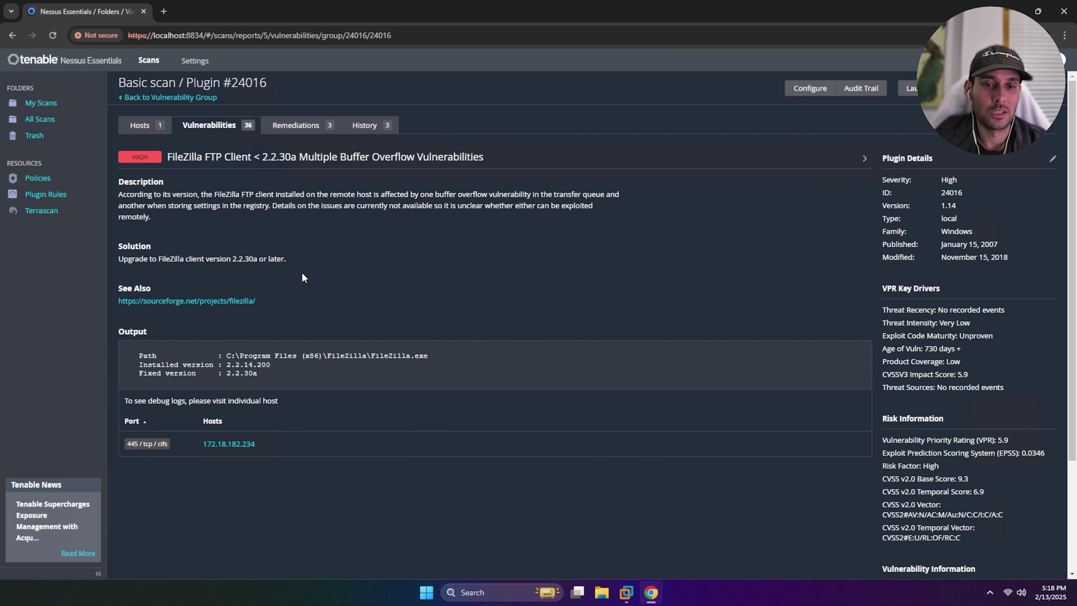
View host 172.18.182.234's 36 vulnerabilities, then switch to the Windows 11 VM
click(140, 124)
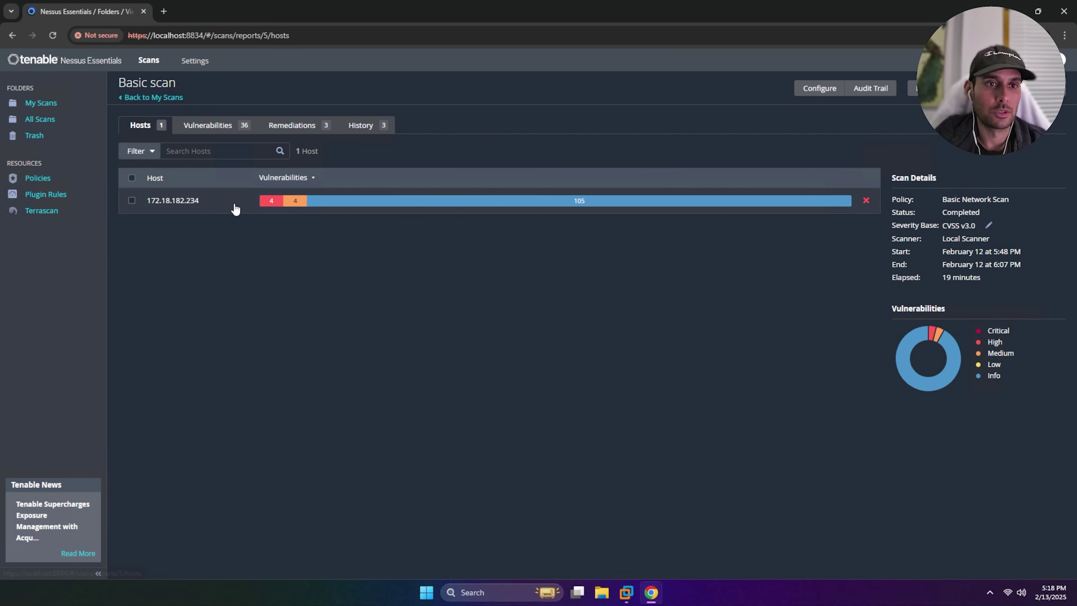
click(203, 209)
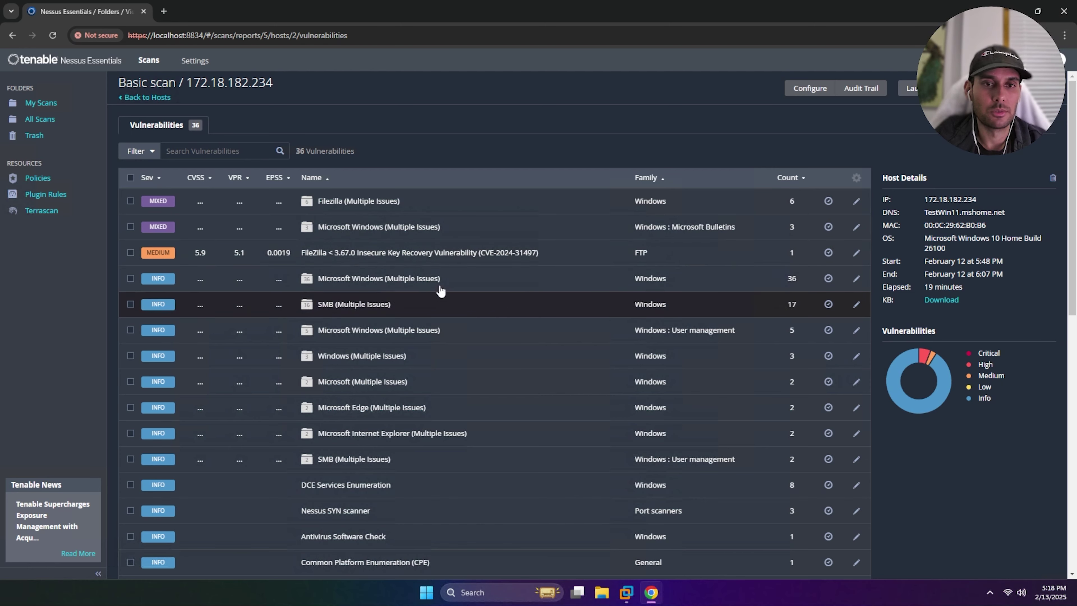
click(627, 593)
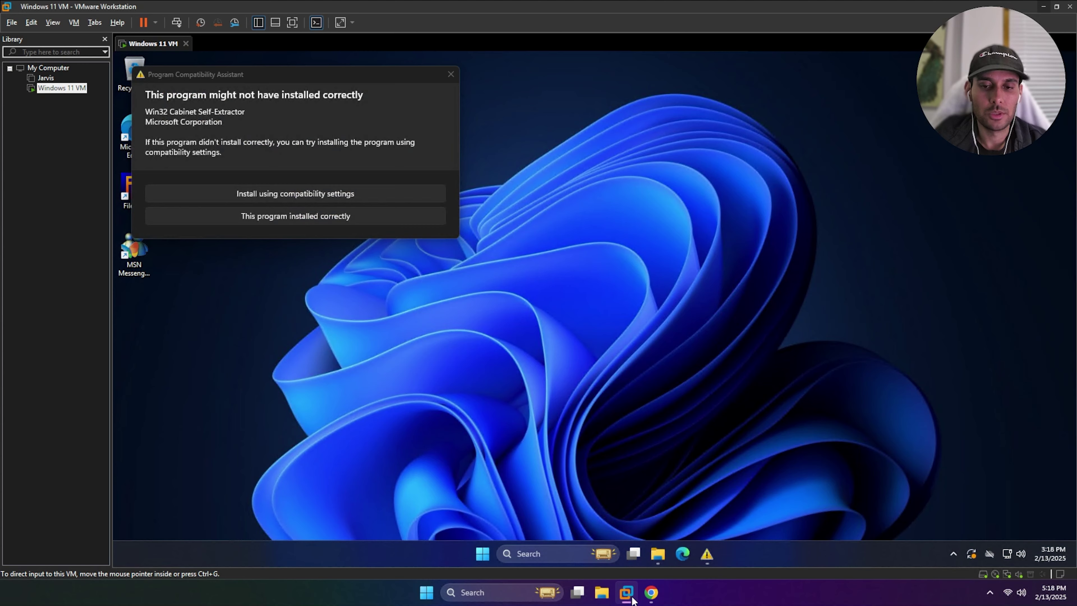
Dismiss the compatibility warning and open Control Panel's Uninstall a program list
click(451, 74)
click(538, 553)
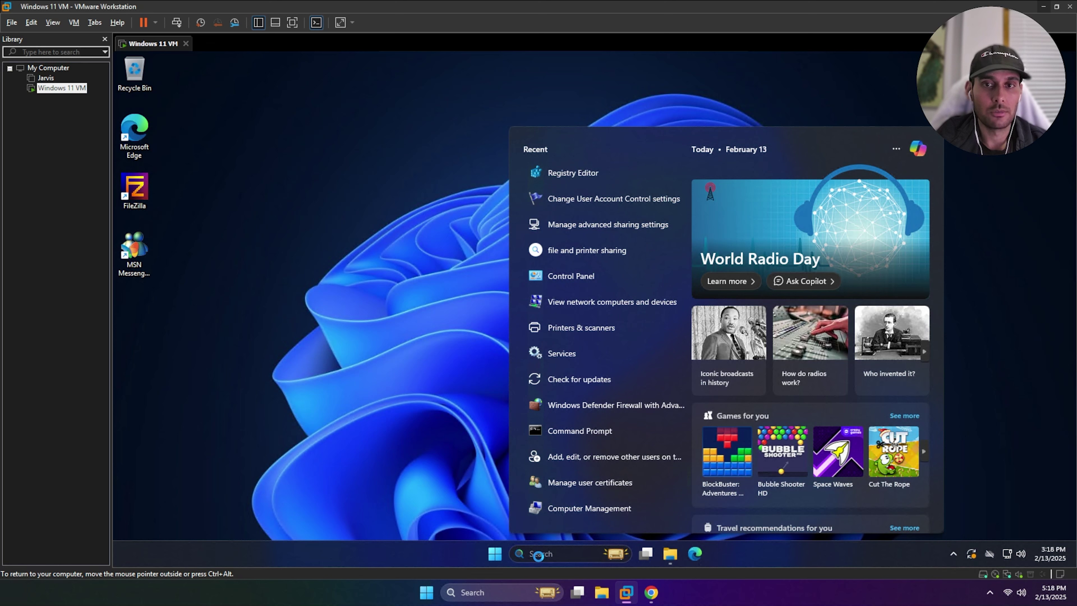
text(command Prompt)
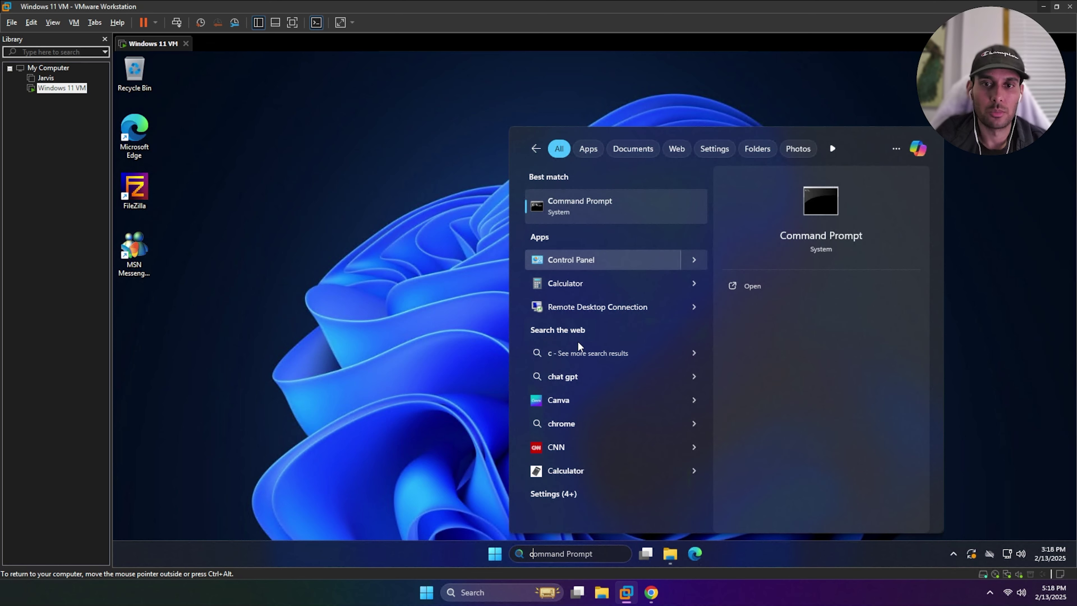
click(589, 259)
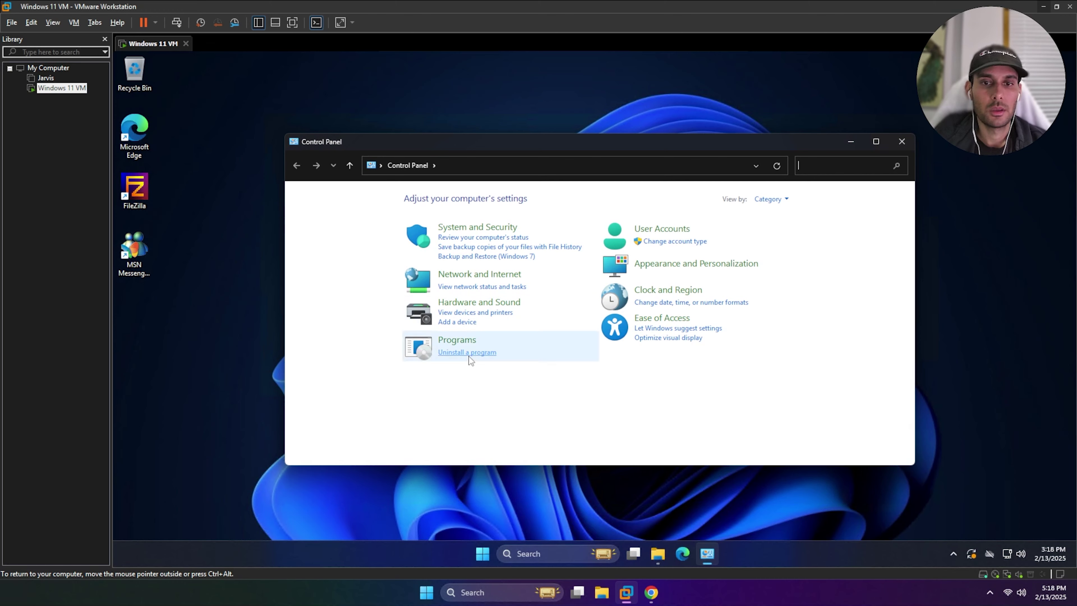
click(468, 352)
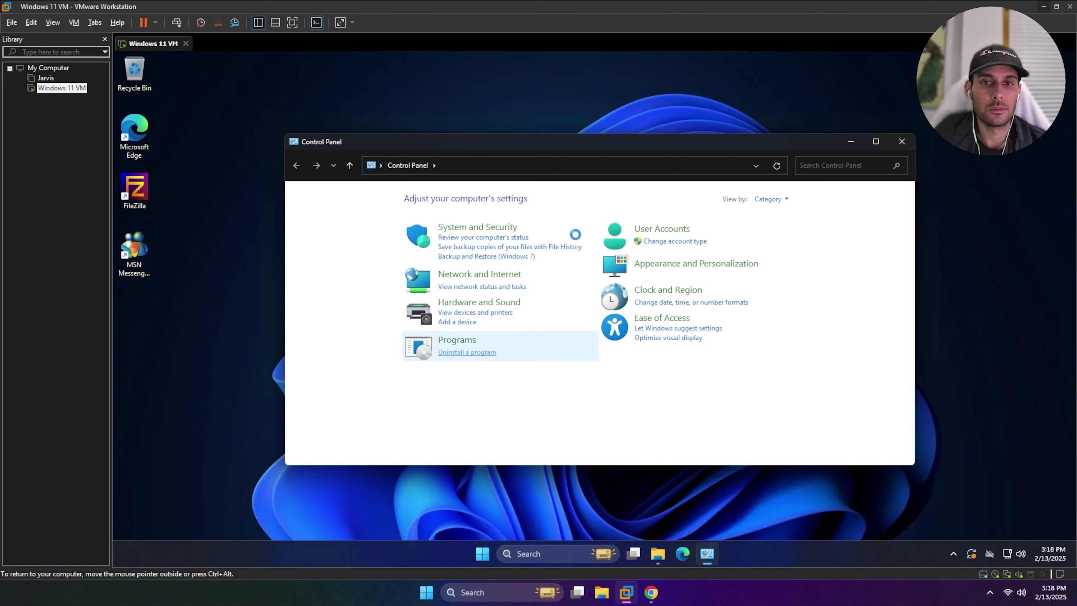
Uninstall FileZilla, including its saved registry settings
click(461, 266)
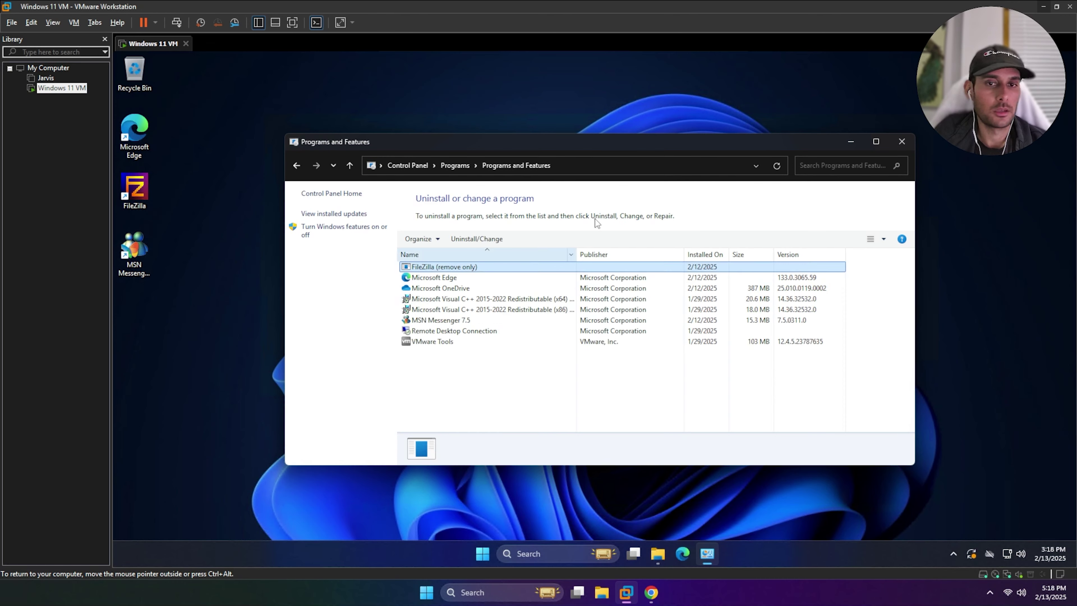
click(464, 239)
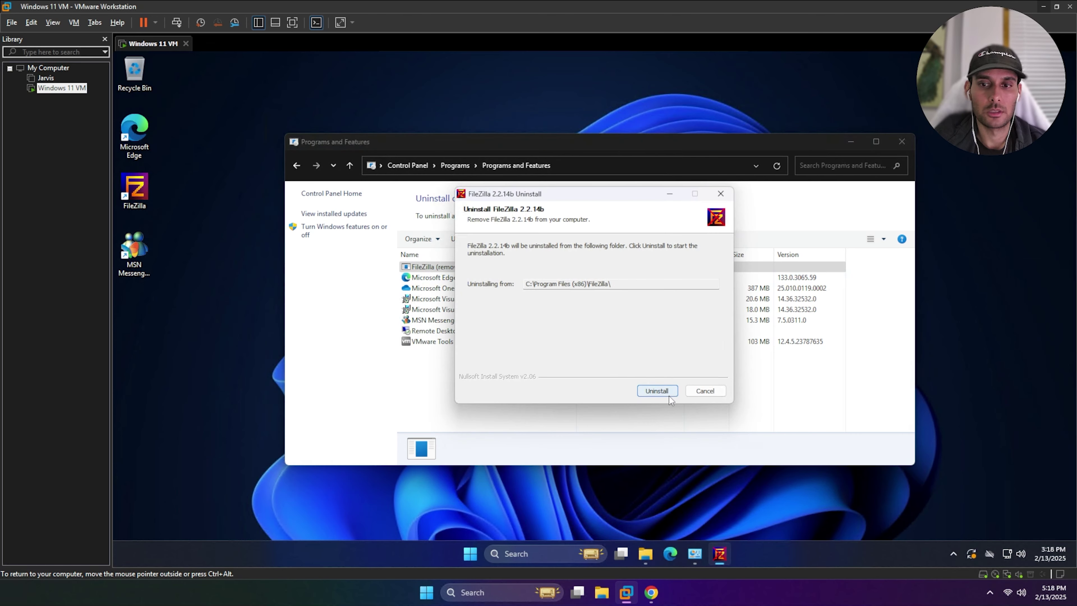
click(669, 395)
click(640, 339)
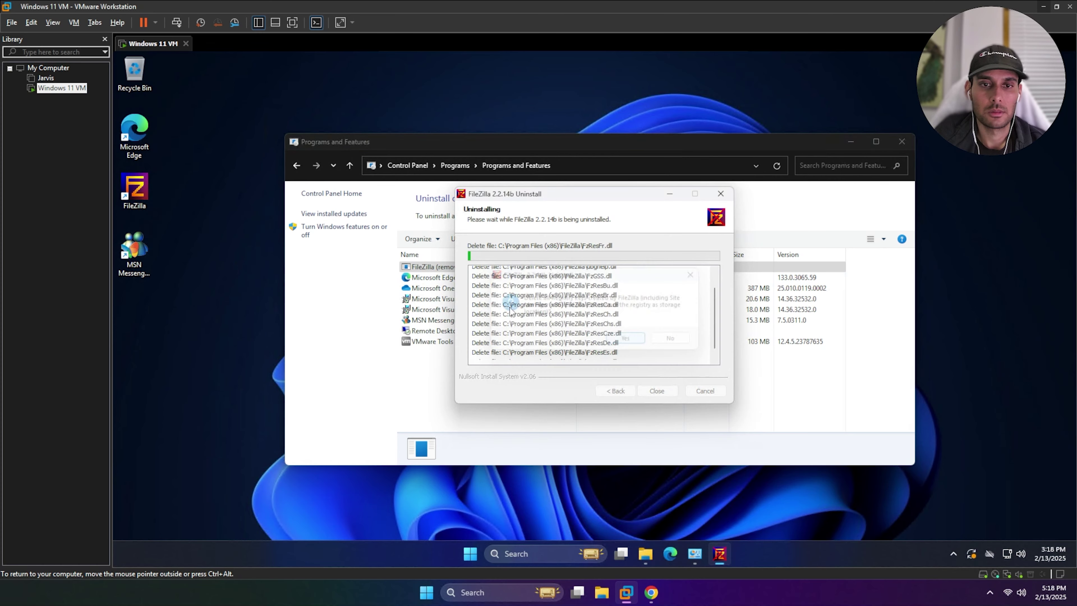
click(659, 391)
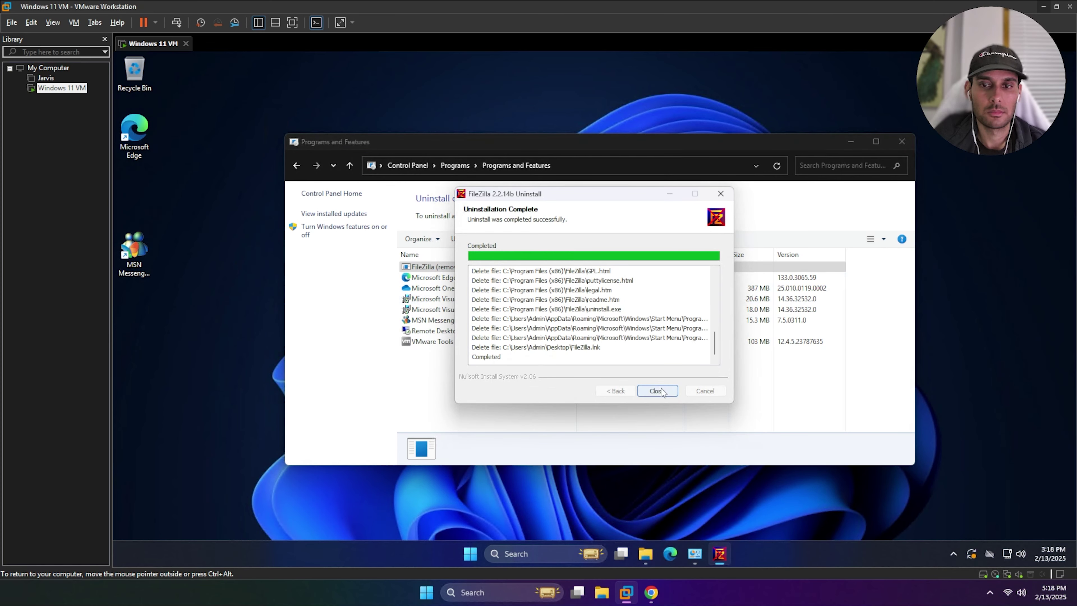
Uninstall MSN Messenger 7.5, then restart the VM from Windows Update for the pending update
click(457, 309)
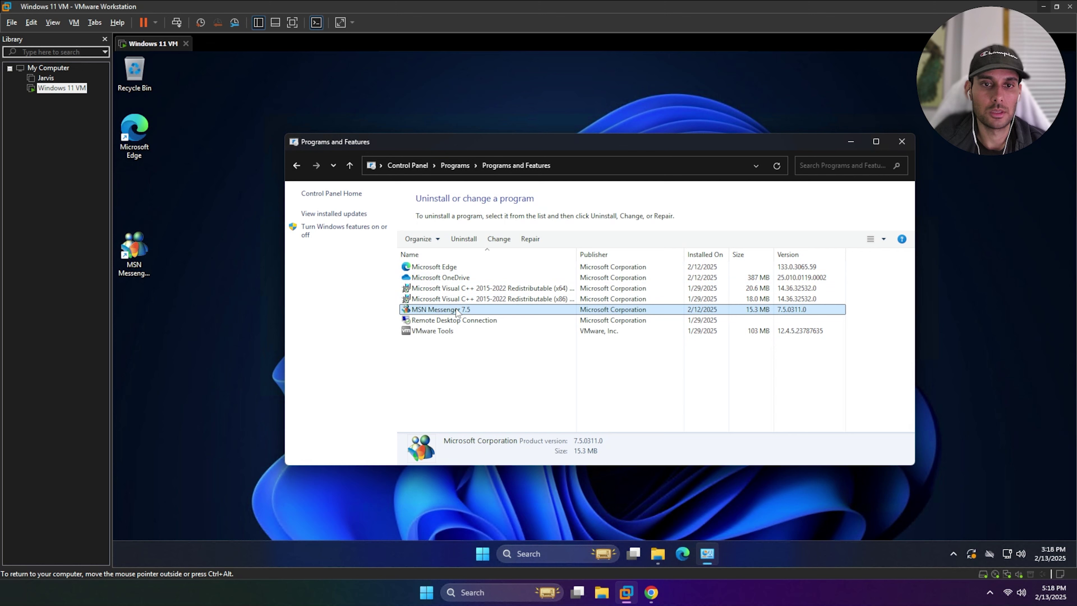
click(471, 243)
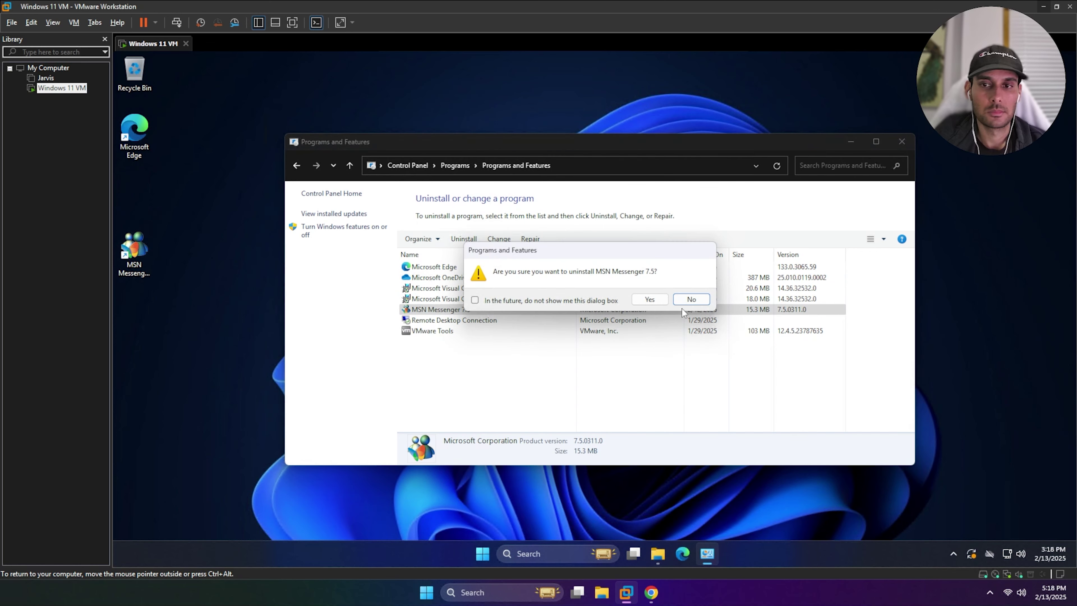
click(649, 299)
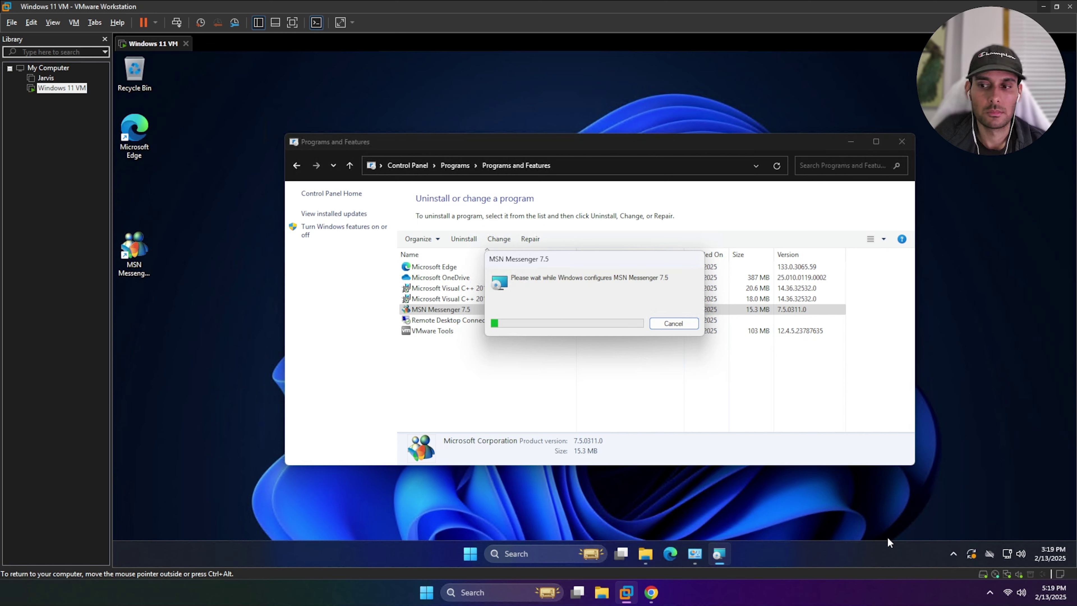
click(971, 554)
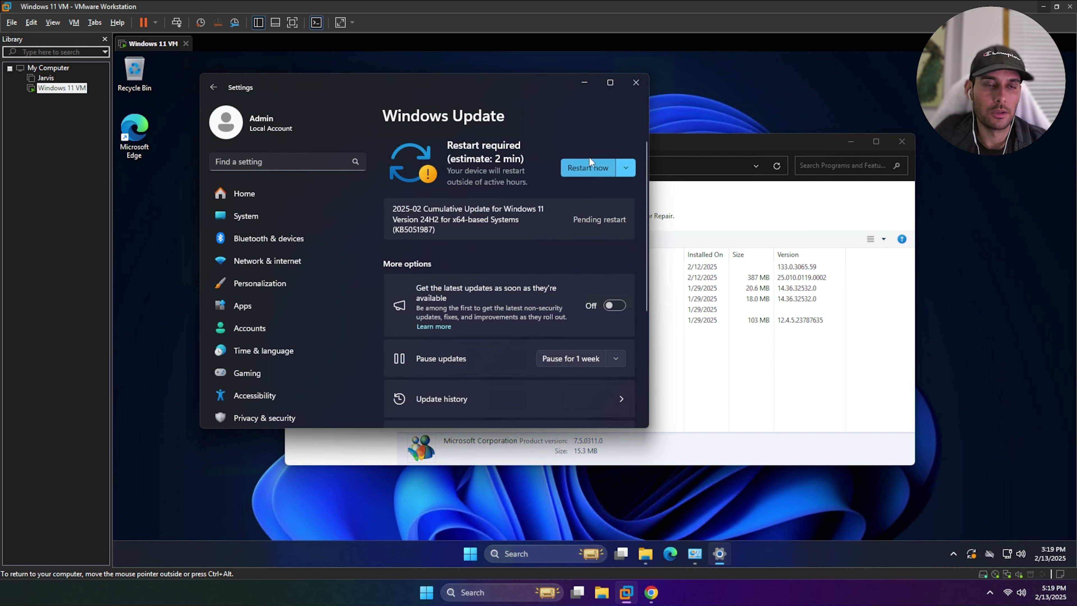
click(589, 166)
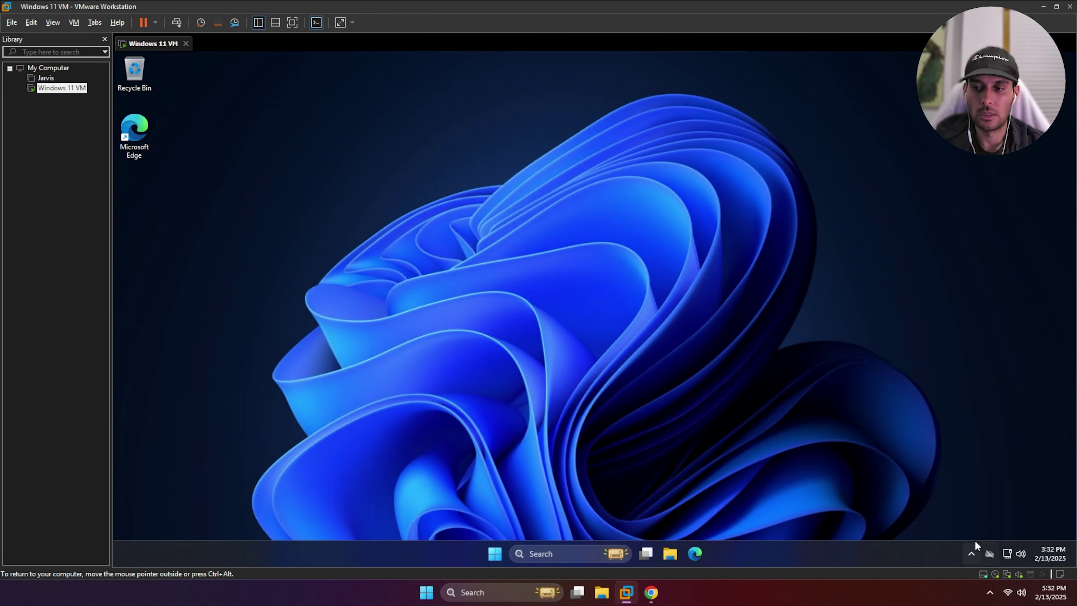
Review the latest Basic scan's vulnerabilities and hosts, then start a new scan from My Scans
click(651, 592)
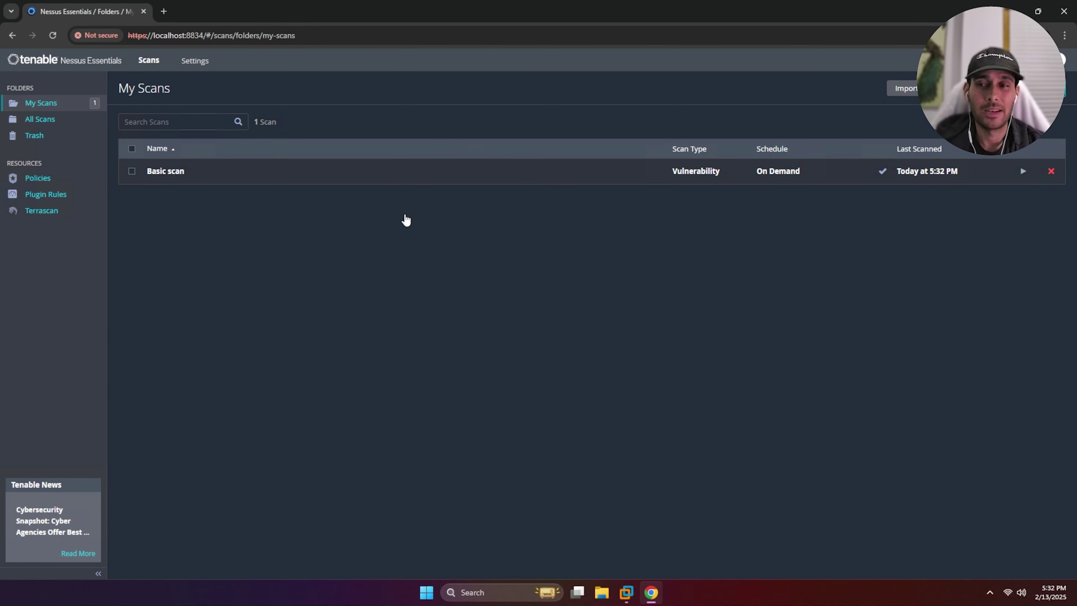
click(174, 174)
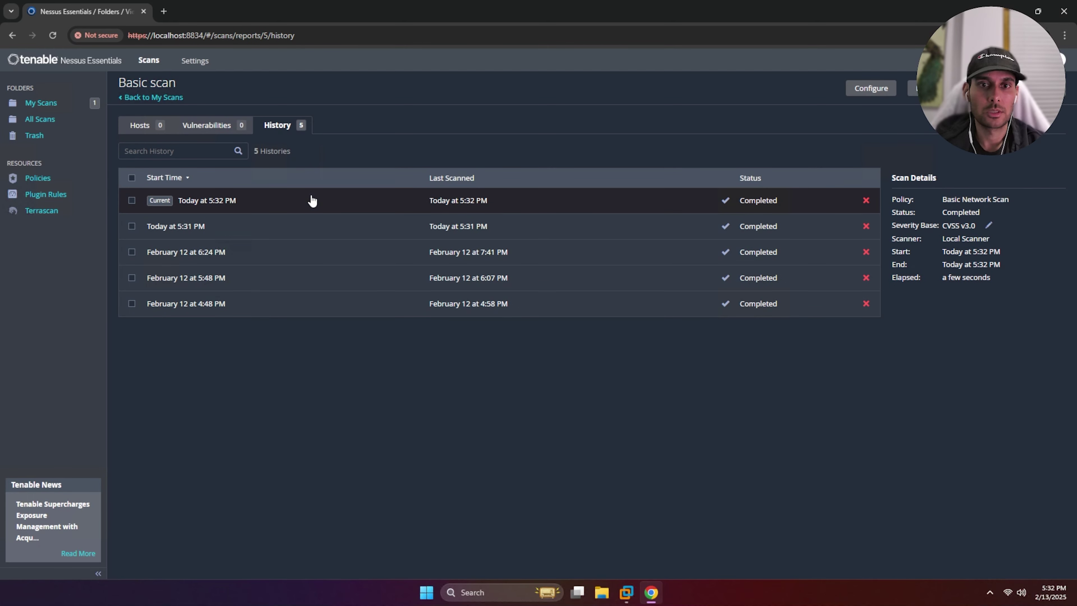
click(209, 125)
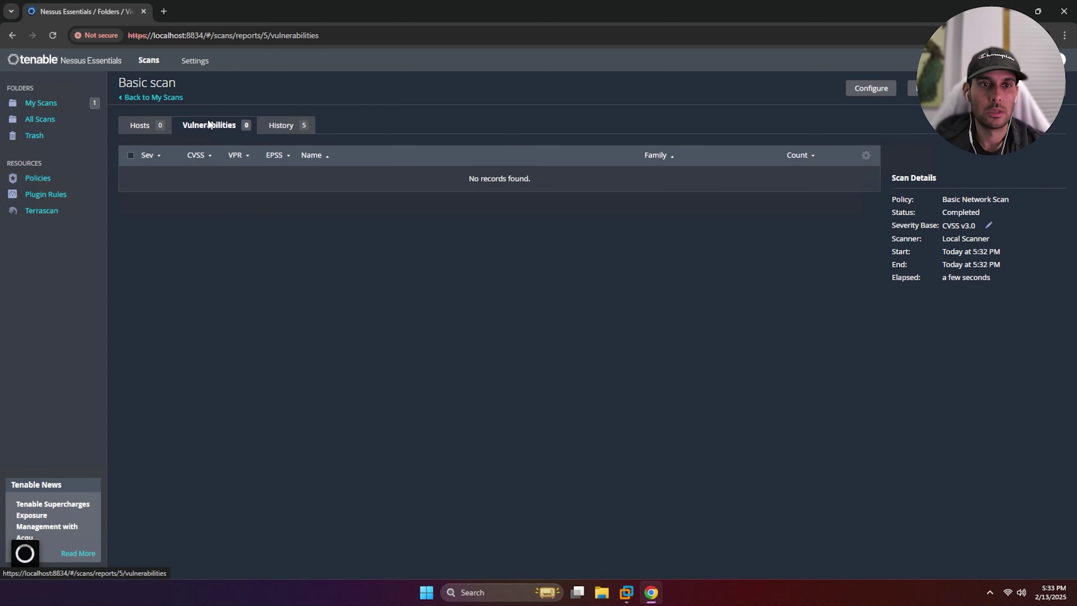
click(159, 129)
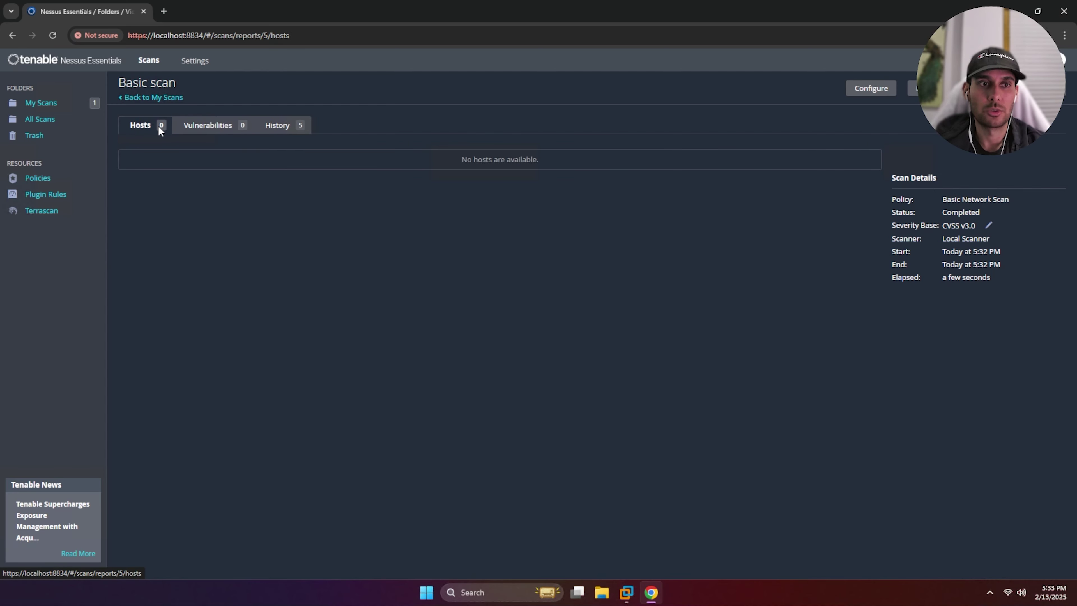
click(235, 127)
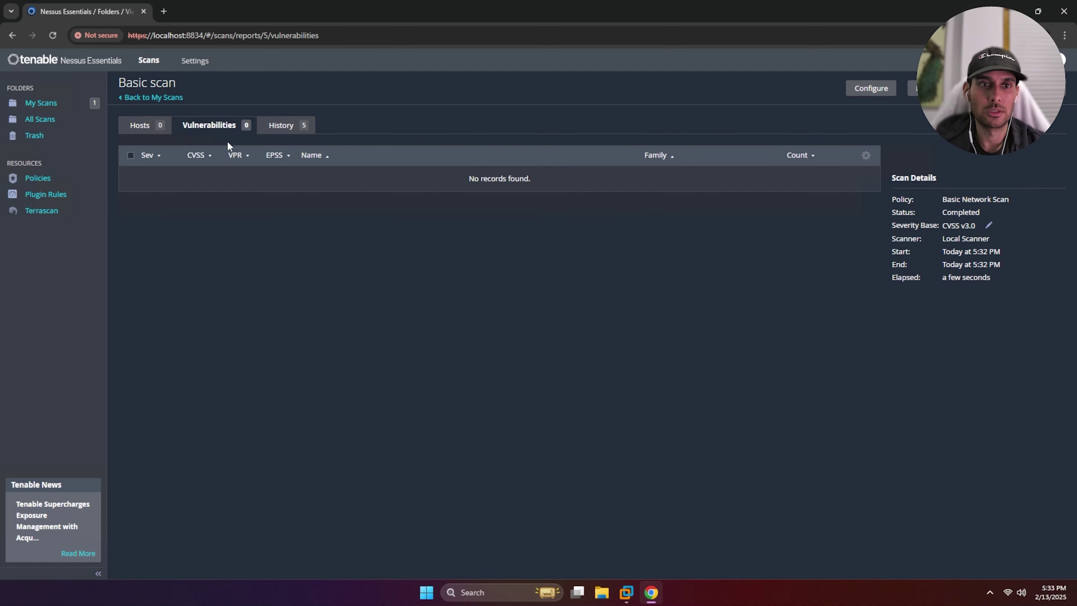
click(72, 104)
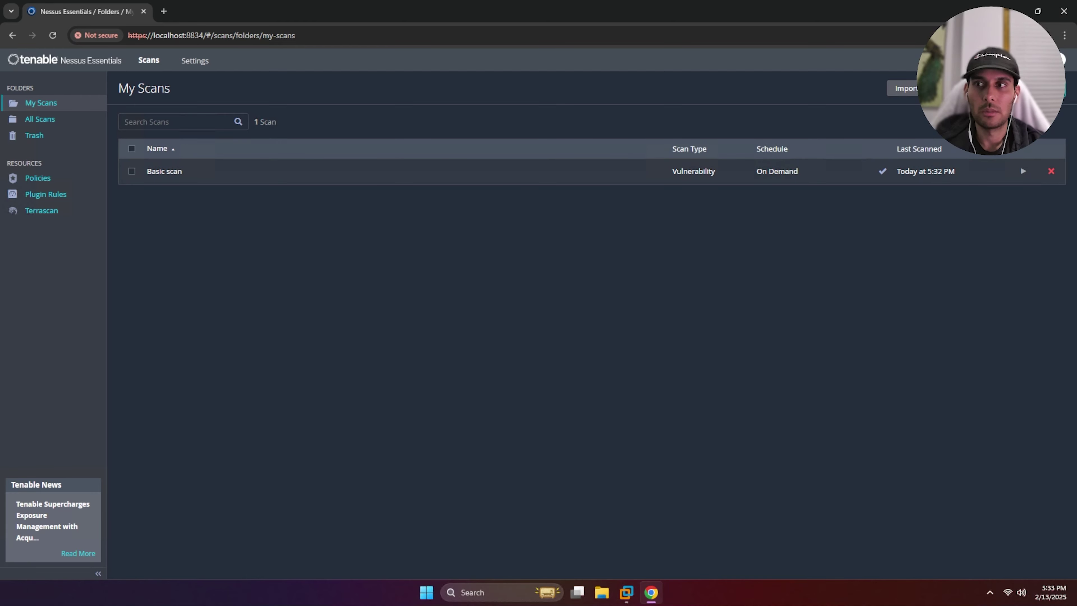
click(1034, 88)
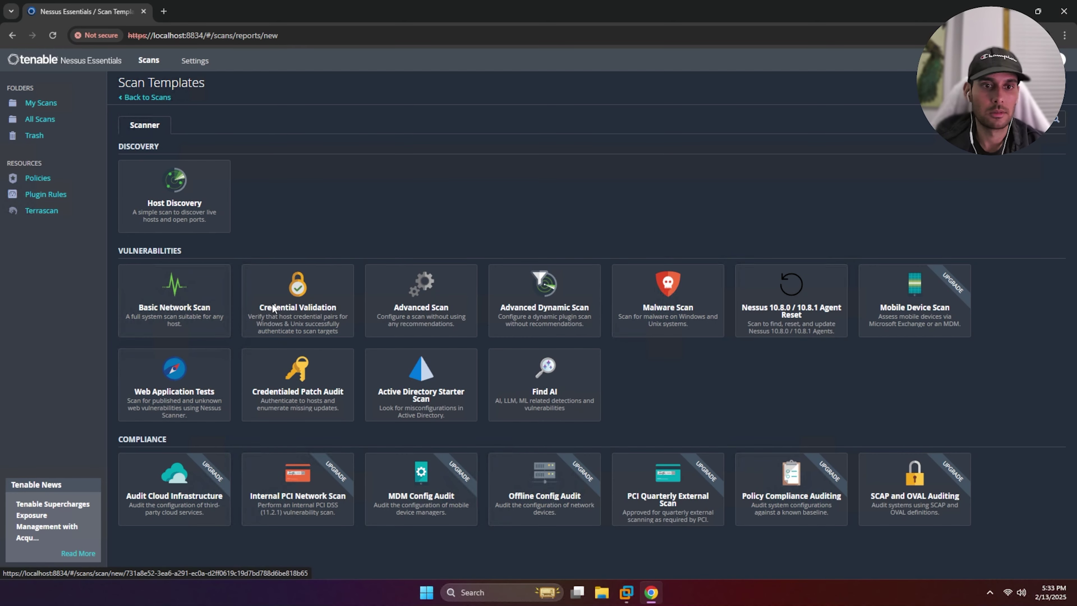
Create a Credential Validation scan with a Windows credential, entering the username and password
click(274, 308)
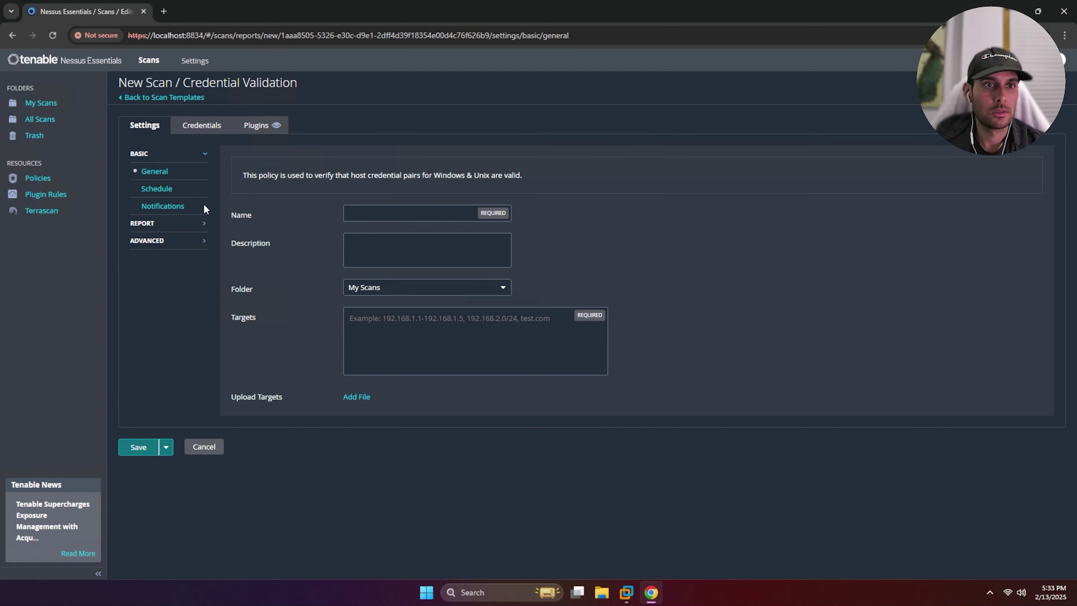
click(207, 126)
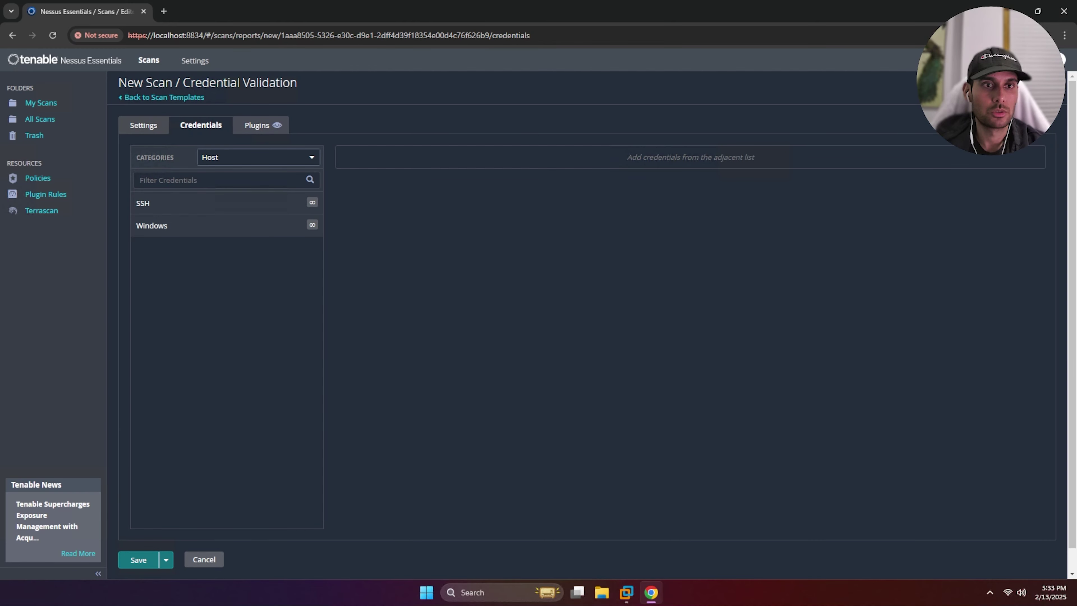
click(311, 228)
scroll(479, 189, down, 2)
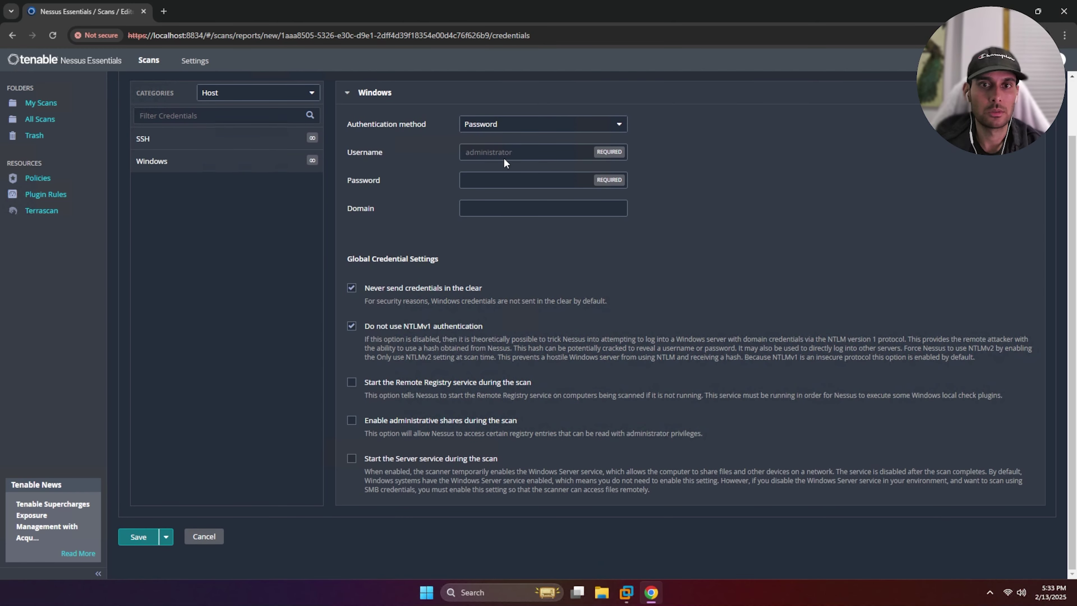
text(admin)
key(Tab)
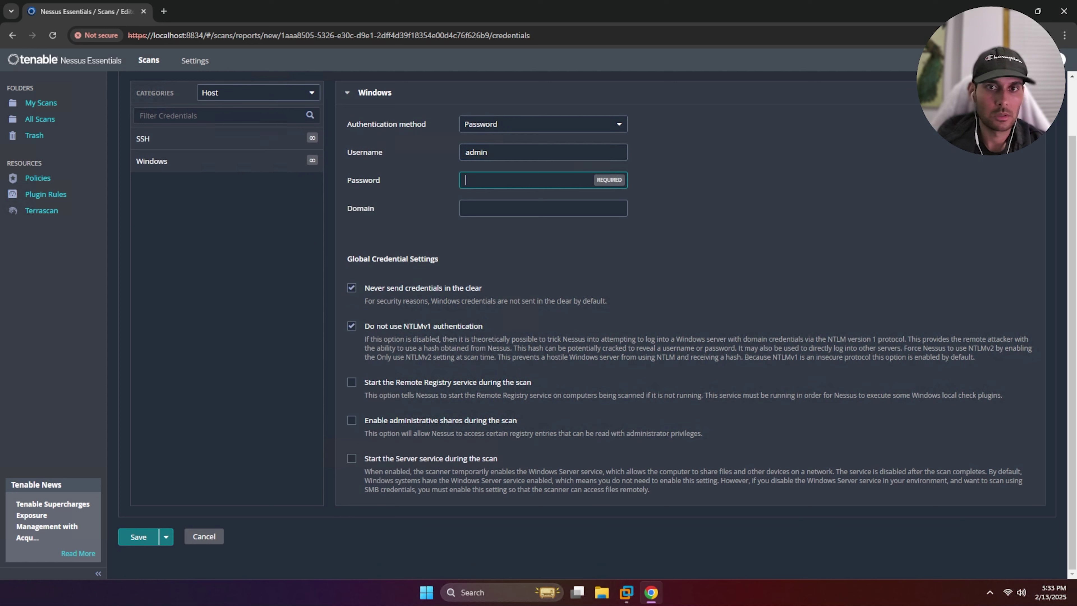
text(*********)
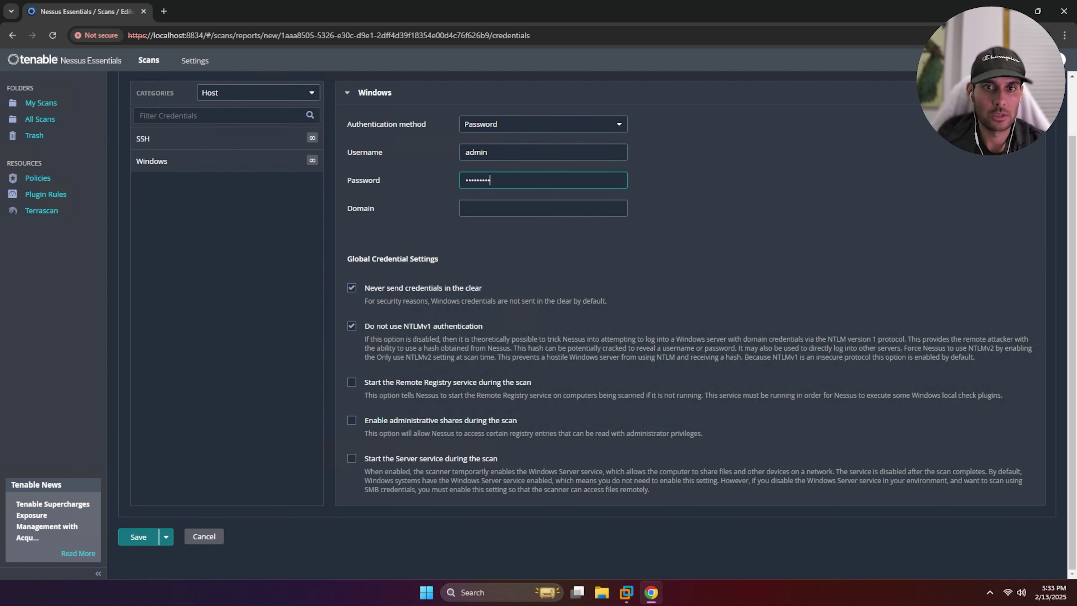
text(**)
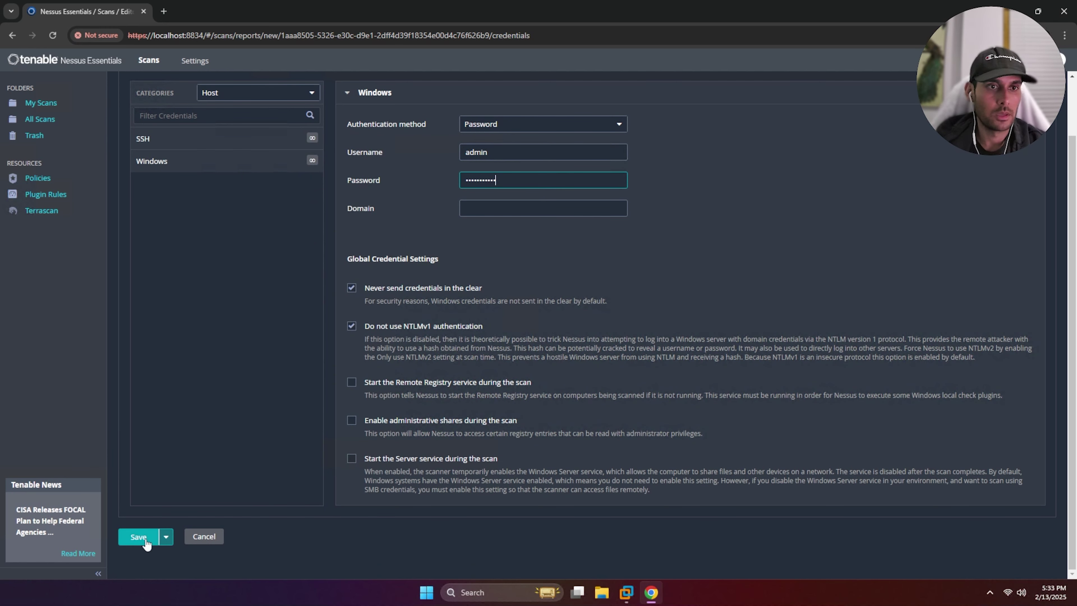
click(142, 540)
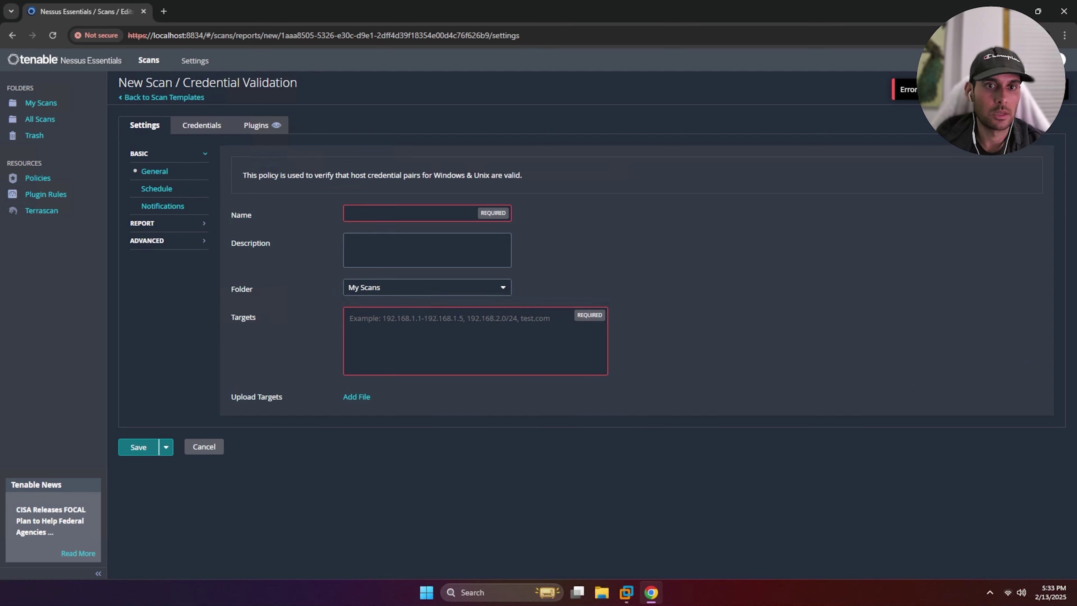
Name the scan 'Scan 2' and switch over to the Windows 11 VM
click(379, 214)
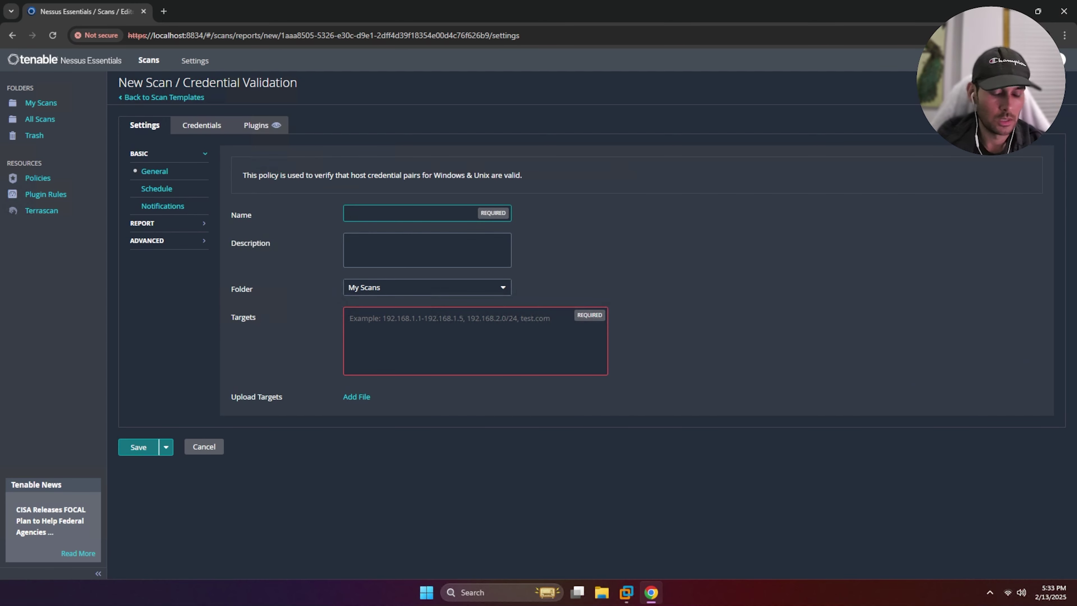
text(San)
key(BackSpace)
text(can 2)
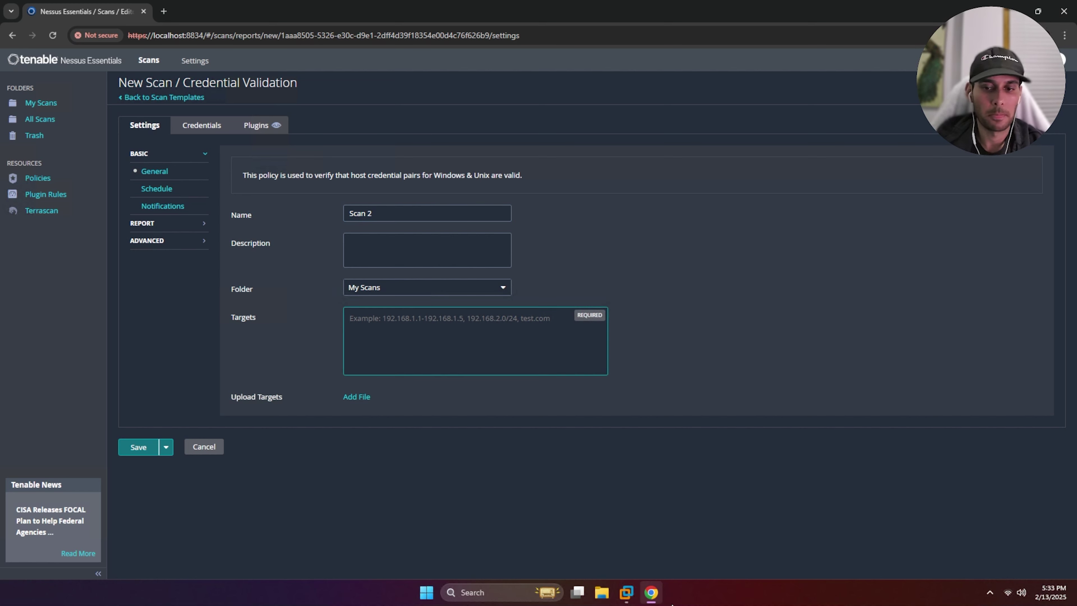
click(626, 592)
Run ipconfig in the VM's Command Prompt and copy its IPv4 address 192.168.0.162
click(559, 551)
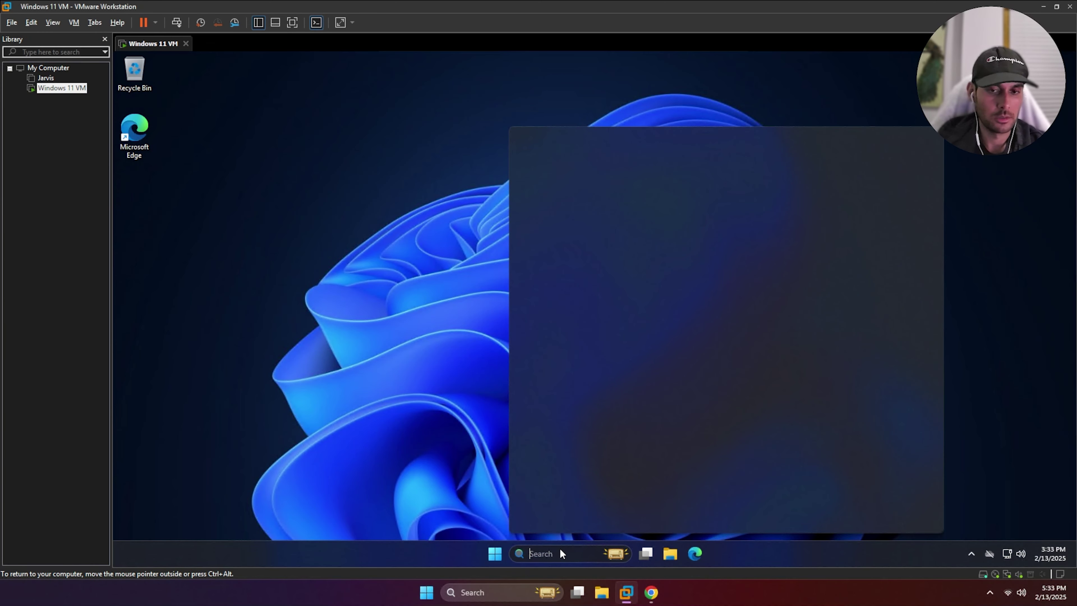
text(cmd)
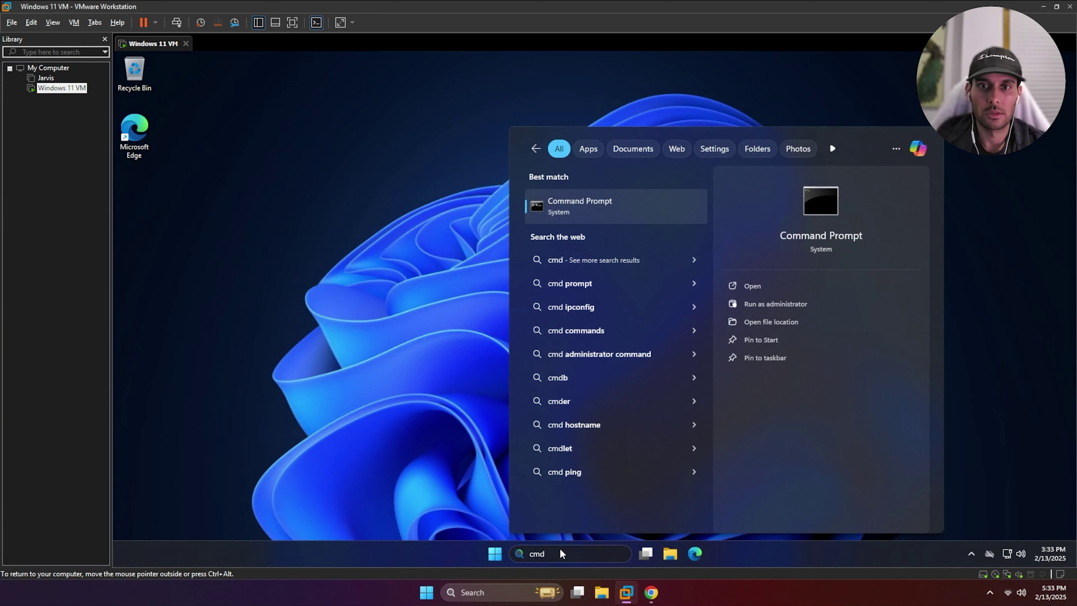
key(Return)
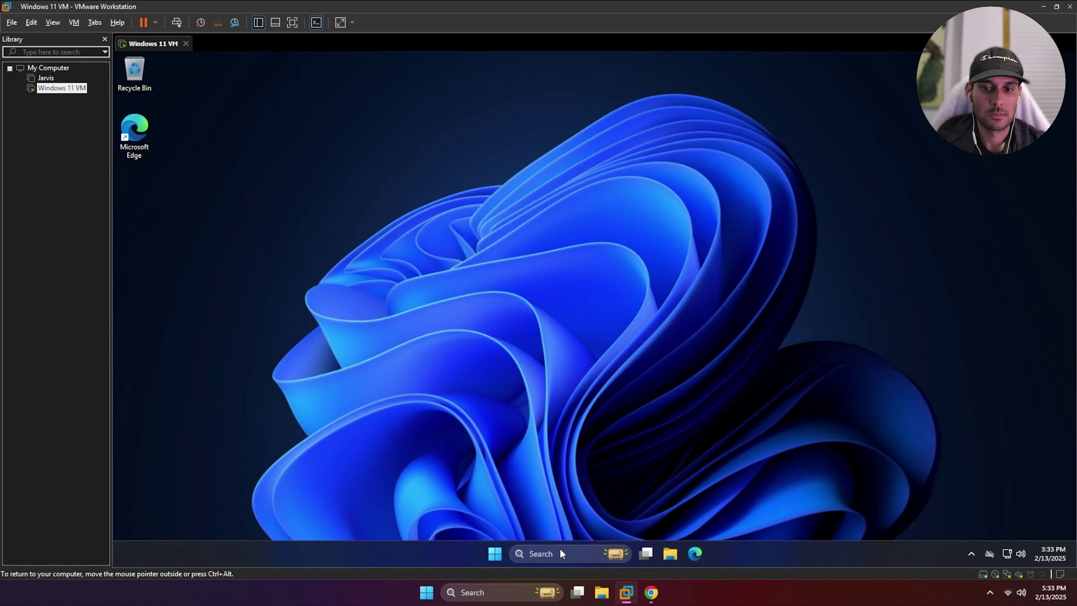
text(ipcongi)
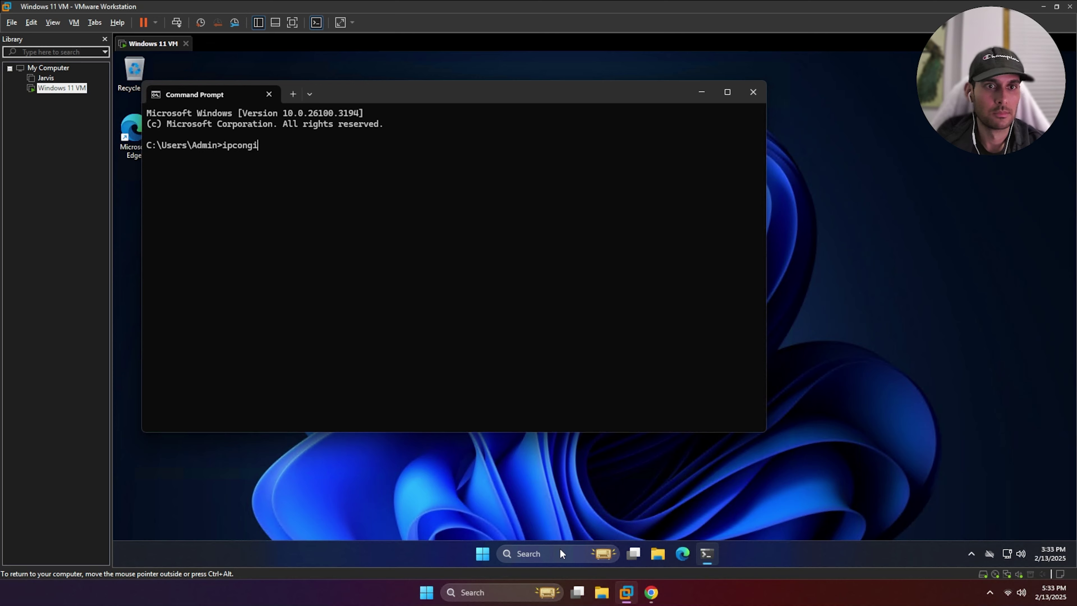
key(BackSpace)
key(BackSpace)
text(fig)
key(Return)
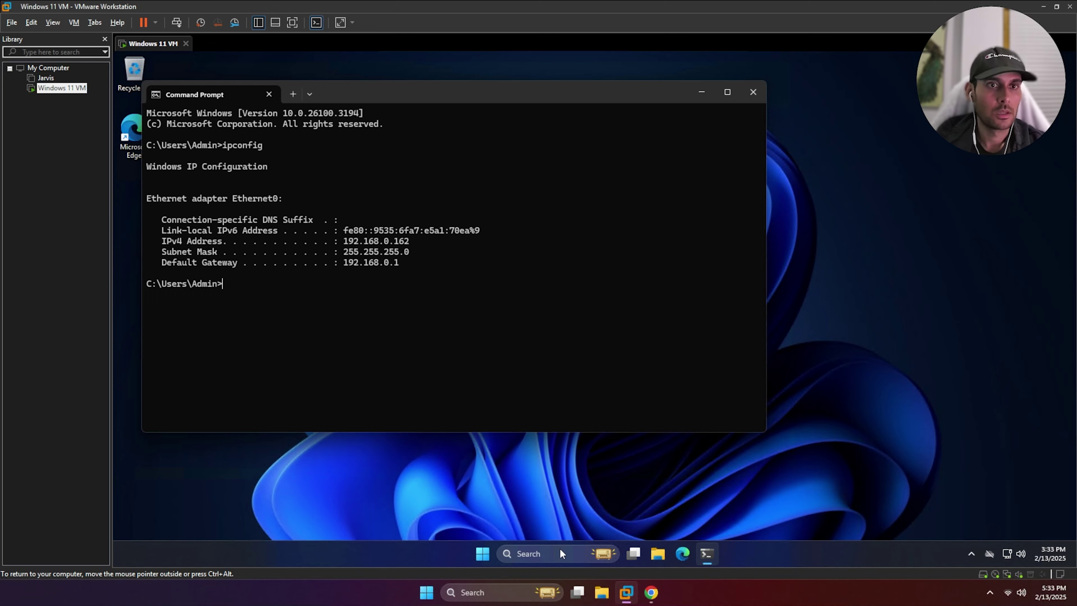
drag(414, 243, 345, 239)
key(ctrl+c)
click(602, 406)
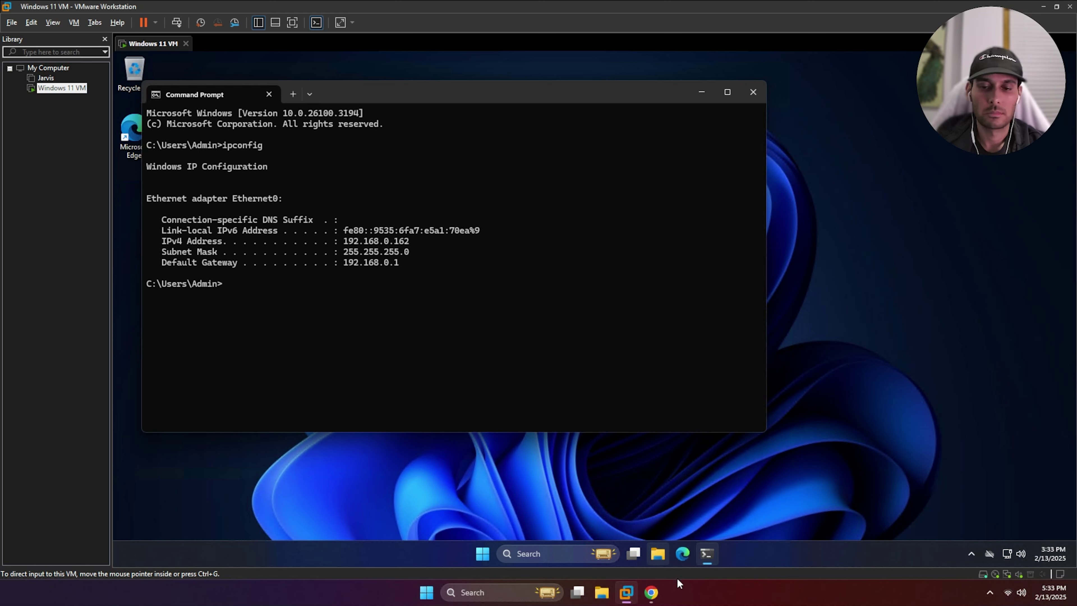
click(651, 592)
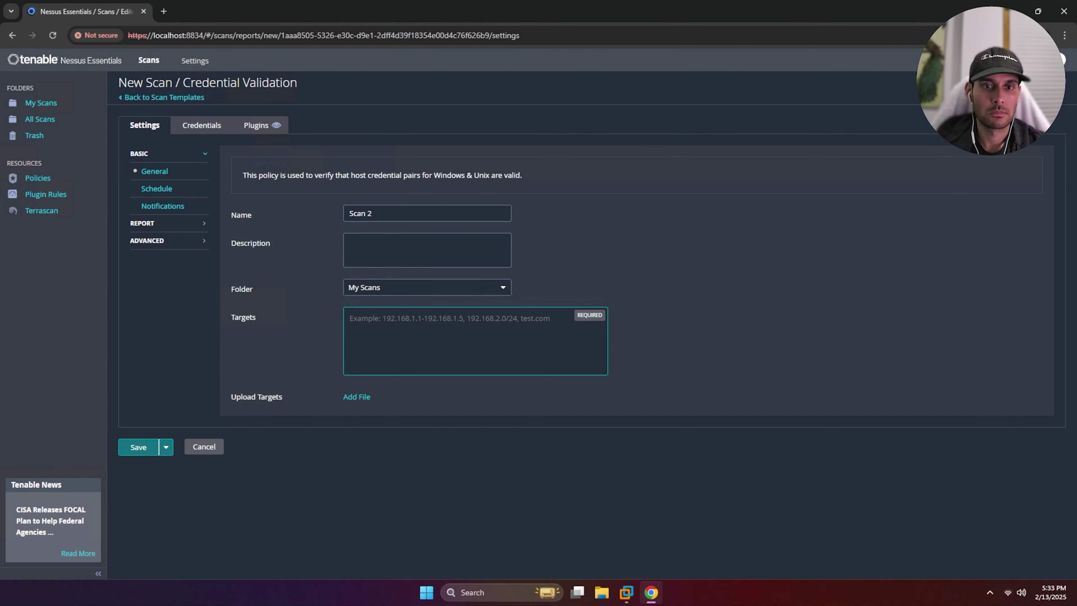
Set 192.168.0.162 as Scan 2's target, save, and launch the scan until it completes
key(ctrl+v)
click(158, 446)
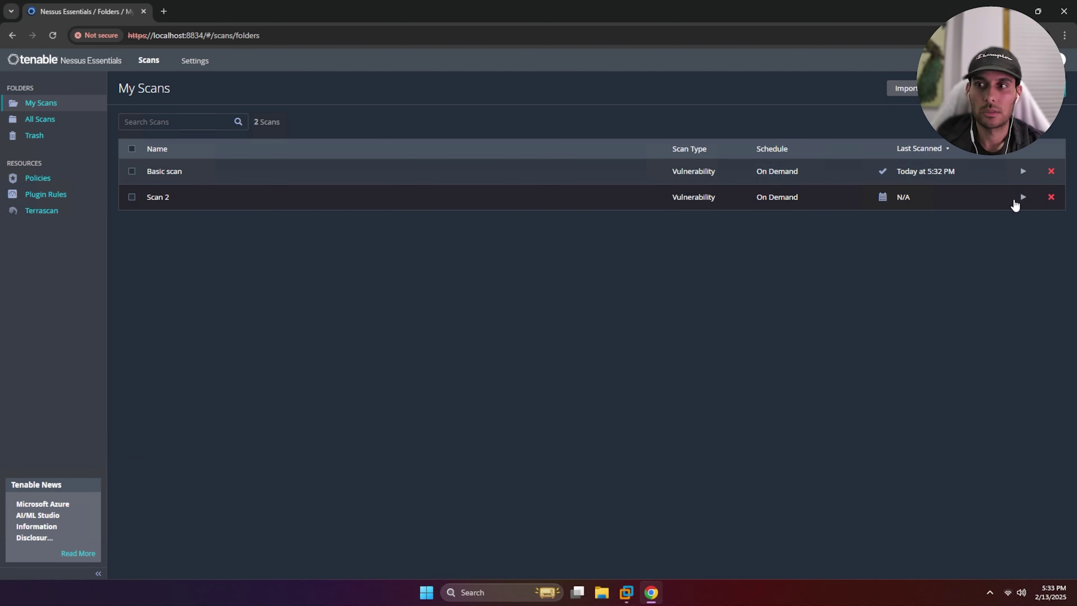
click(1022, 197)
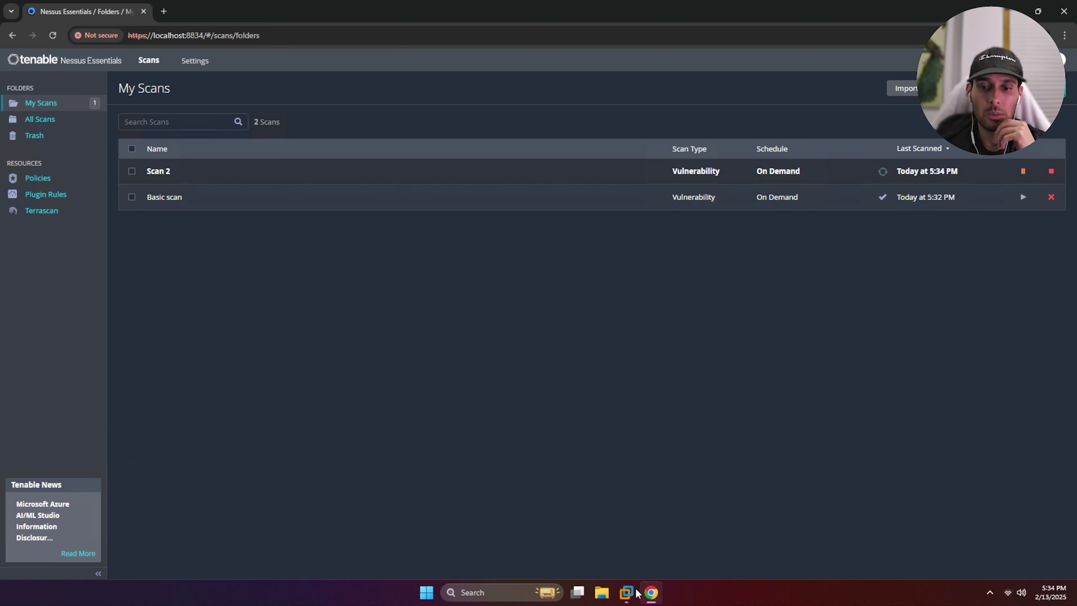
mouse_move(638, 592)
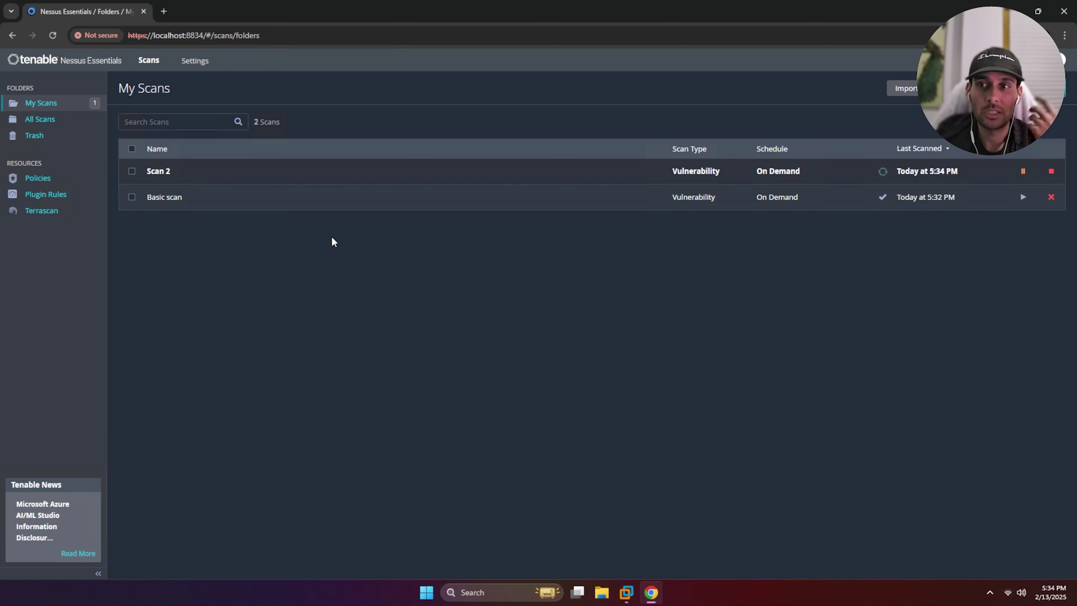
click(238, 167)
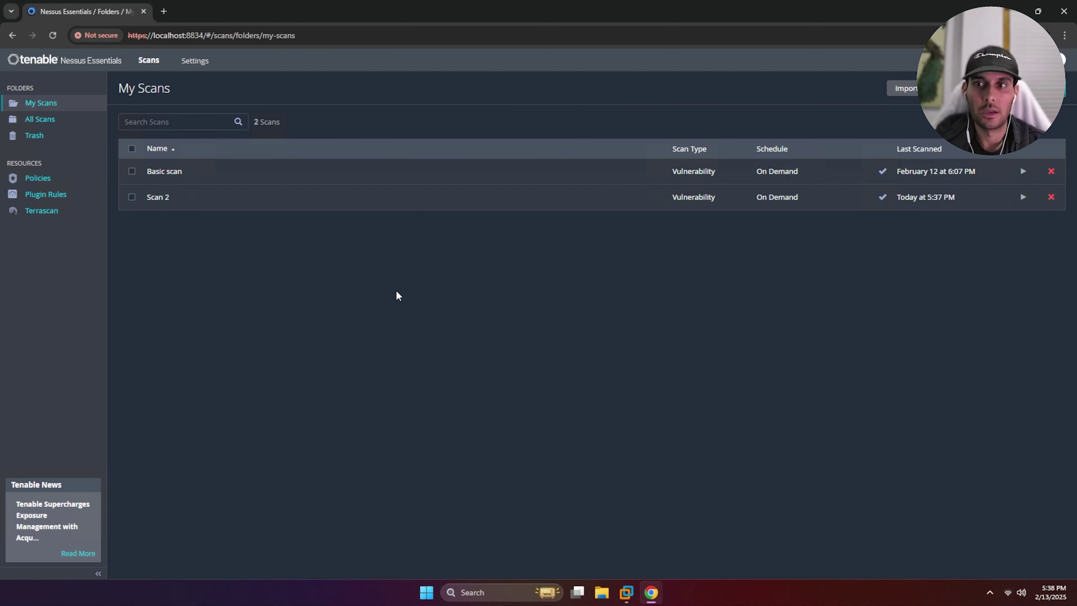
click(155, 204)
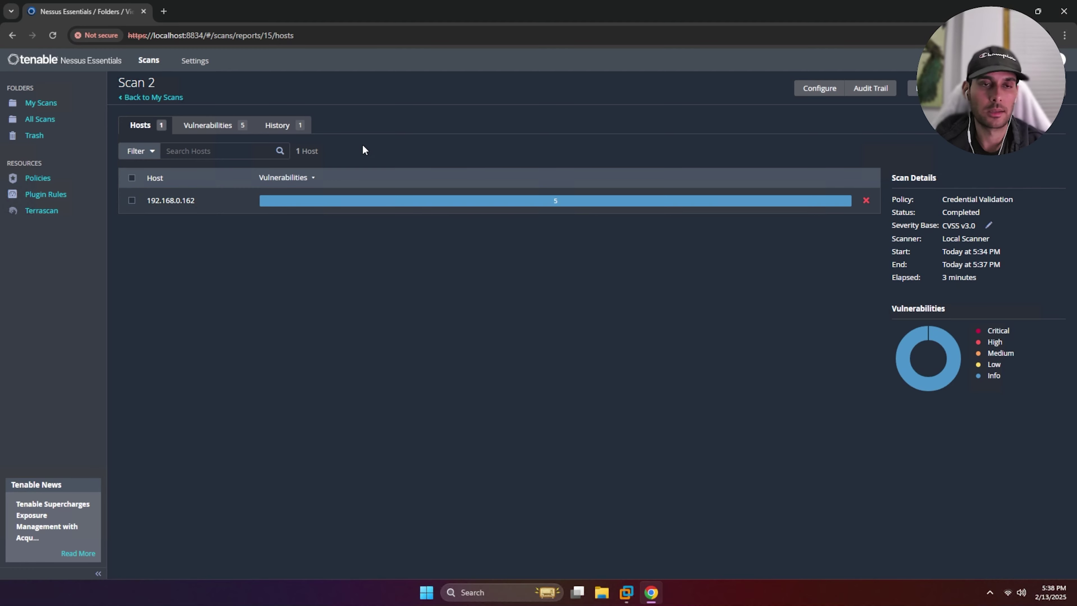
click(236, 129)
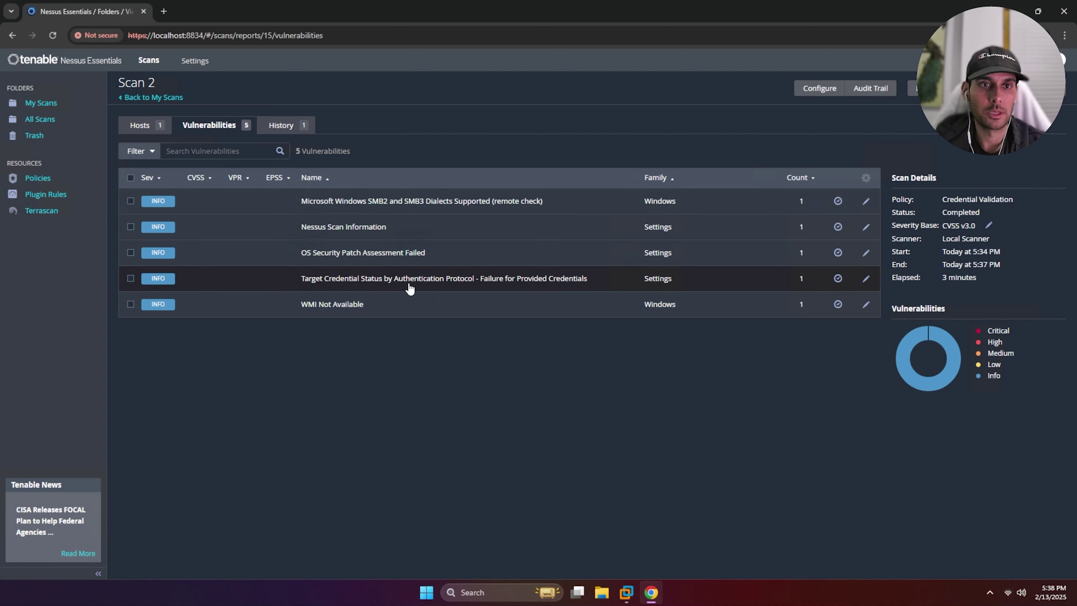
click(295, 127)
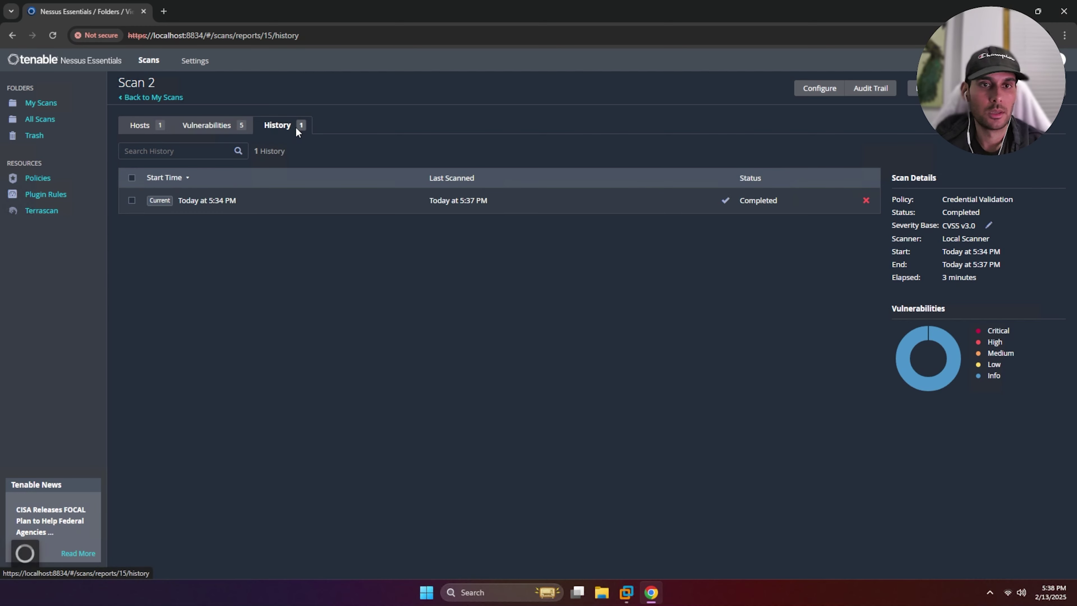
click(42, 103)
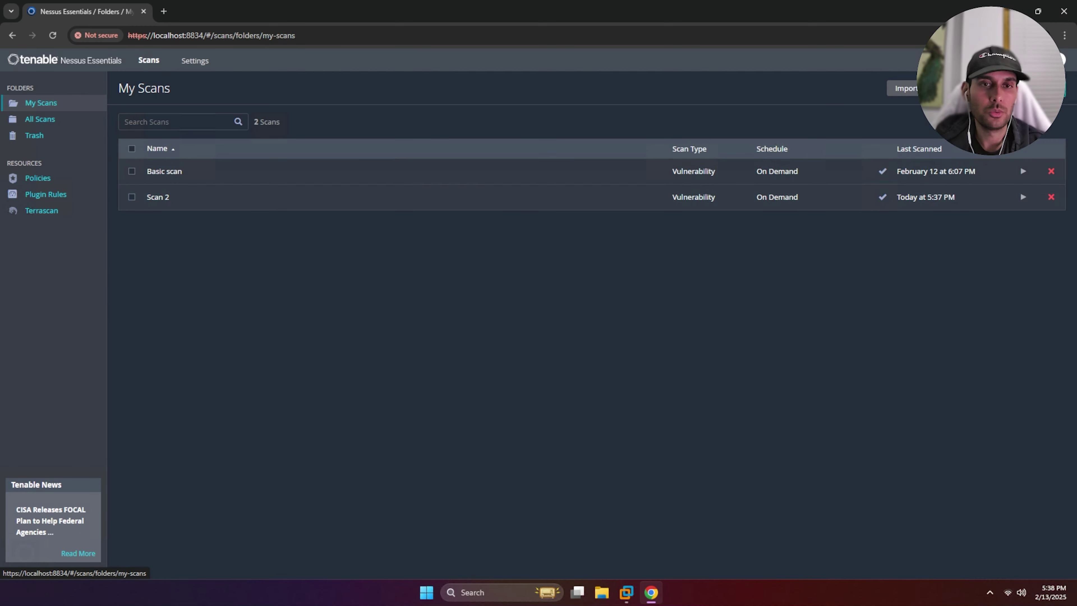
click(216, 172)
click(365, 124)
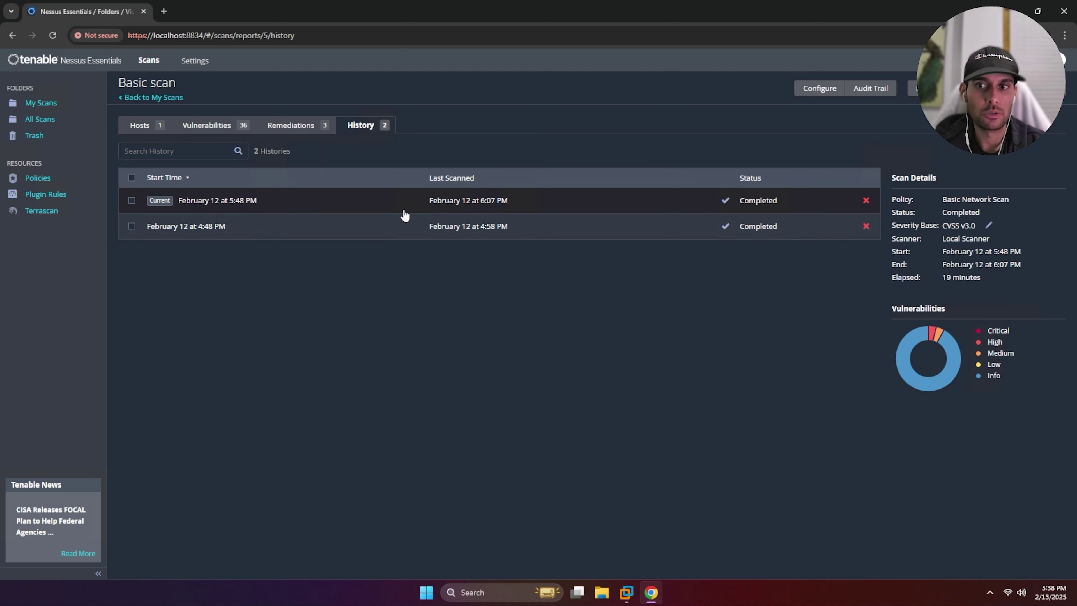
click(64, 102)
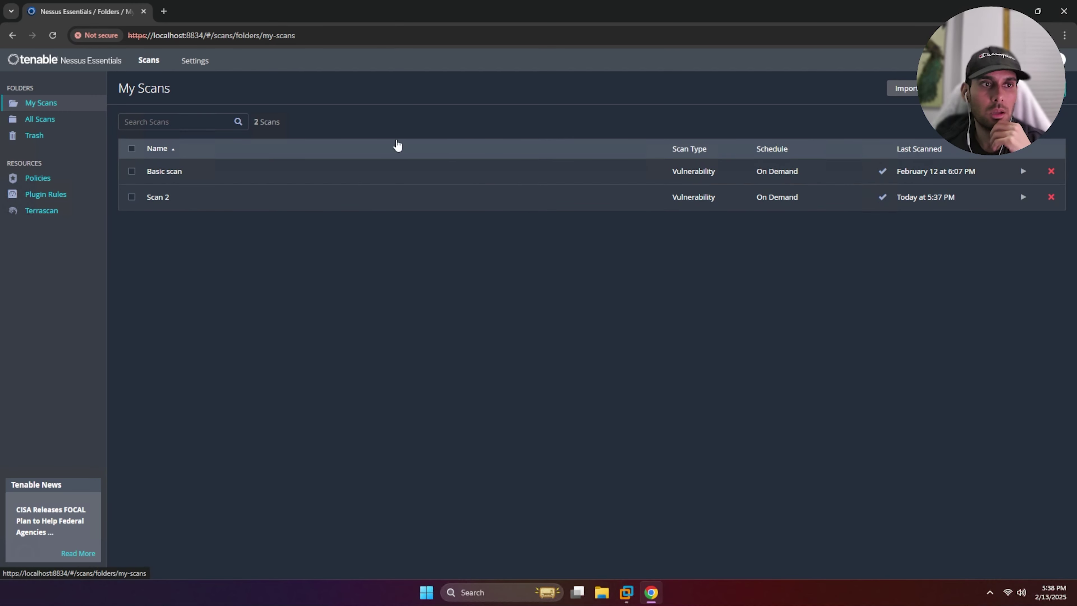